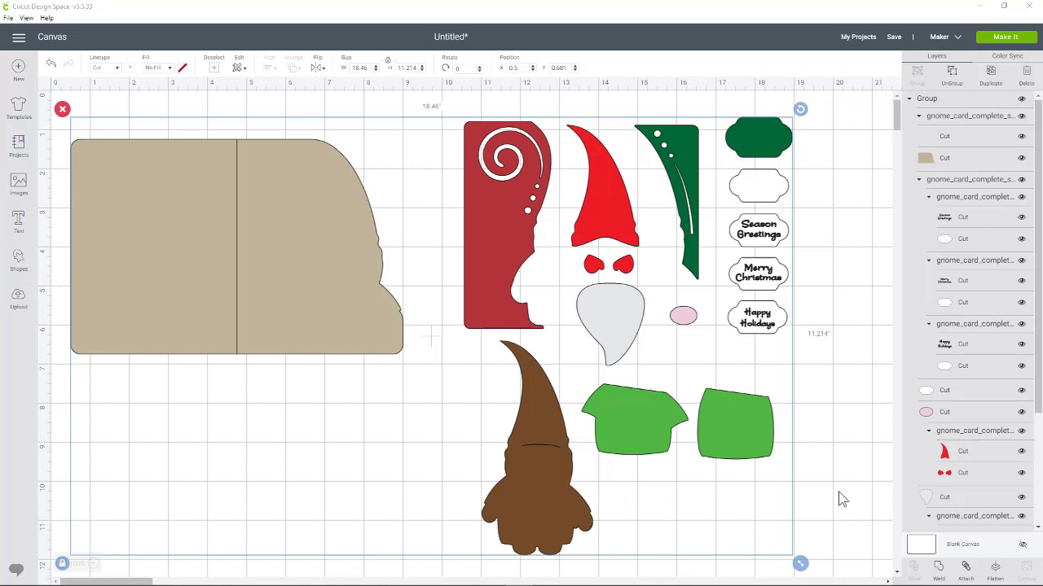
# Ungroup the imported gnome card design so the tan card and gnome pieces separate.
pyautogui.click(346, 325)
pyautogui.rightClick(346, 300)
pyautogui.click(351, 330)
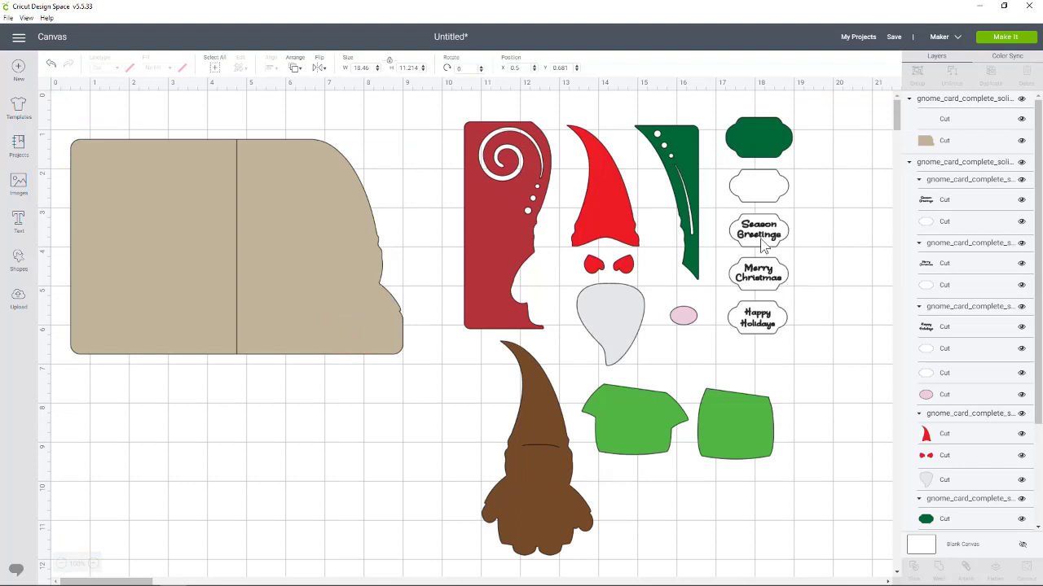
# Set the card's centre fold line to Score and attach it to the tan card.
pyautogui.click(291, 250)
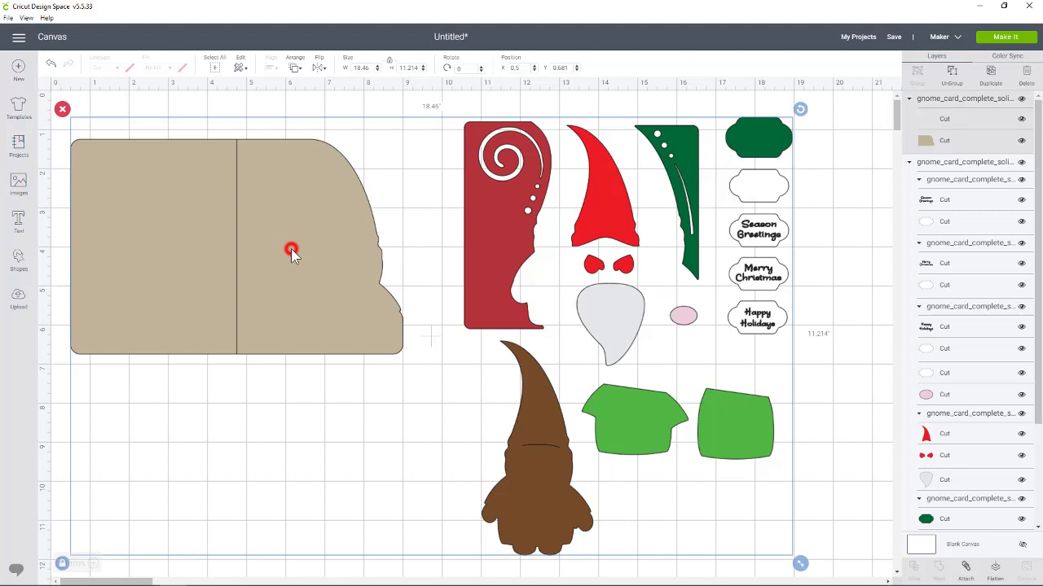
pyautogui.click(943, 116)
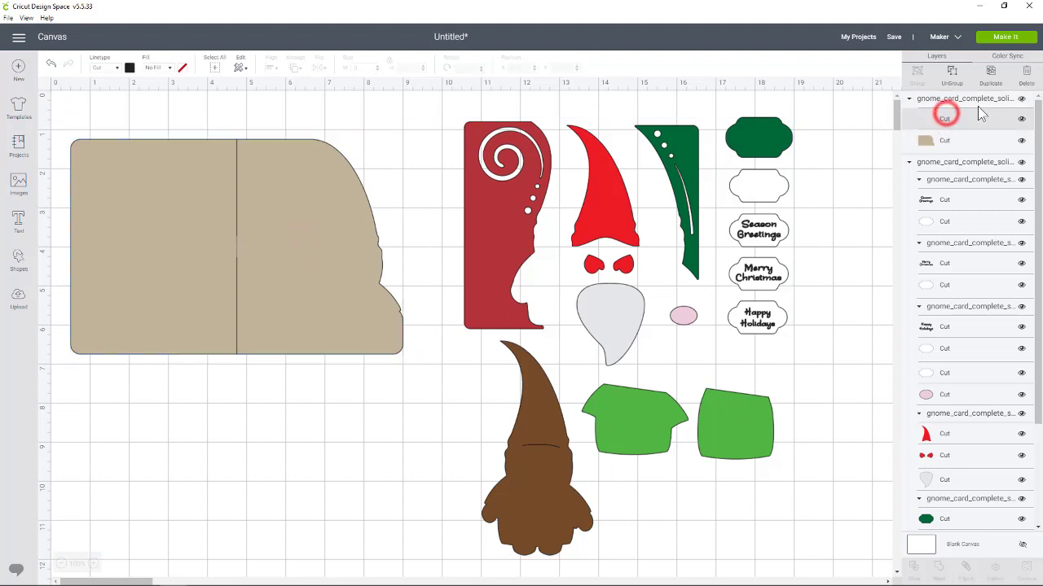
pyautogui.click(111, 68)
pyautogui.click(107, 107)
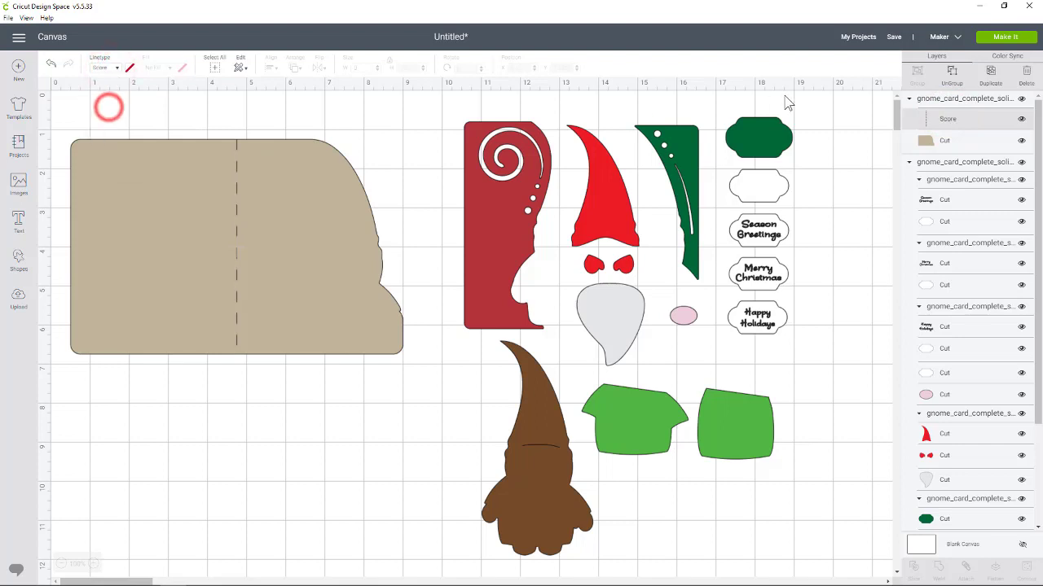
pyautogui.click(969, 98)
pyautogui.click(964, 570)
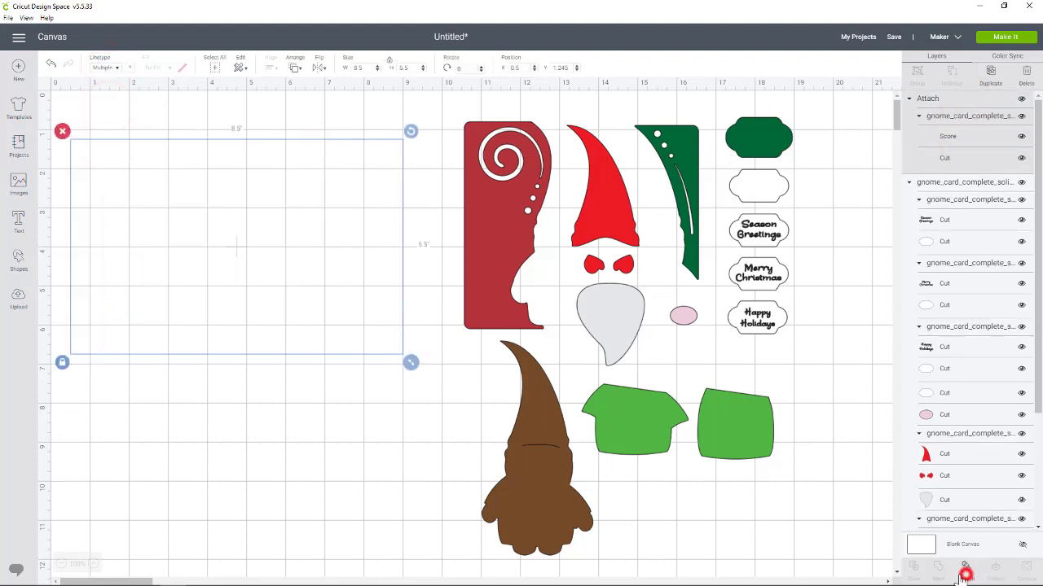
# Move the attached tan card down toward the bottom of the canvas.
pyautogui.moveTo(226, 207); pyautogui.dragTo(244, 571)
pyautogui.rightClick(243, 570)
pyautogui.click(175, 477)
pyautogui.click(210, 477)
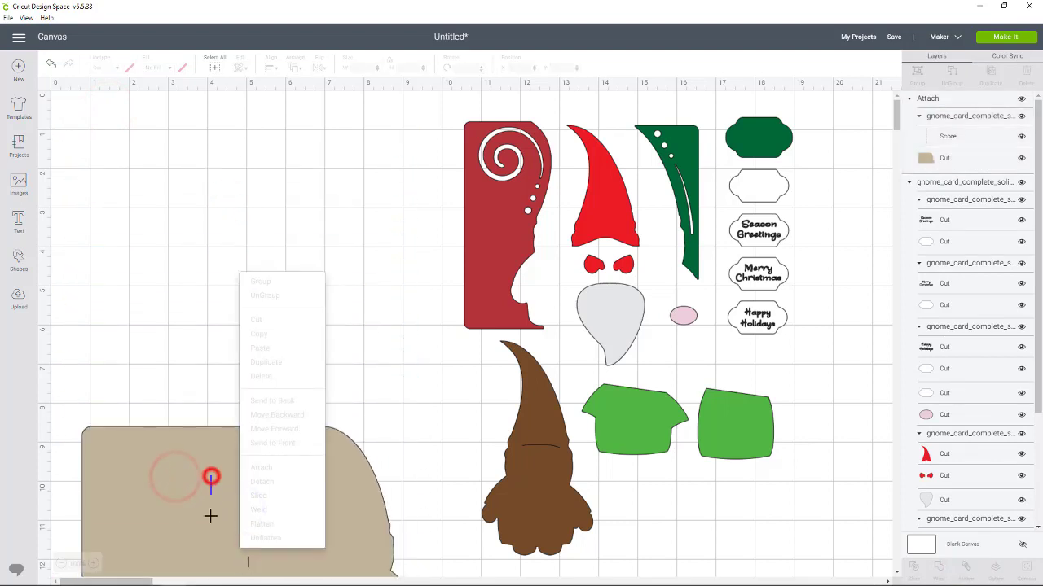
# Ungroup the gnome set and move the three greeting labels to the canvas top-left.
pyautogui.click(506, 298)
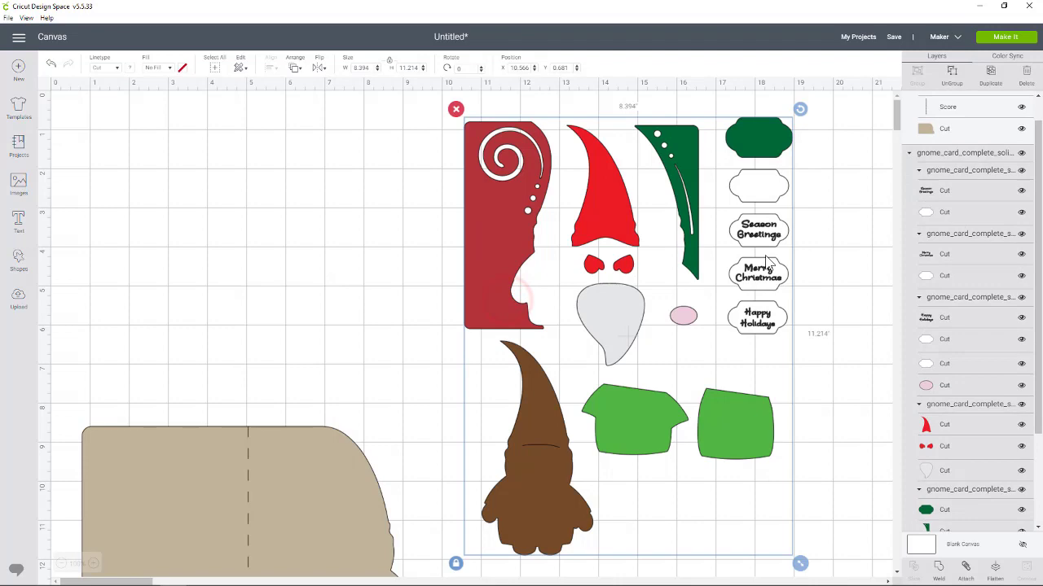
pyautogui.moveTo(710, 193)
pyautogui.mouseDown()
pyautogui.moveTo(732, 193)
pyautogui.moveTo(694, 203)
pyautogui.mouseUp()
pyautogui.rightClick(672, 205)
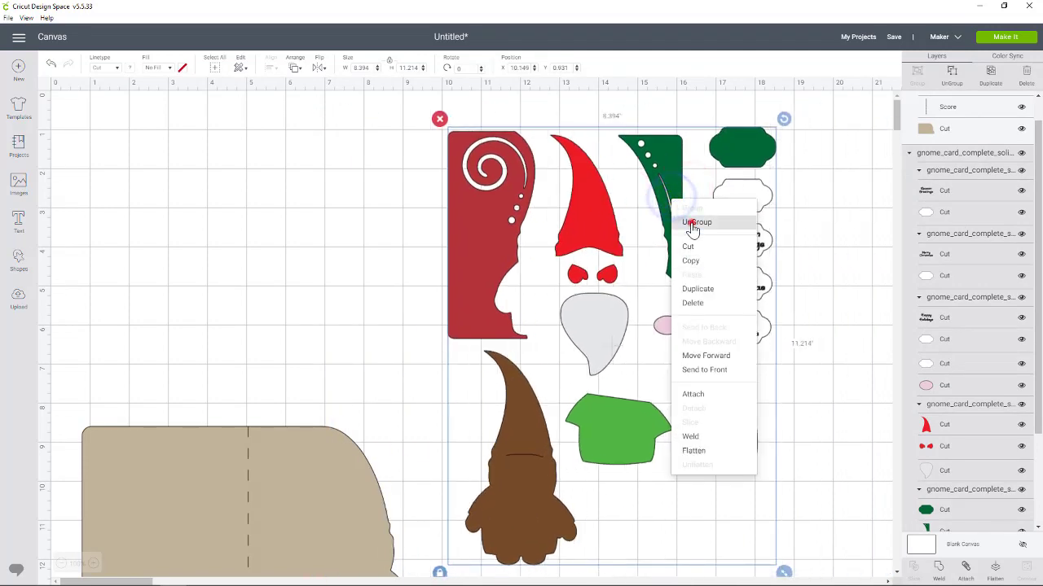
pyautogui.click(691, 223)
pyautogui.moveTo(680, 210); pyautogui.dragTo(665, 228)
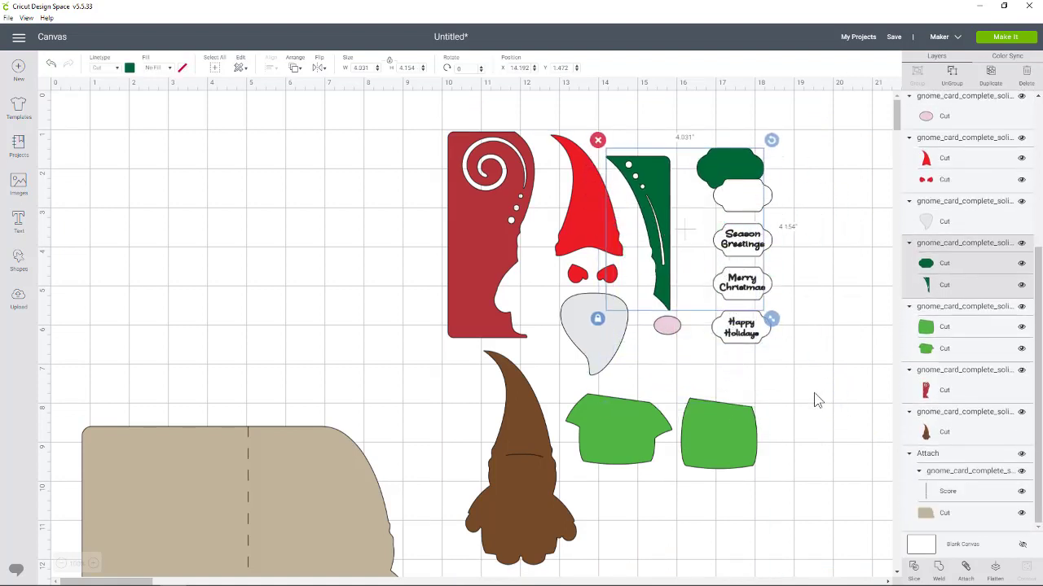
pyautogui.moveTo(809, 377); pyautogui.dragTo(690, 222)
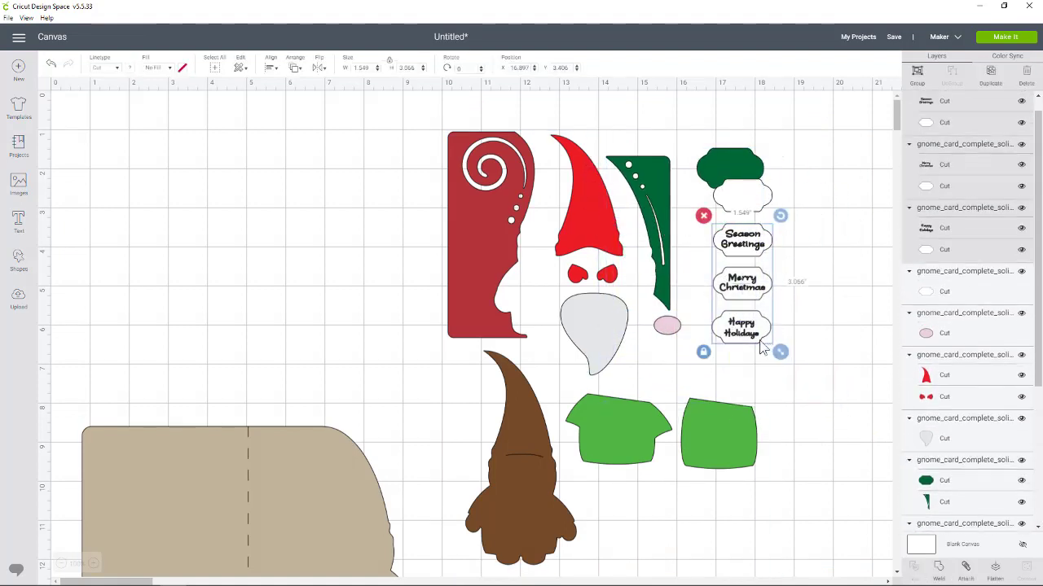
pyautogui.moveTo(748, 330); pyautogui.dragTo(633, 323)
pyautogui.moveTo(249, 257); pyautogui.dragTo(132, 250)
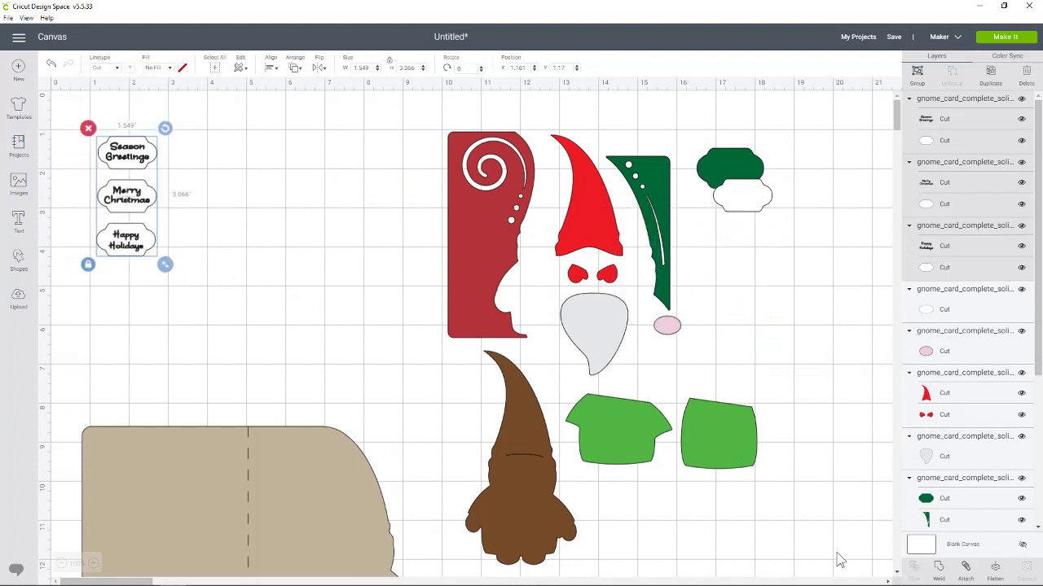
# Gather the gnome pieces and tan card lower on the canvas and select them together.
pyautogui.moveTo(803, 549); pyautogui.dragTo(422, 95)
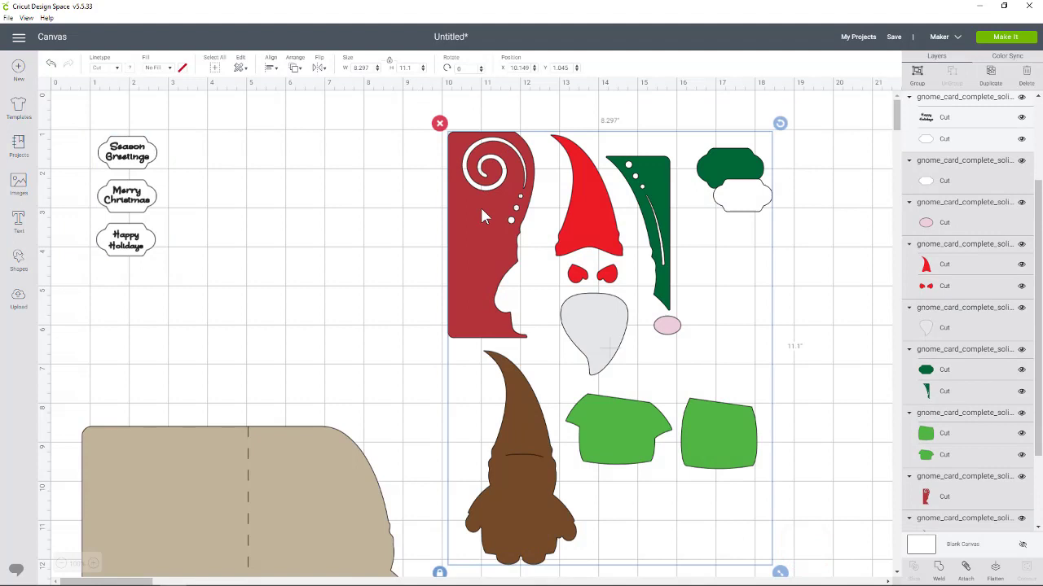
pyautogui.moveTo(483, 216); pyautogui.dragTo(455, 488)
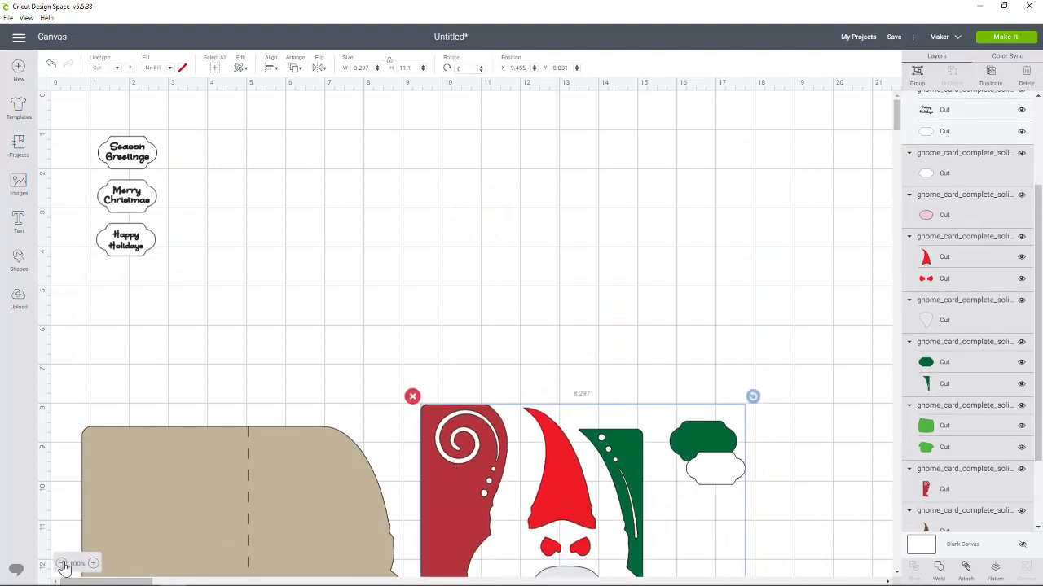
pyautogui.click(62, 564)
pyautogui.click(73, 260)
pyautogui.moveTo(155, 489); pyautogui.dragTo(594, 487)
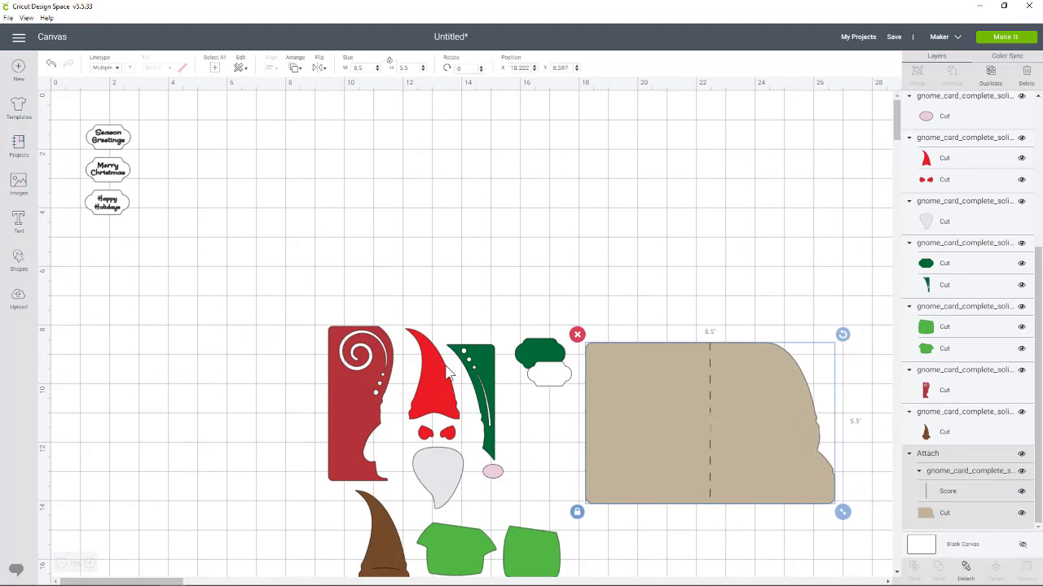
pyautogui.moveTo(291, 262); pyautogui.dragTo(647, 502)
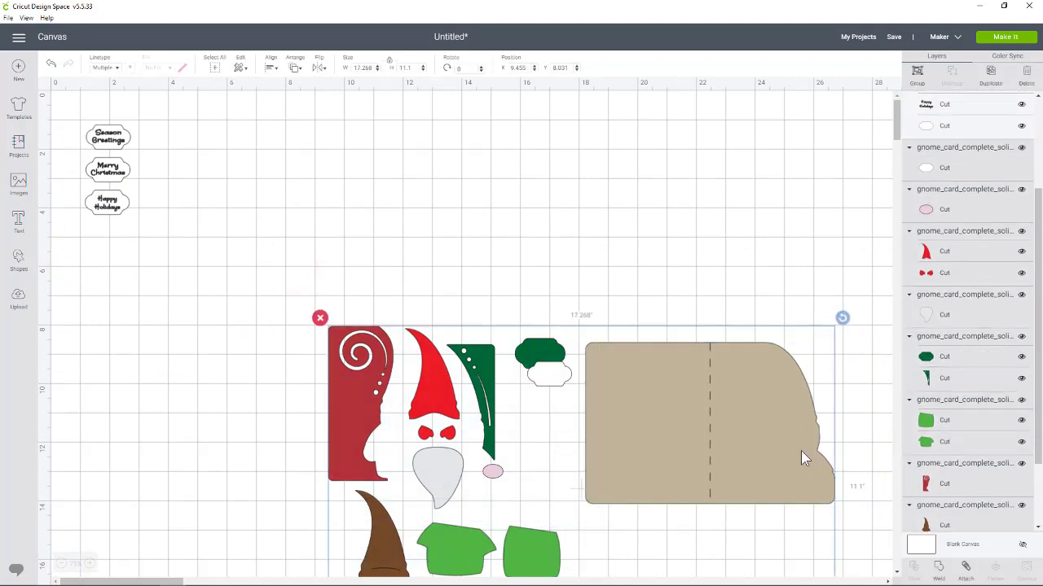
pyautogui.scroll(1, 920, 403)
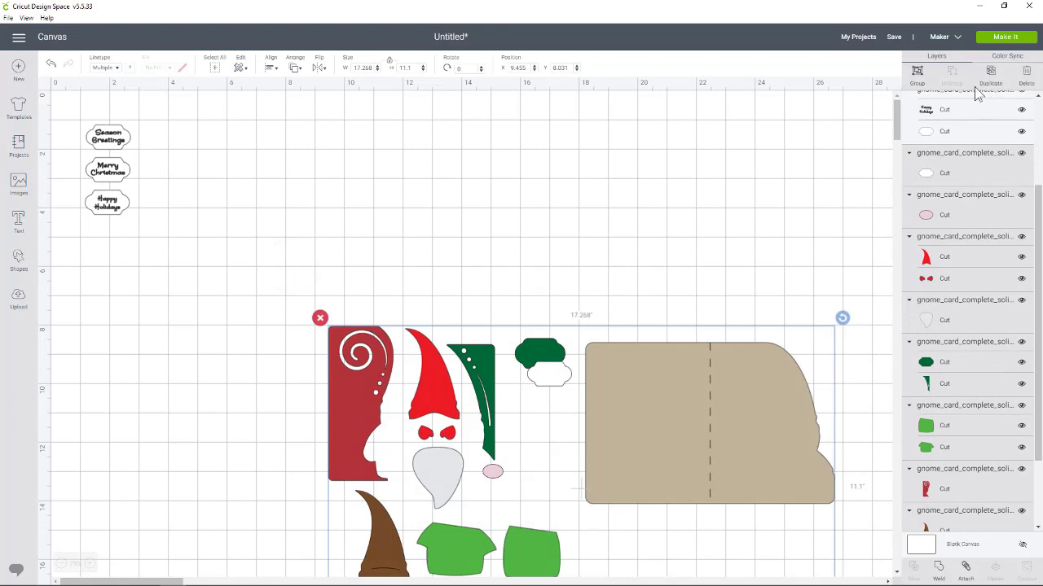
# Group the gnome pieces with the card, hide that group, and zoom in on the labels.
pyautogui.click(917, 73)
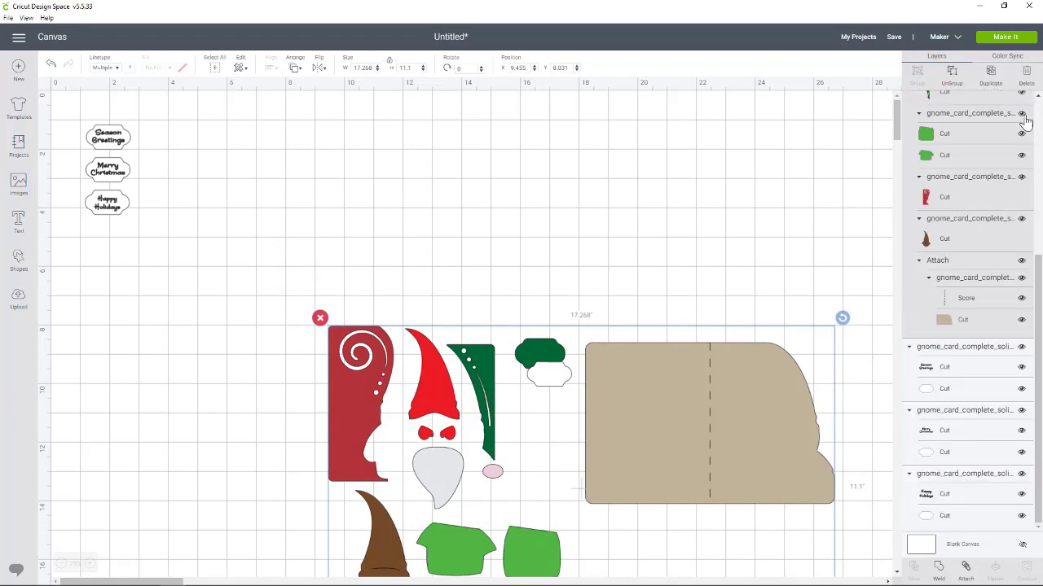
pyautogui.scroll(5, 1025, 118)
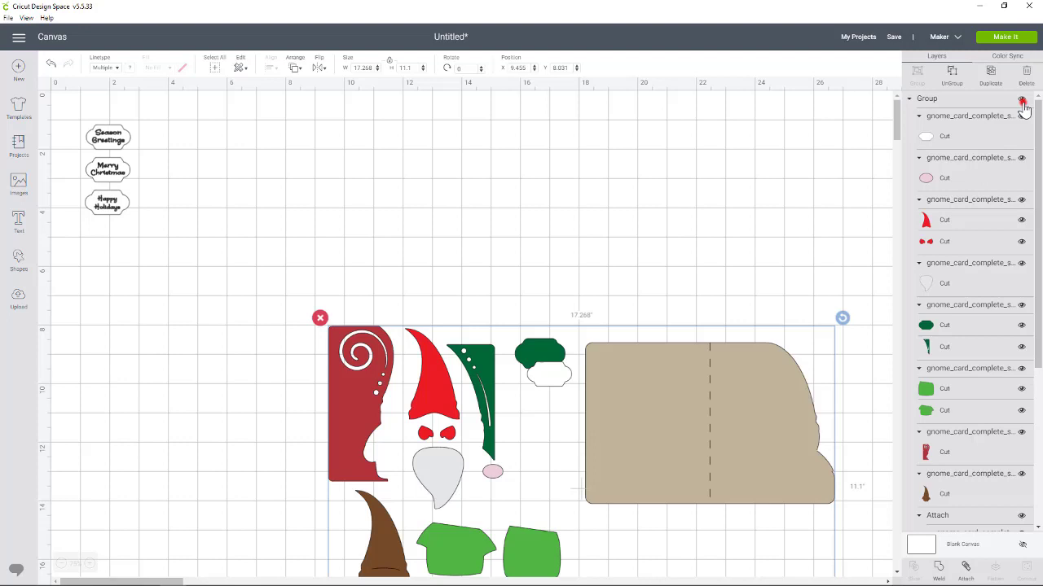
pyautogui.click(1022, 100)
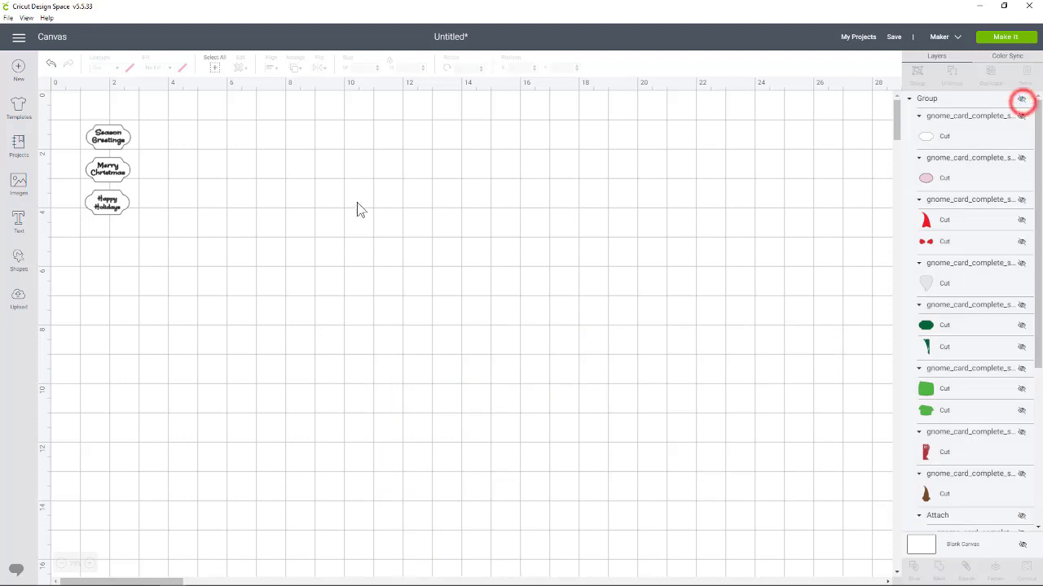
pyautogui.click(92, 564)
pyautogui.click(92, 564)
pyautogui.click(92, 564)
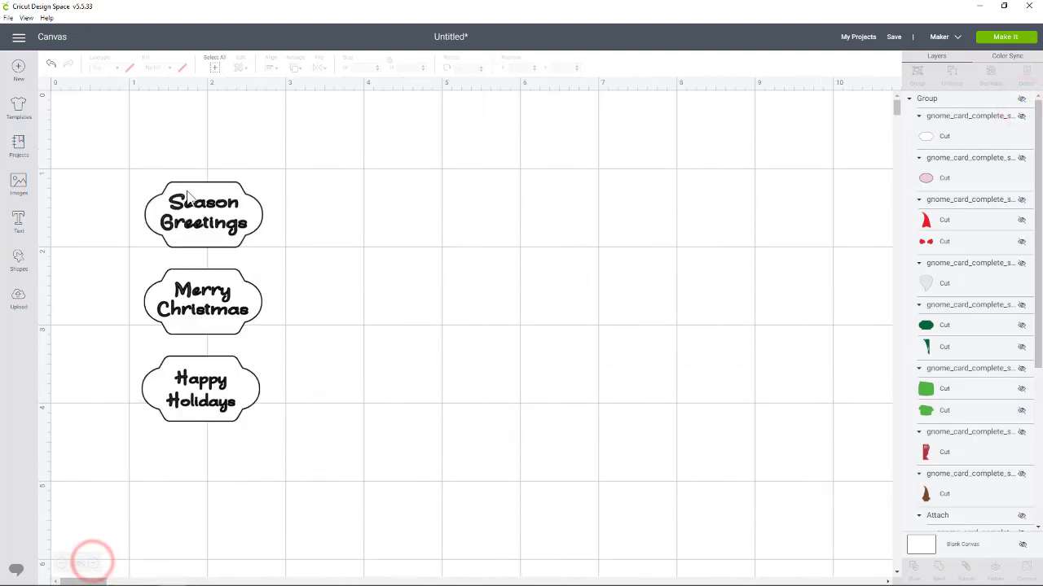
# Select the Season Greetings label, then pick only its lettering Cut layer in Layers.
pyautogui.click(208, 226)
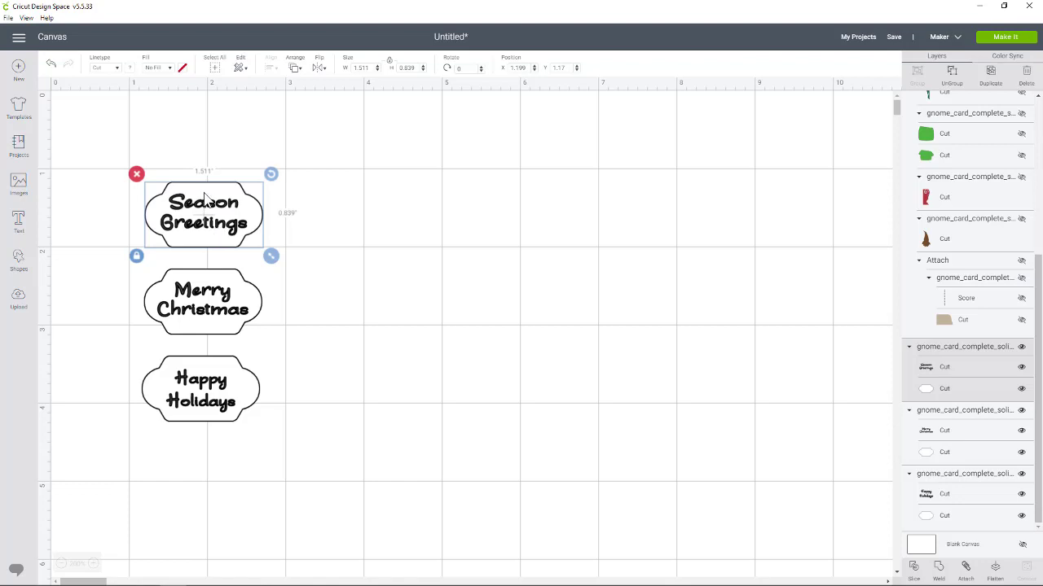
pyautogui.click(118, 142)
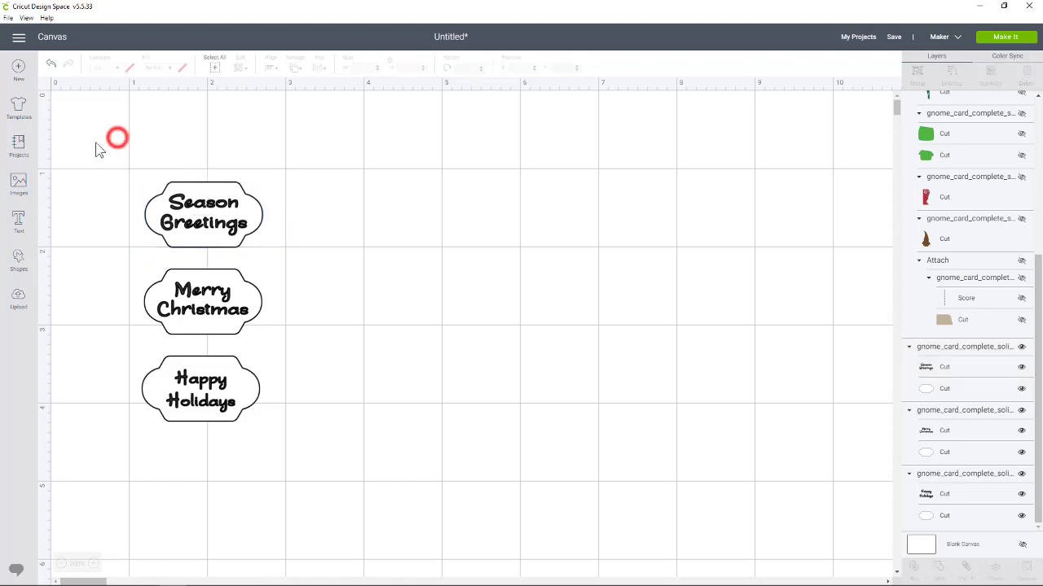
pyautogui.moveTo(98, 142); pyautogui.dragTo(270, 260)
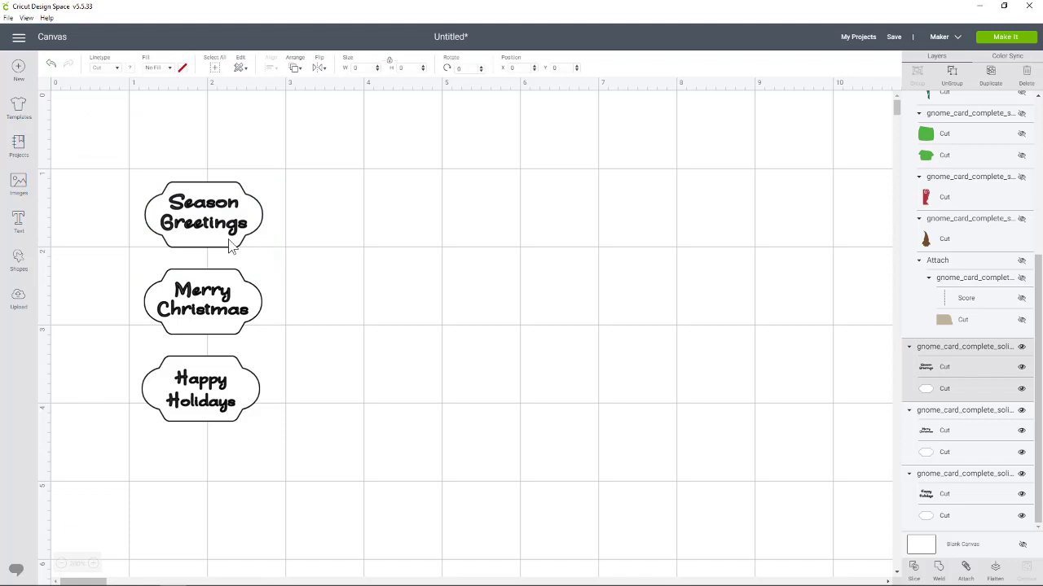
pyautogui.click(228, 236)
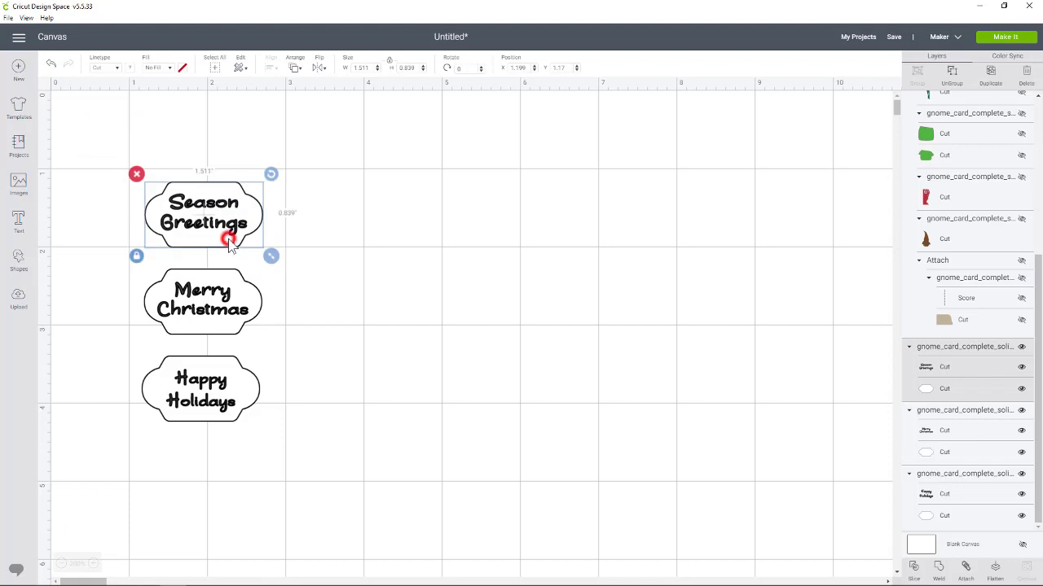
pyautogui.click(936, 372)
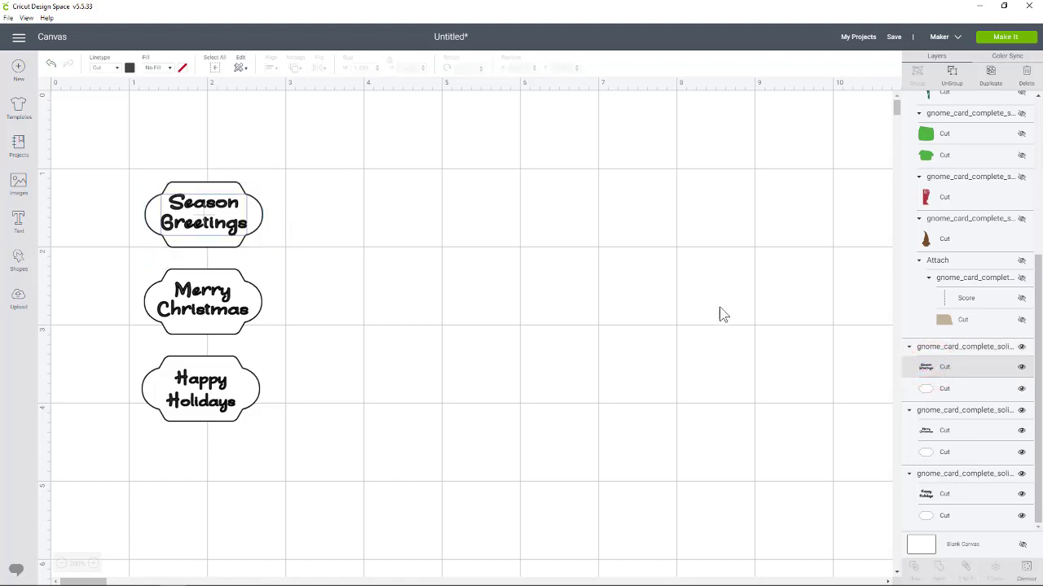
# Make the Season Greetings lettering a Draw layer with a Moccasin pen colour.
pyautogui.click(113, 68)
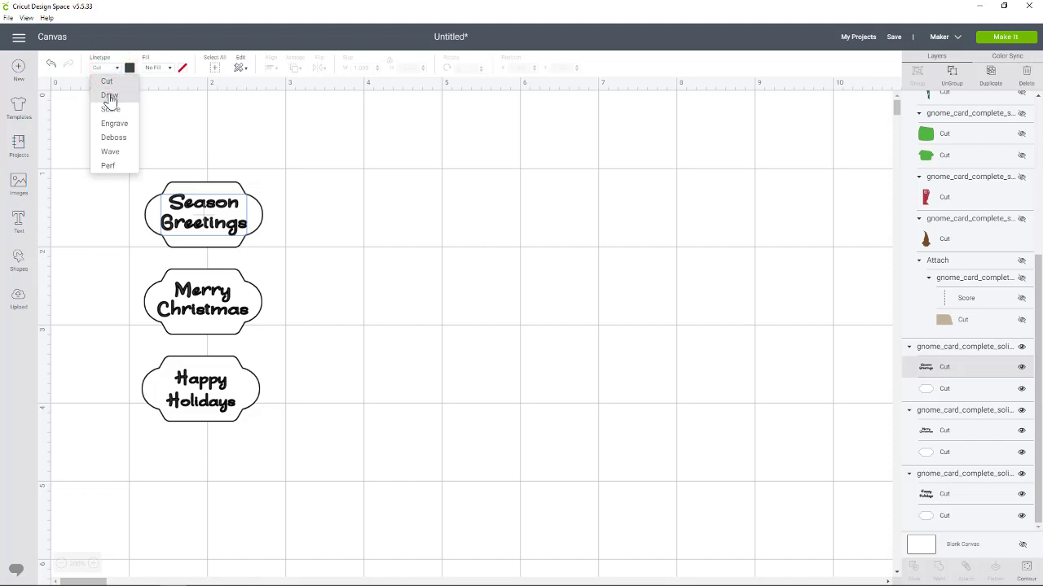
pyautogui.click(109, 95)
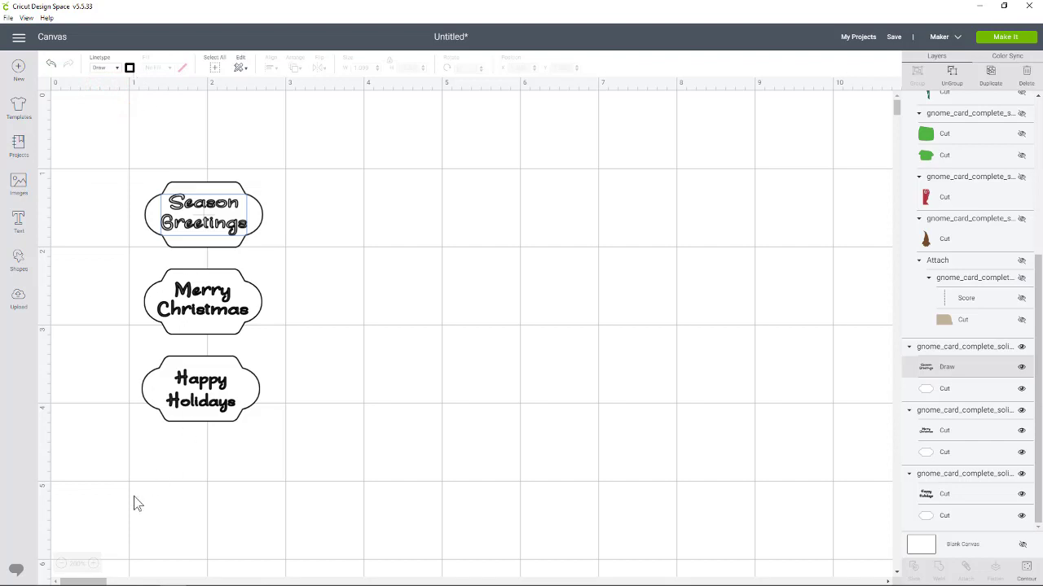
pyautogui.click(93, 563)
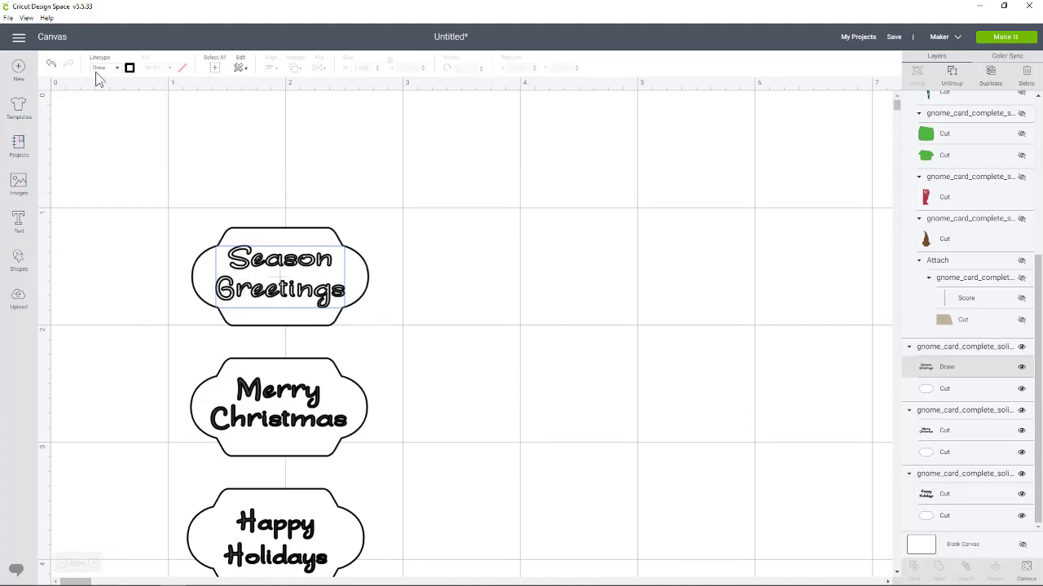
pyautogui.click(130, 68)
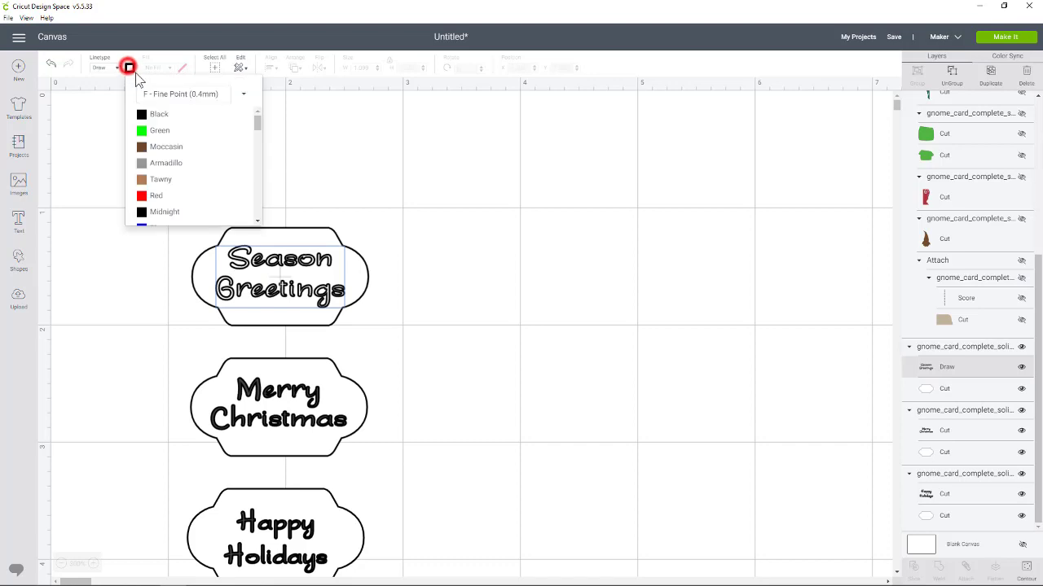
pyautogui.click(166, 147)
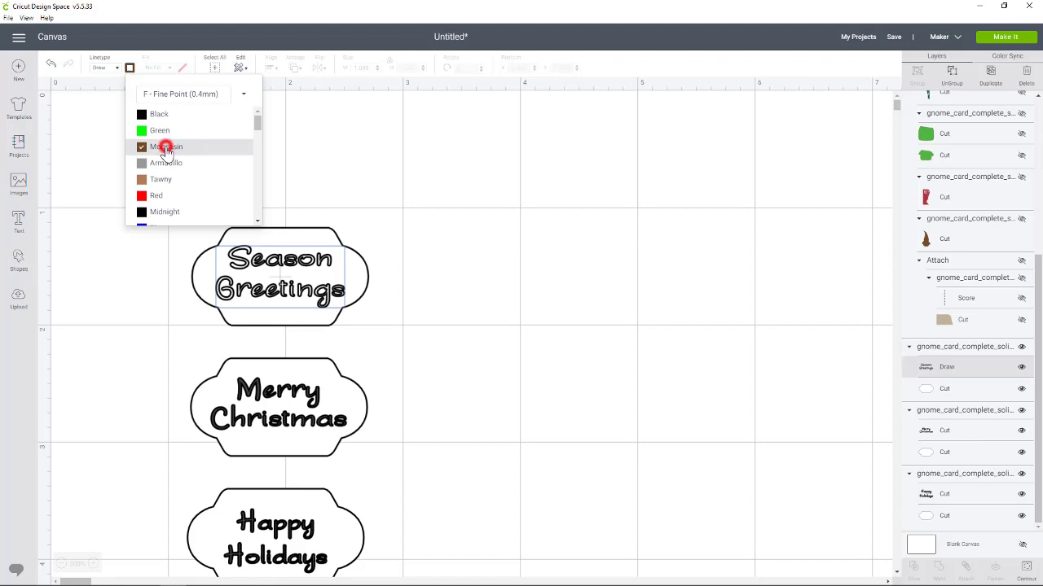
pyautogui.click(411, 189)
# Change the Merry Christmas tag's linetype from Cut to Draw.
pyautogui.click(367, 281)
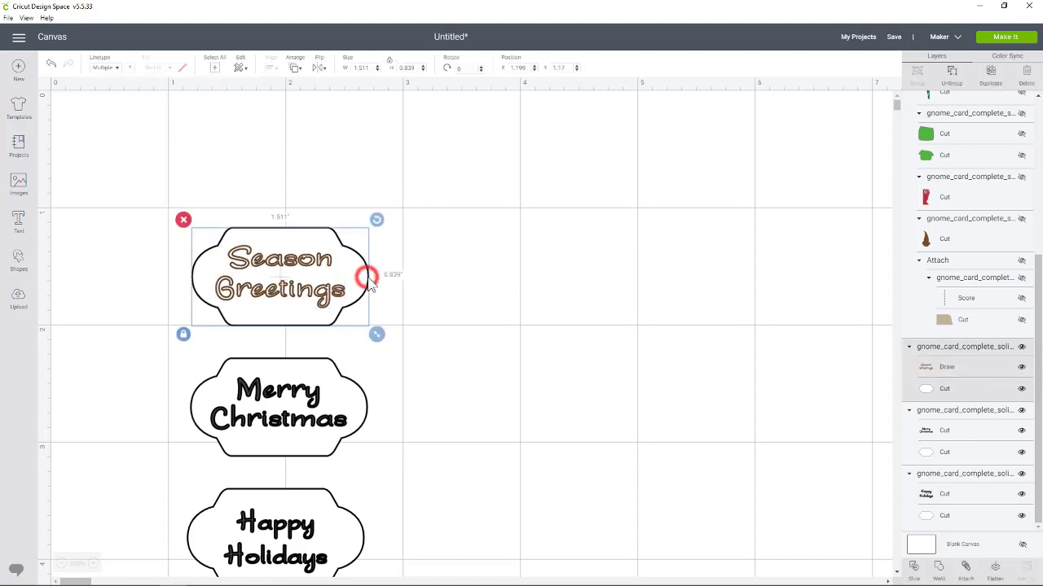
pyautogui.click(306, 285)
pyautogui.scroll(-1, 310, 395)
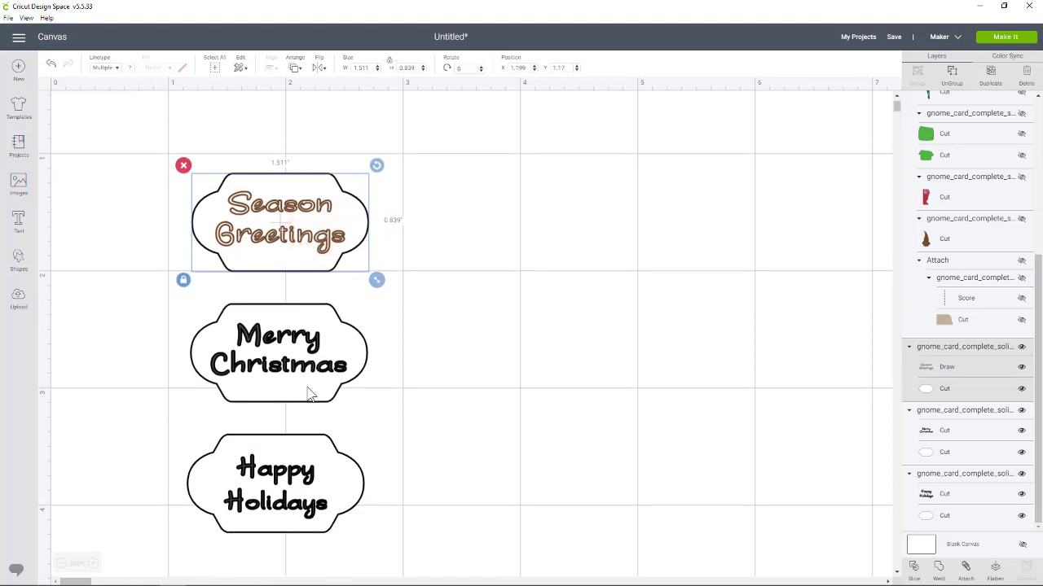
pyautogui.click(272, 345)
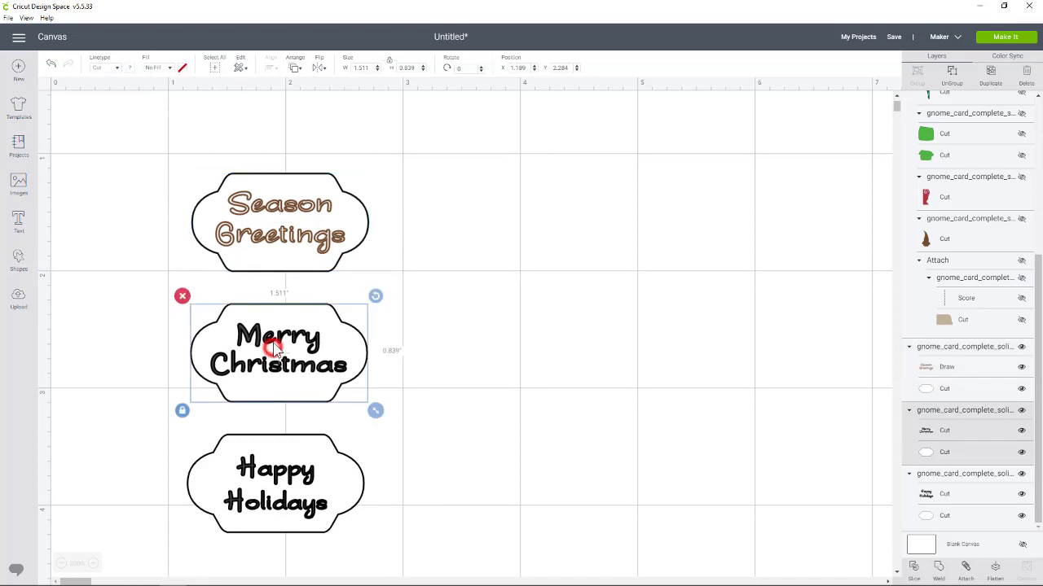
pyautogui.click(106, 68)
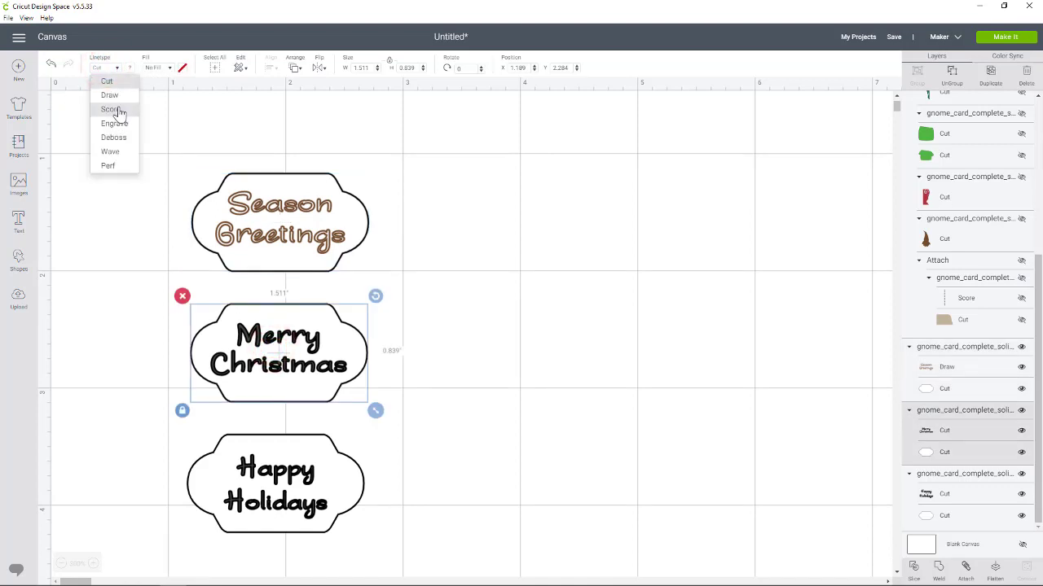
pyautogui.click(118, 95)
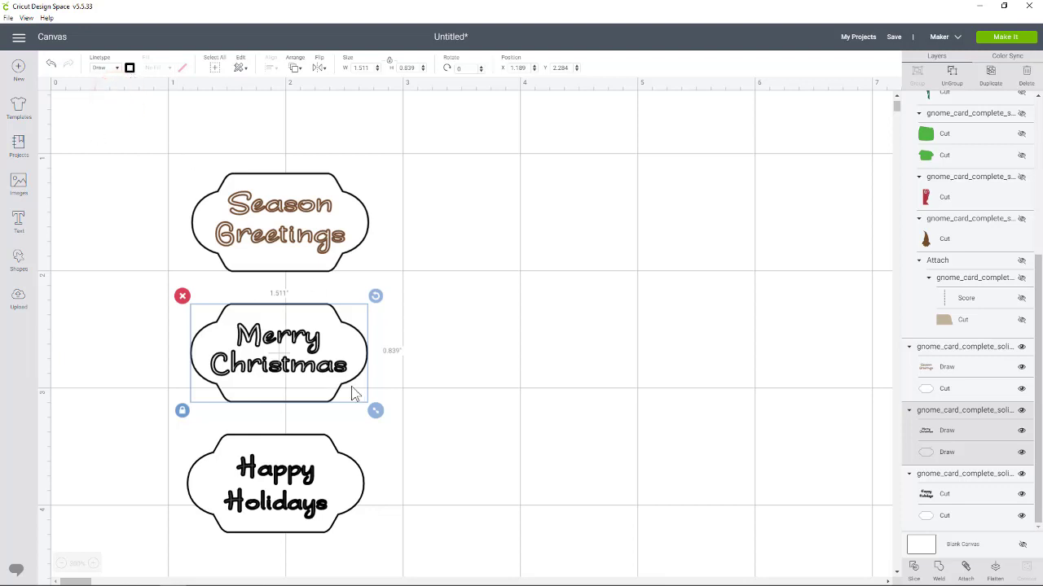
# Move the Happy Holidays tag over to the canvas's right edge.
pyautogui.scroll(-5, 391, 481)
pyautogui.moveTo(398, 482); pyautogui.dragTo(149, 318)
pyautogui.moveTo(250, 364); pyautogui.dragTo(798, 486)
pyautogui.scroll(5, 399, 307)
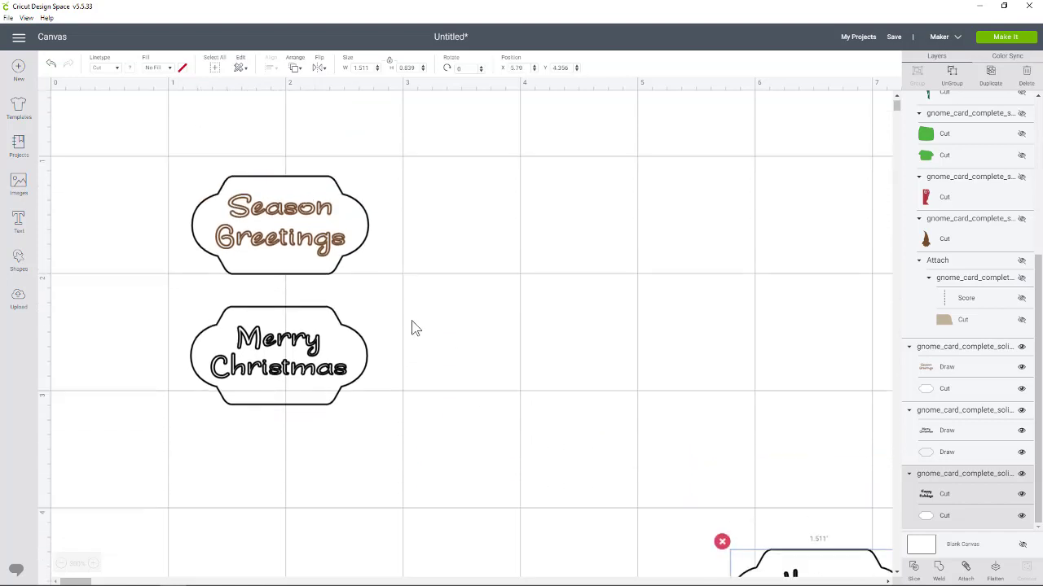
pyautogui.scroll(-8, 411, 326)
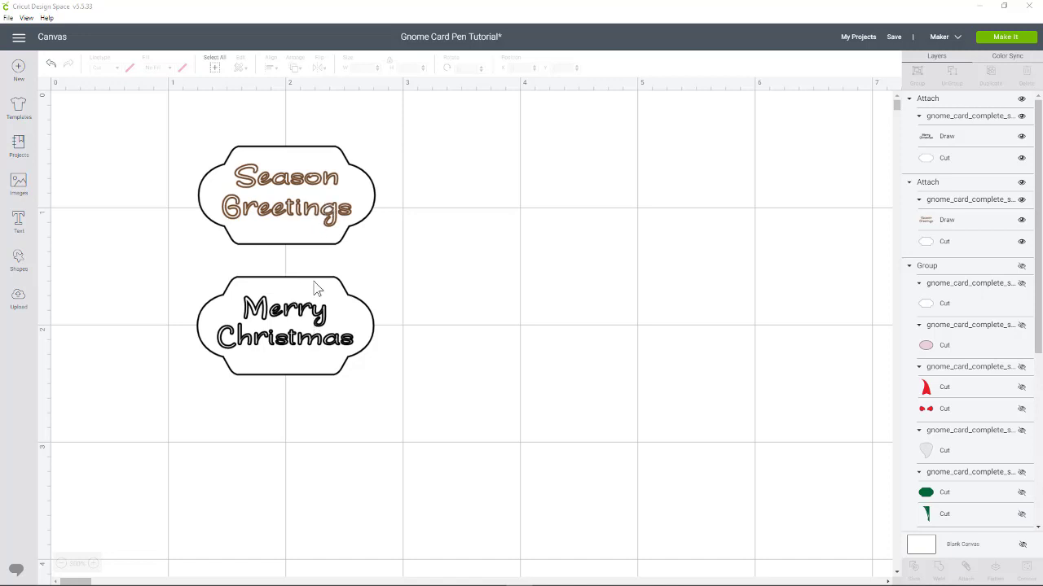
# Inspect the Season Greetings tag's cut outline and drawn text layers in the Layers panel.
pyautogui.click(944, 242)
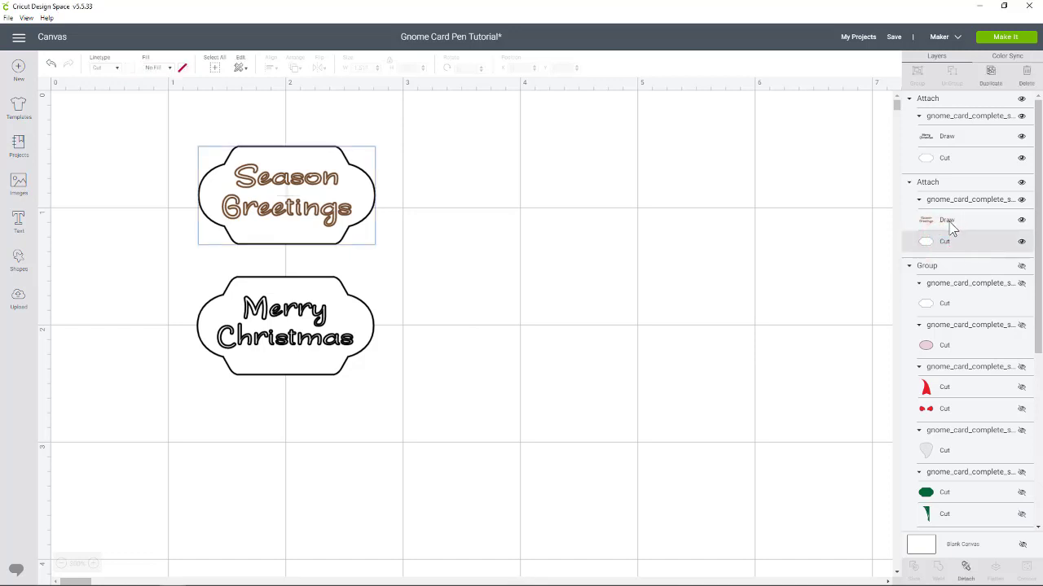
pyautogui.click(946, 220)
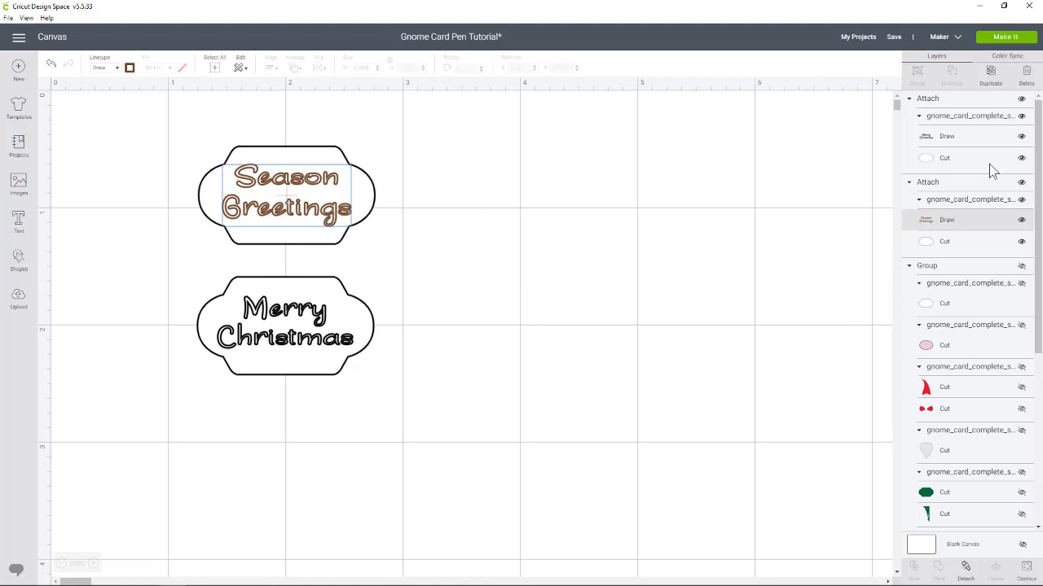
pyautogui.click(961, 243)
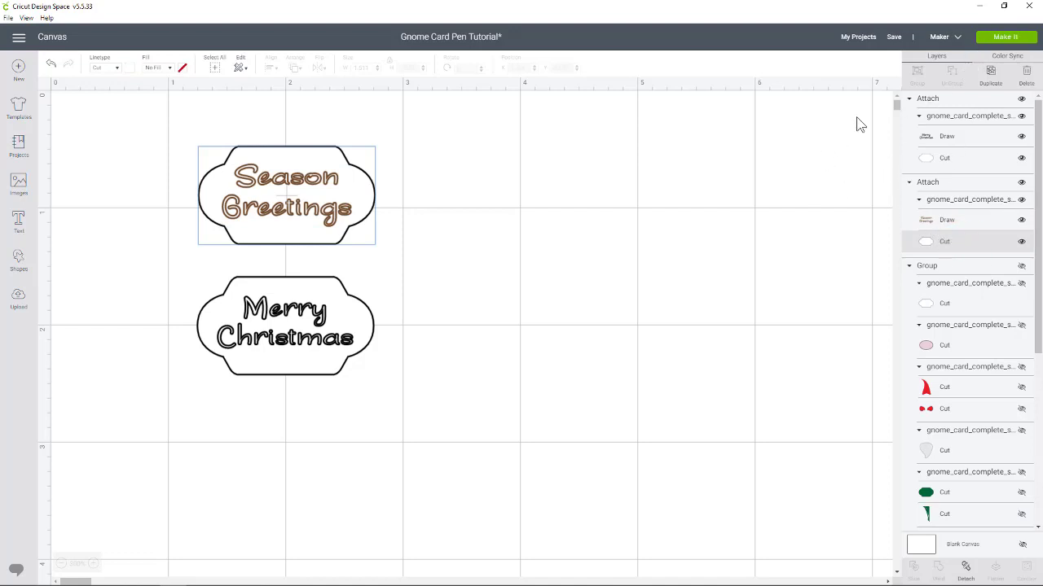
# Send the tags to the Prepare mat via Make It, review them, and continue to Make.
pyautogui.click(1007, 37)
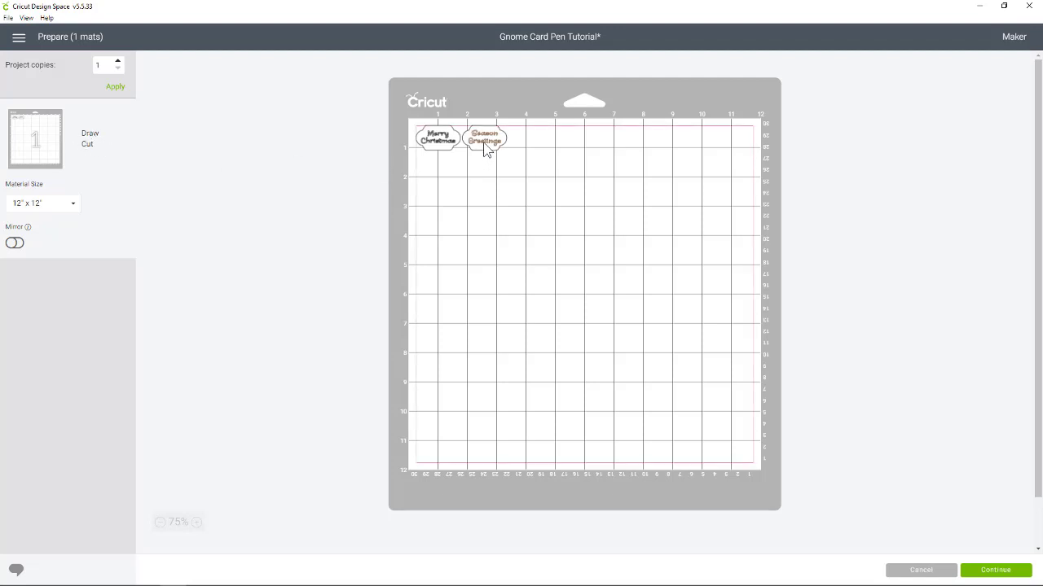
pyautogui.click(436, 147)
pyautogui.click(997, 570)
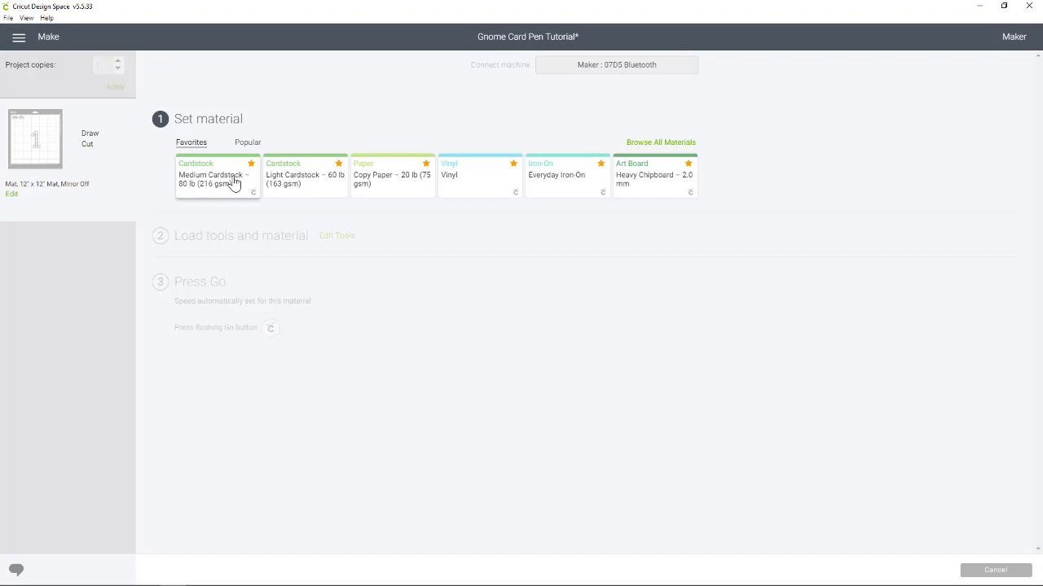
# Choose Medium Cardstock as the material, then cancel the cut and confirm Yes.
pyautogui.click(233, 180)
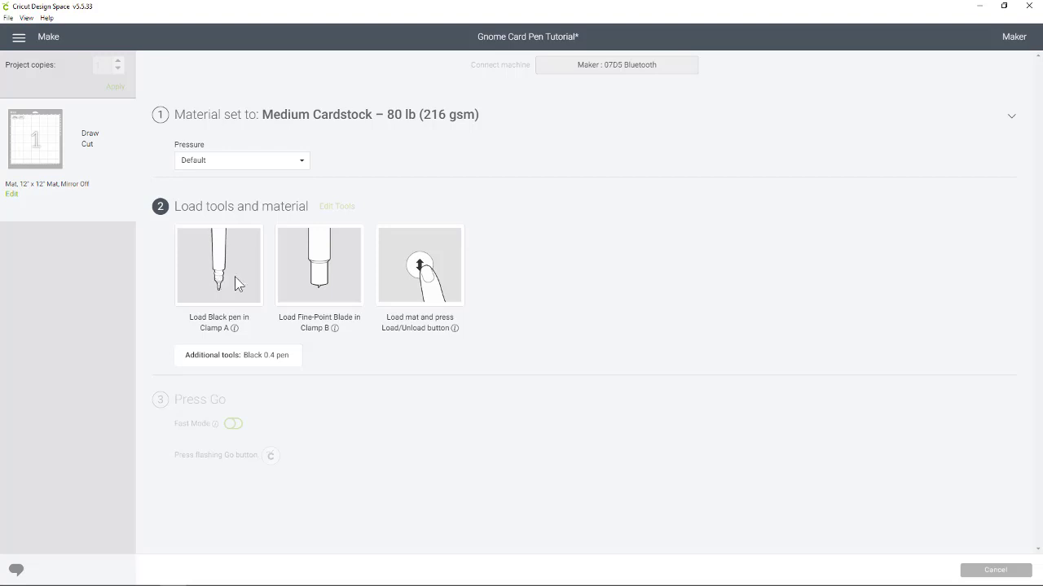
pyautogui.click(984, 572)
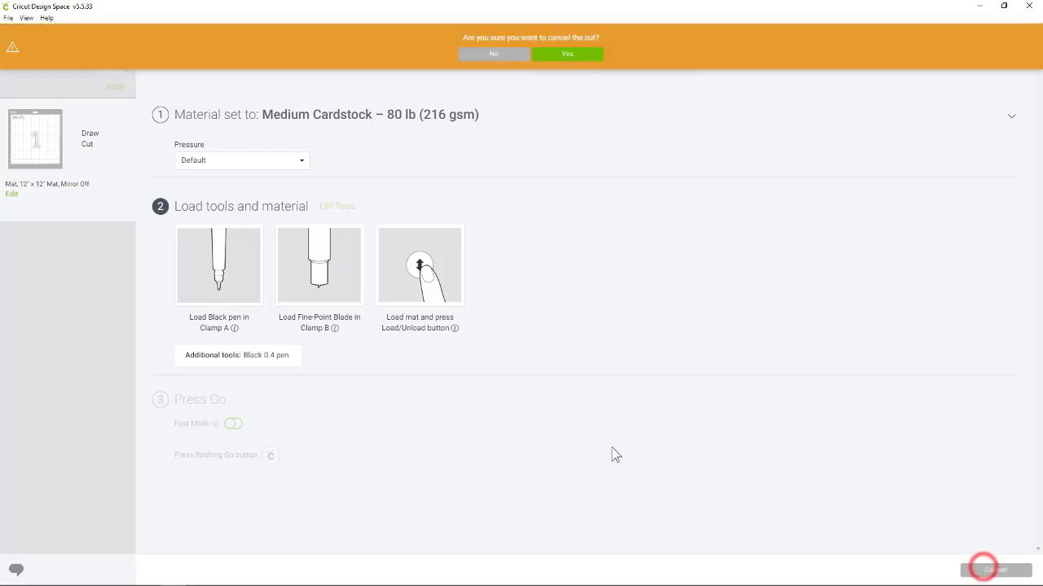
pyautogui.click(554, 55)
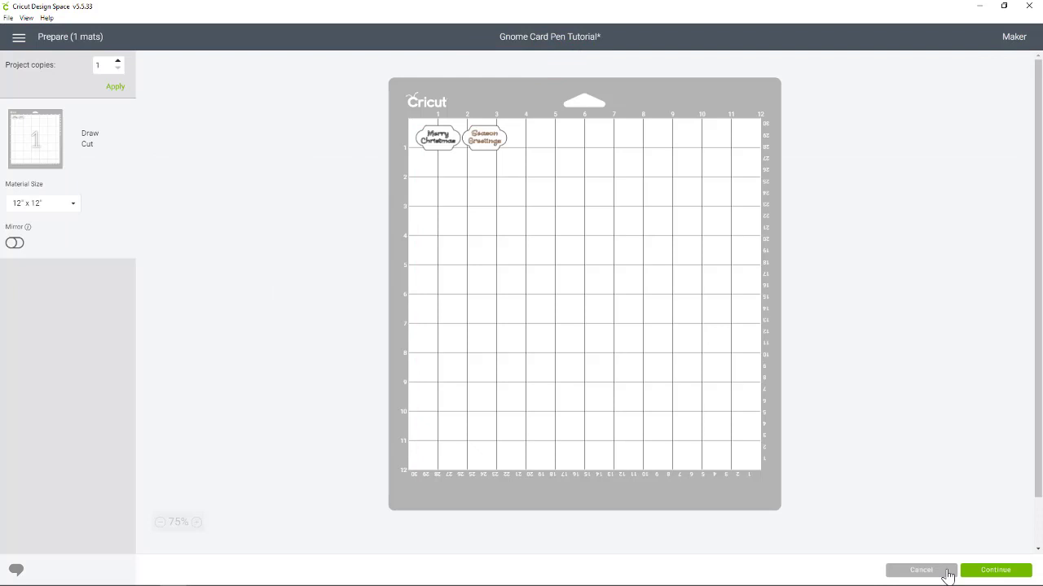
# Return from the Prepare screen to the canvas and select the Season Greetings and Merry Christmas tags.
pyautogui.click(937, 571)
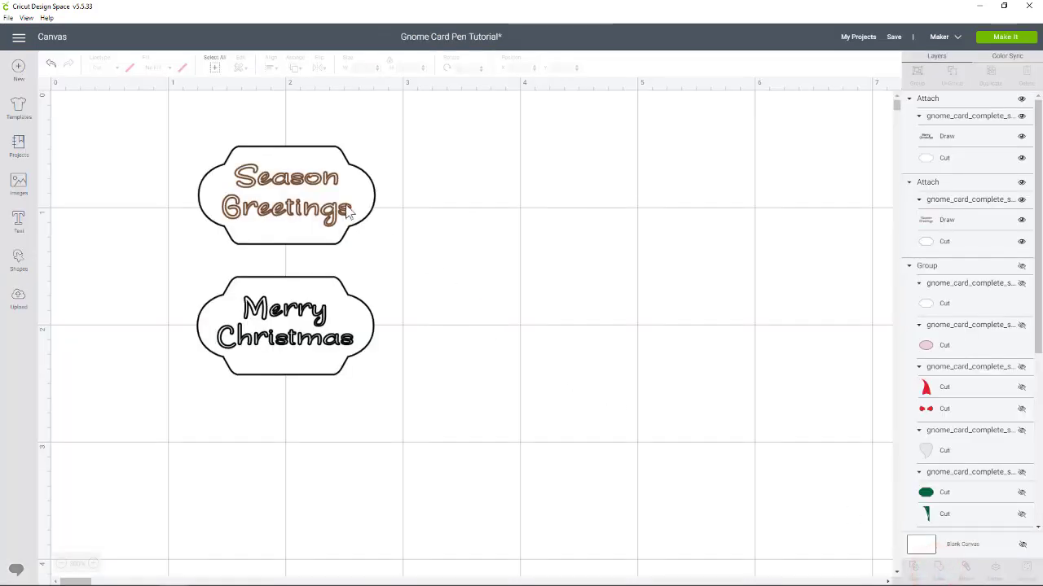
pyautogui.click(285, 213)
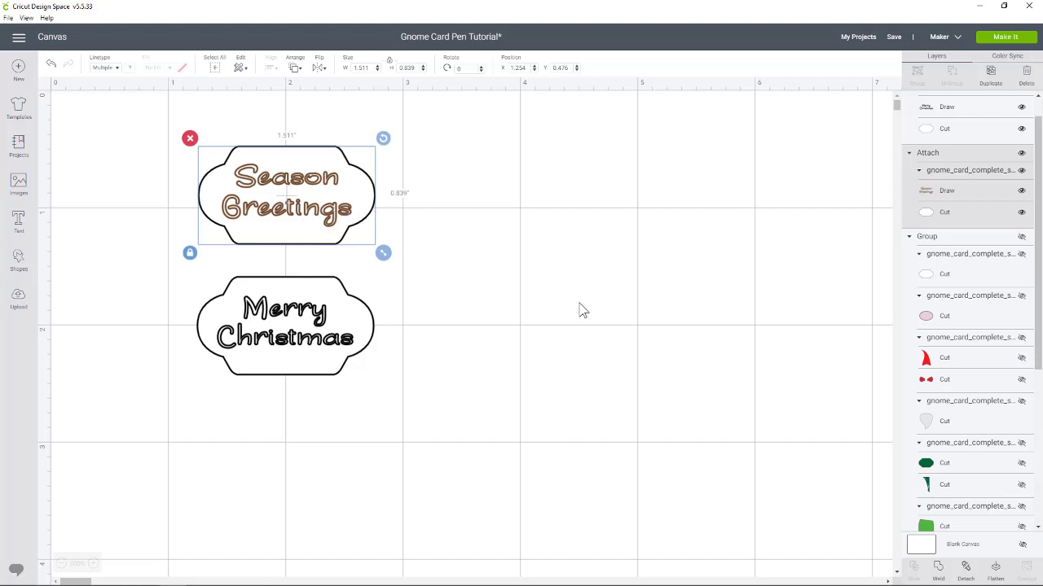
pyautogui.click(367, 340)
# Group the Season Greetings and Merry Christmas tags together.
pyautogui.click(454, 385)
pyautogui.moveTo(435, 399); pyautogui.dragTo(208, 159)
pyautogui.rightClick(277, 196)
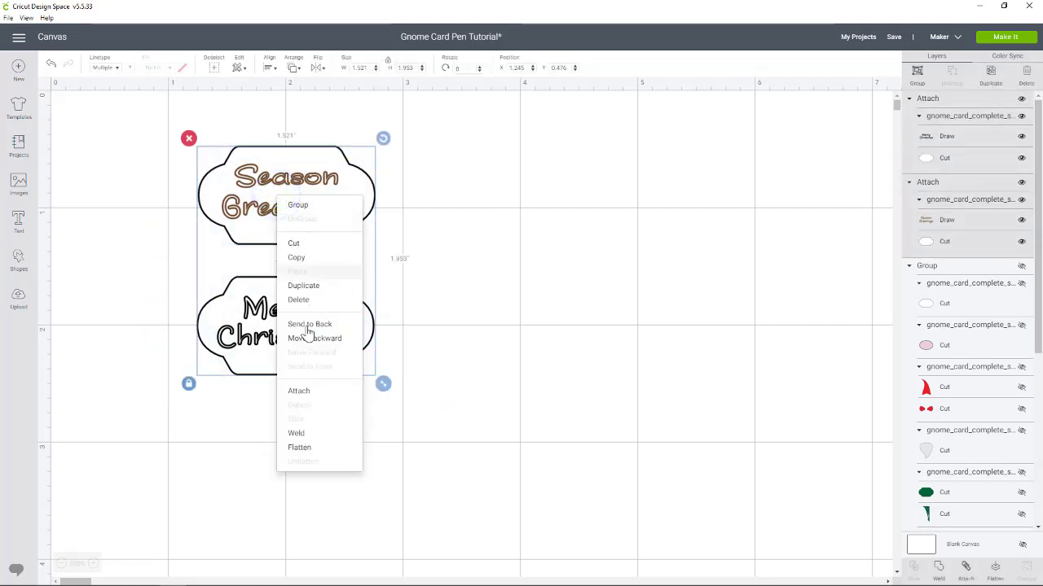
pyautogui.click(298, 205)
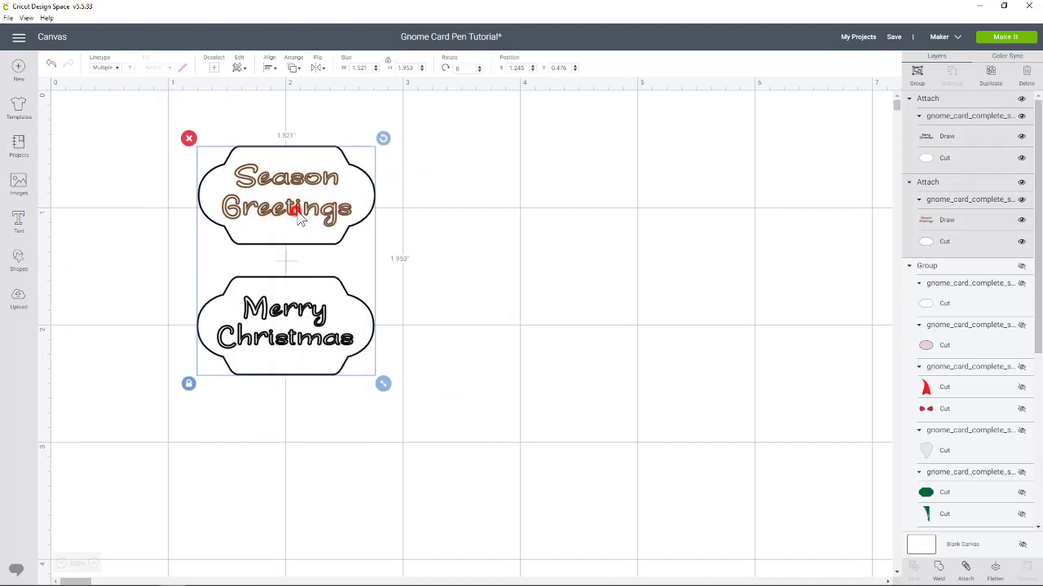
# Unhide the gnome card group and select it in the Layers panel.
pyautogui.click(1021, 268)
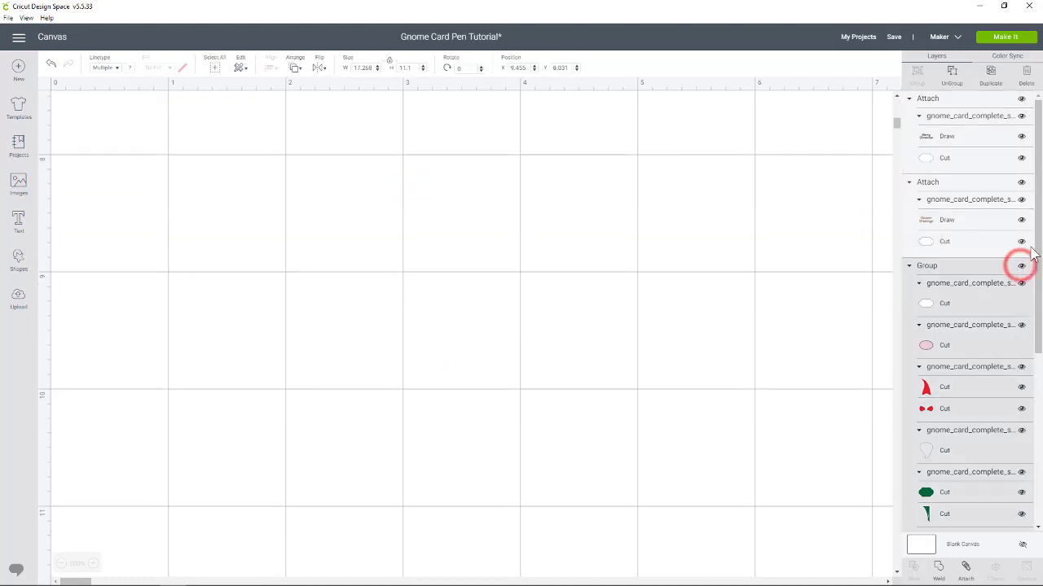
pyautogui.click(1035, 267)
pyautogui.moveTo(1036, 273); pyautogui.dragTo(1006, 371)
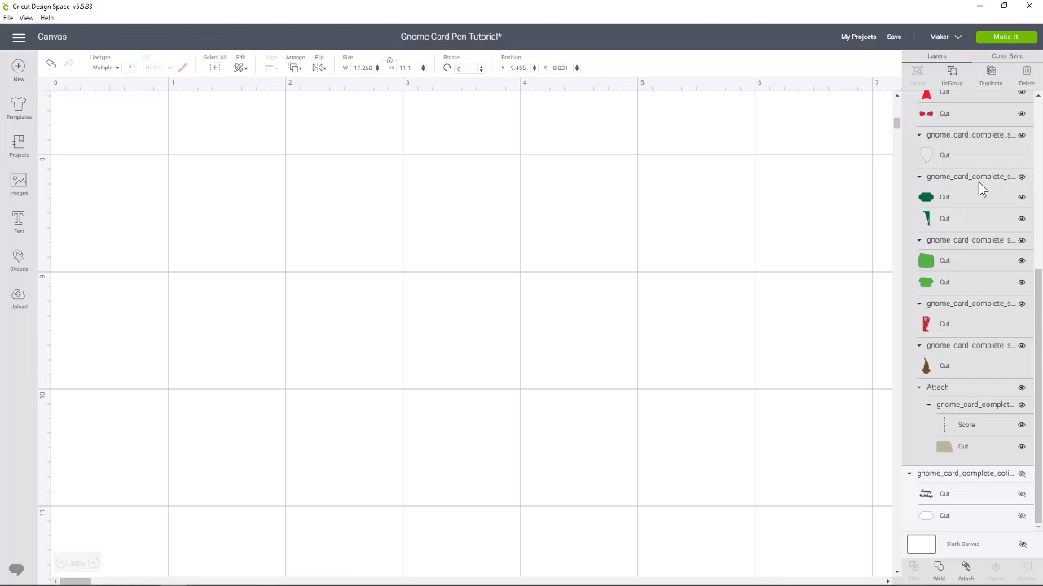
pyautogui.scroll(5, 989, 215)
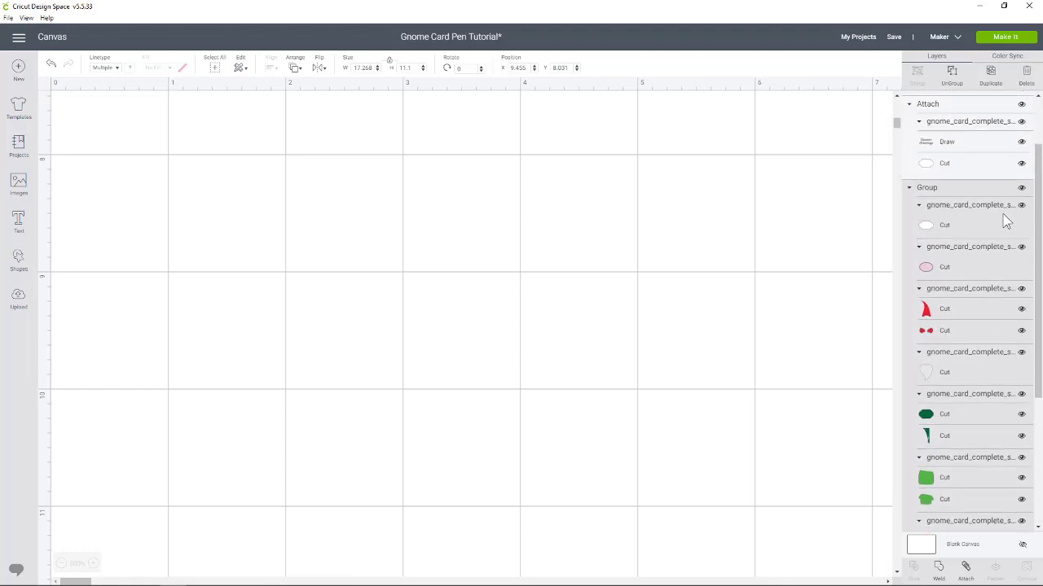
pyautogui.click(1021, 207)
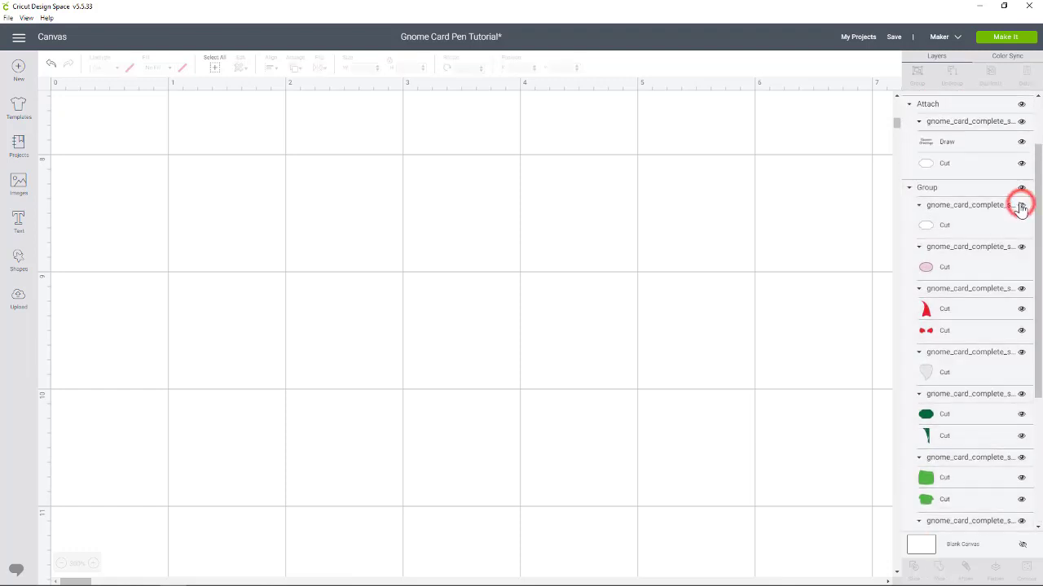
pyautogui.click(1021, 206)
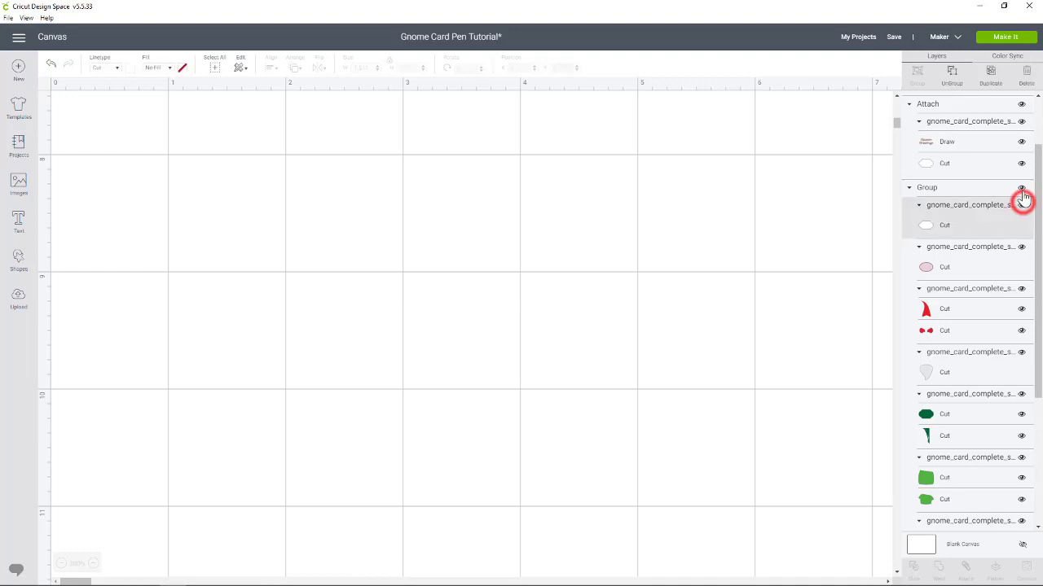
pyautogui.click(1022, 203)
pyautogui.click(1021, 187)
pyautogui.scroll(-3, 717, 276)
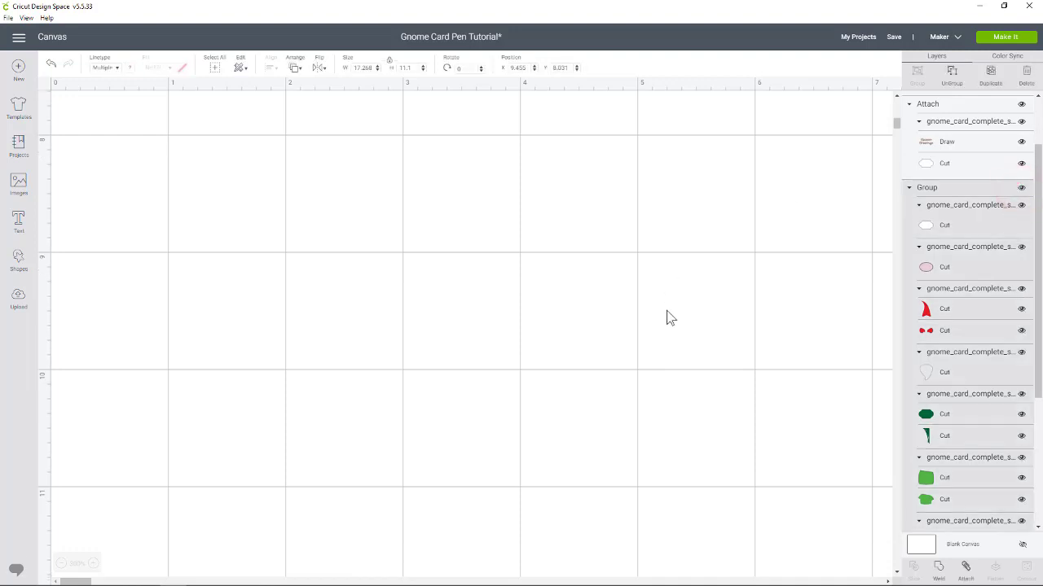
pyautogui.click(60, 563)
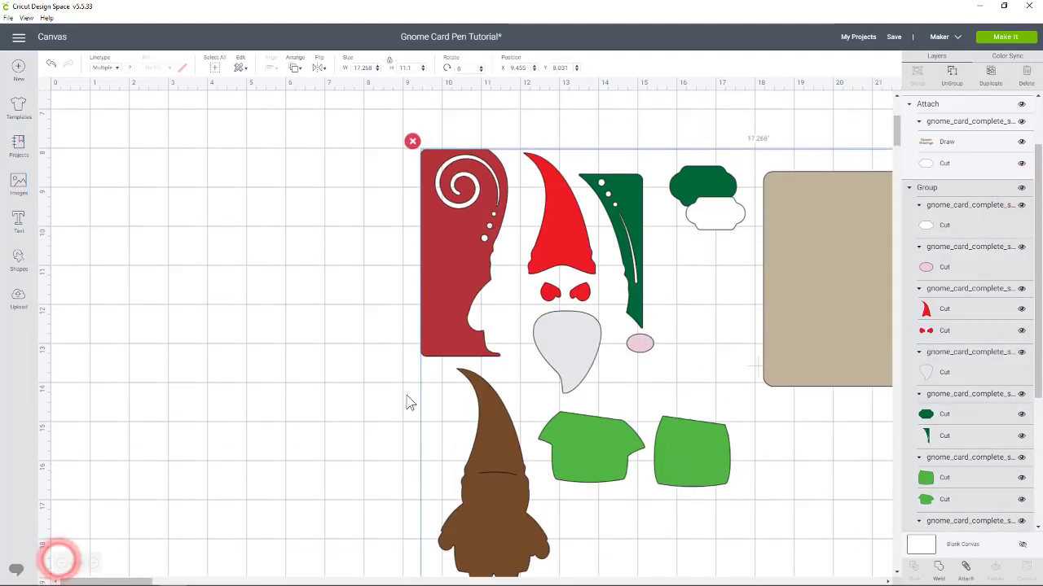
# Ungroup the gnome pieces, move the small white tag shape left, and regroup the rest.
pyautogui.click(566, 332)
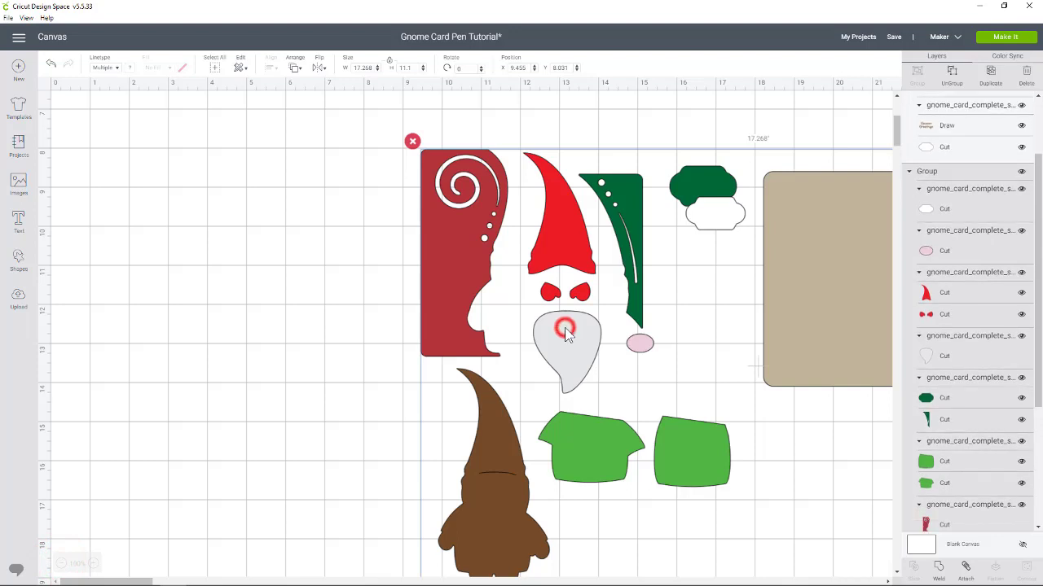
pyautogui.rightClick(465, 281)
pyautogui.click(478, 296)
pyautogui.moveTo(710, 267); pyautogui.dragTo(143, 195)
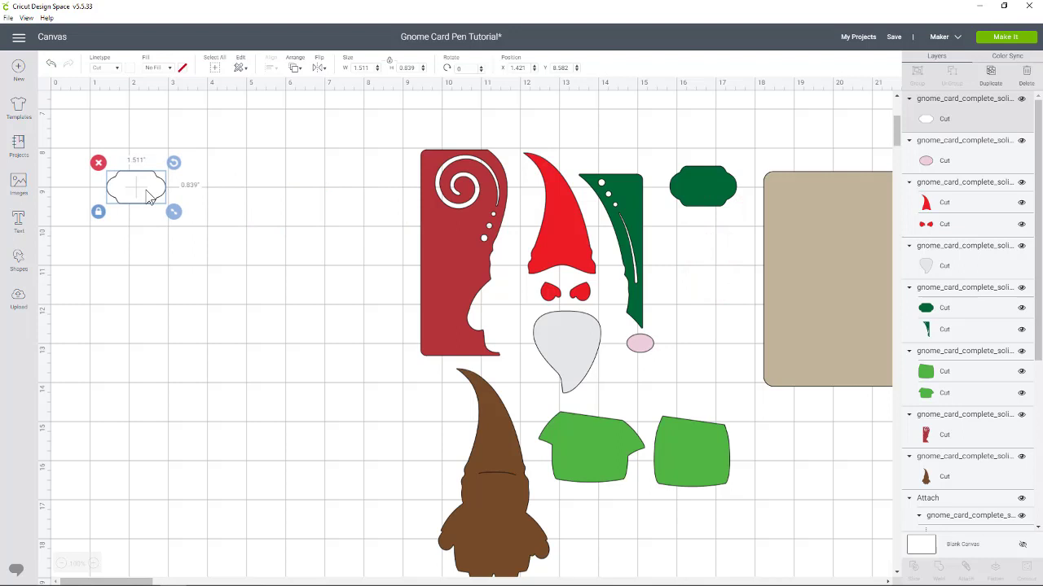
pyautogui.moveTo(373, 114); pyautogui.dragTo(817, 503)
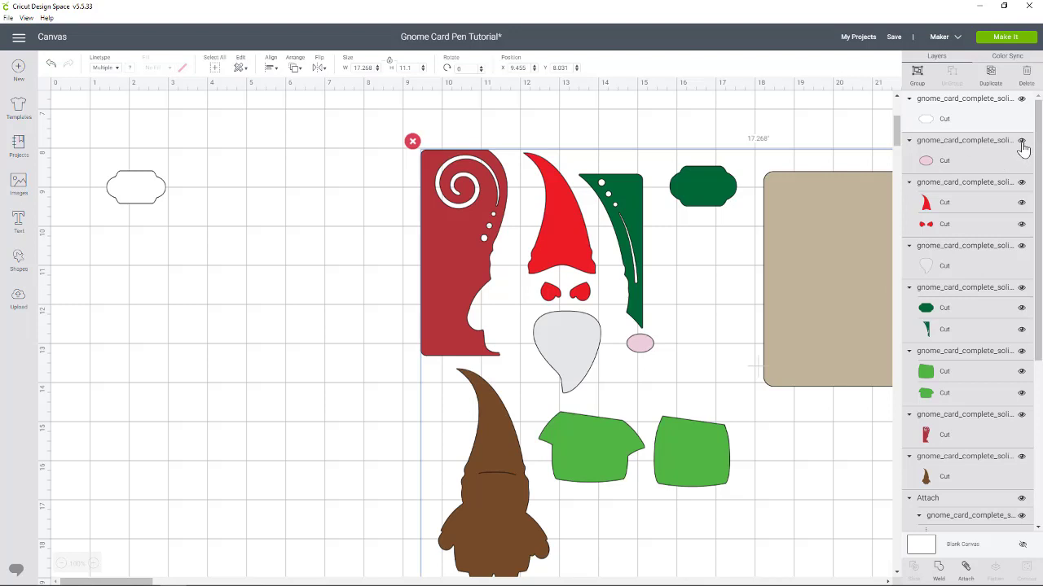
pyautogui.rightClick(770, 209)
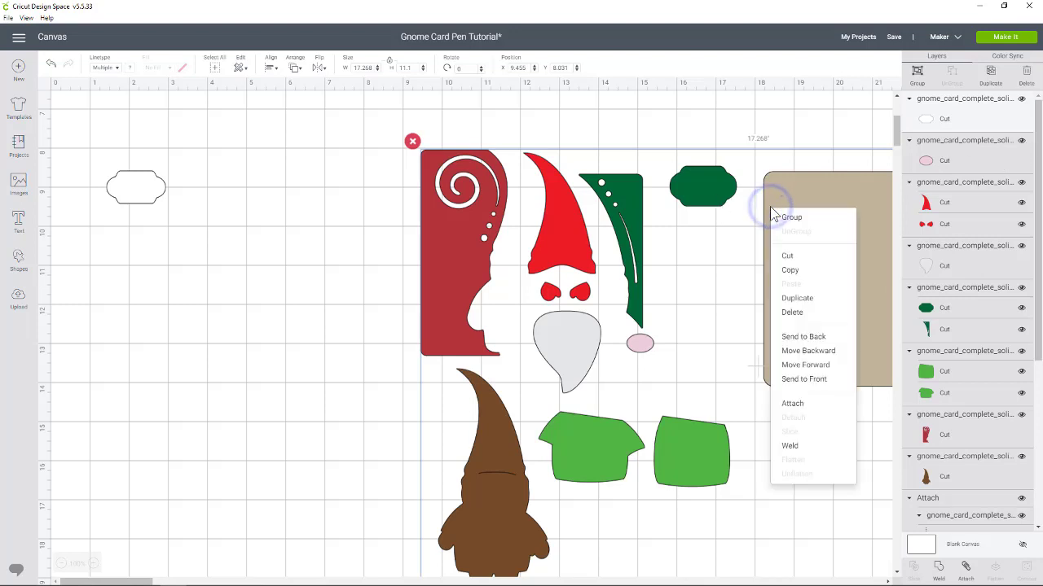
pyautogui.click(784, 220)
# Group all the gnome card pieces into one group and hide it.
pyautogui.click(1021, 142)
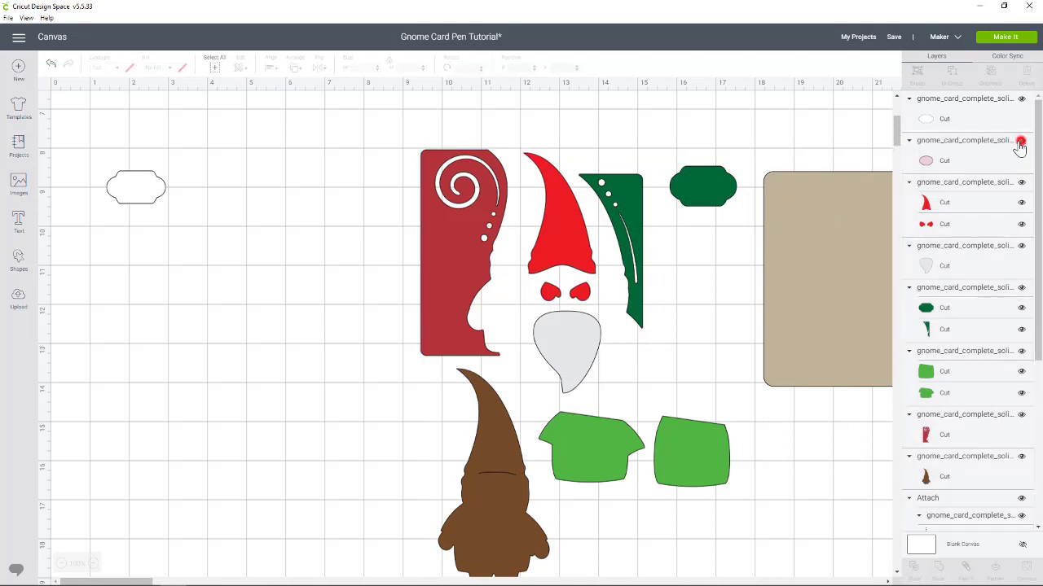
pyautogui.click(1021, 142)
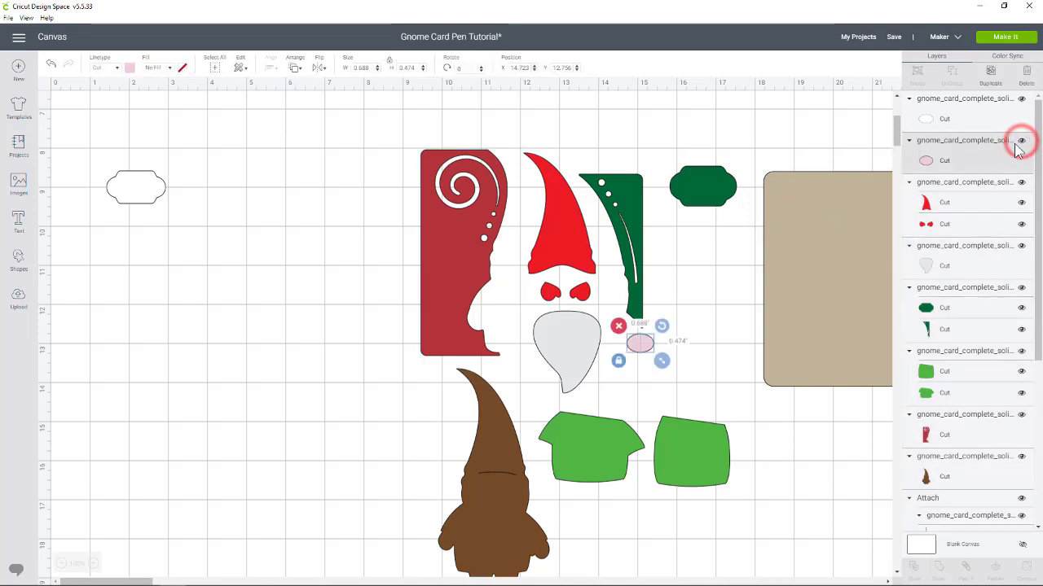
pyautogui.moveTo(407, 110); pyautogui.dragTo(839, 539)
pyautogui.click(915, 75)
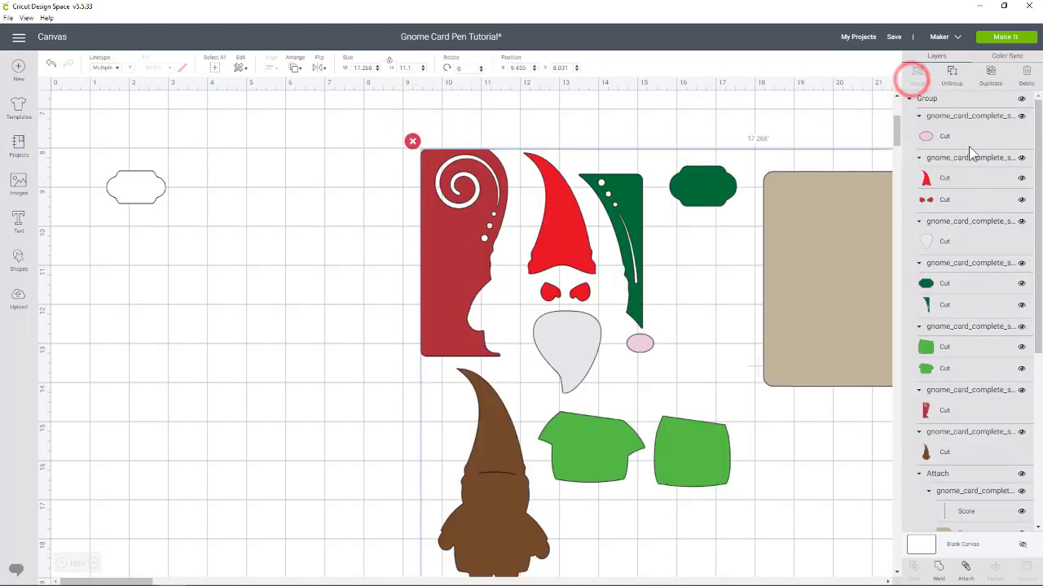
pyautogui.click(1021, 98)
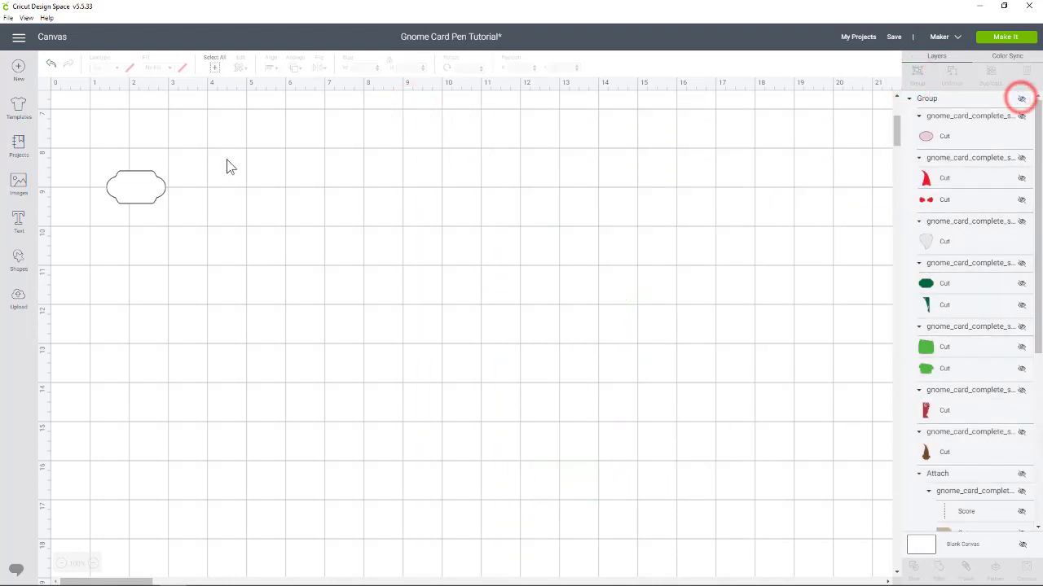
# Move the plaque label up-left and add a square of about 2.3 inches below it.
pyautogui.click(93, 564)
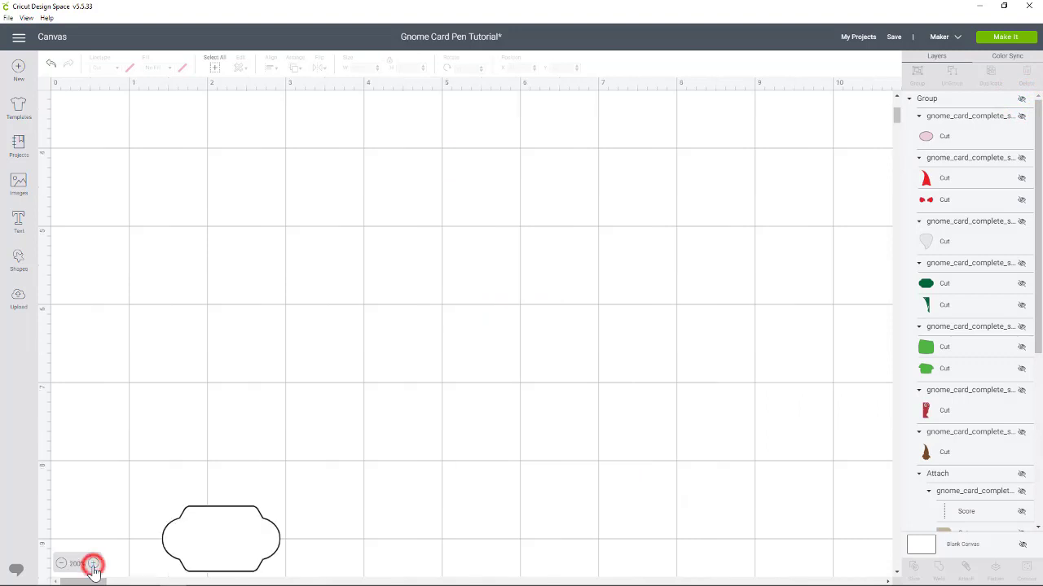
pyautogui.moveTo(224, 554); pyautogui.dragTo(191, 178)
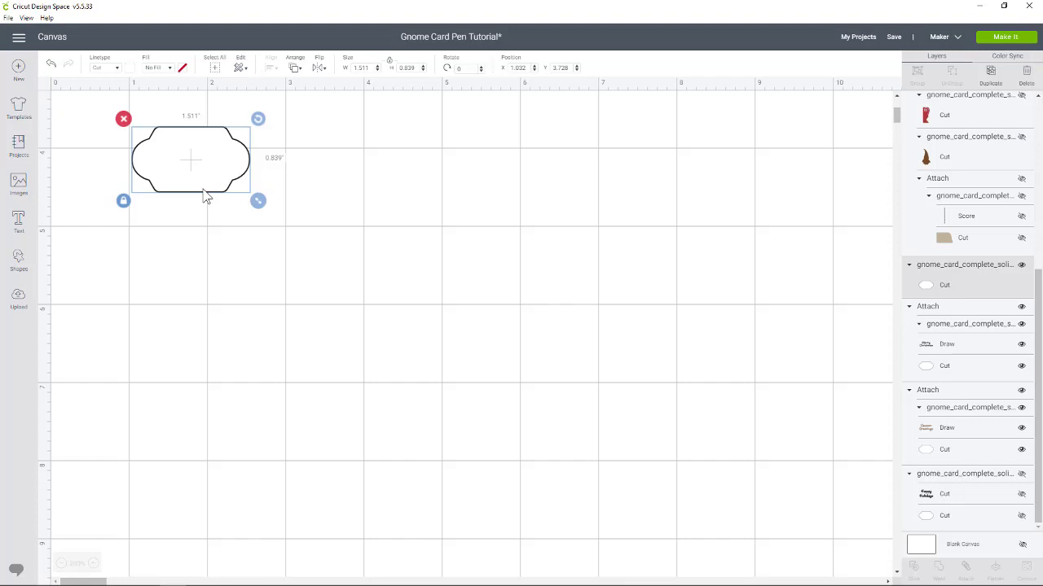
pyautogui.click(18, 261)
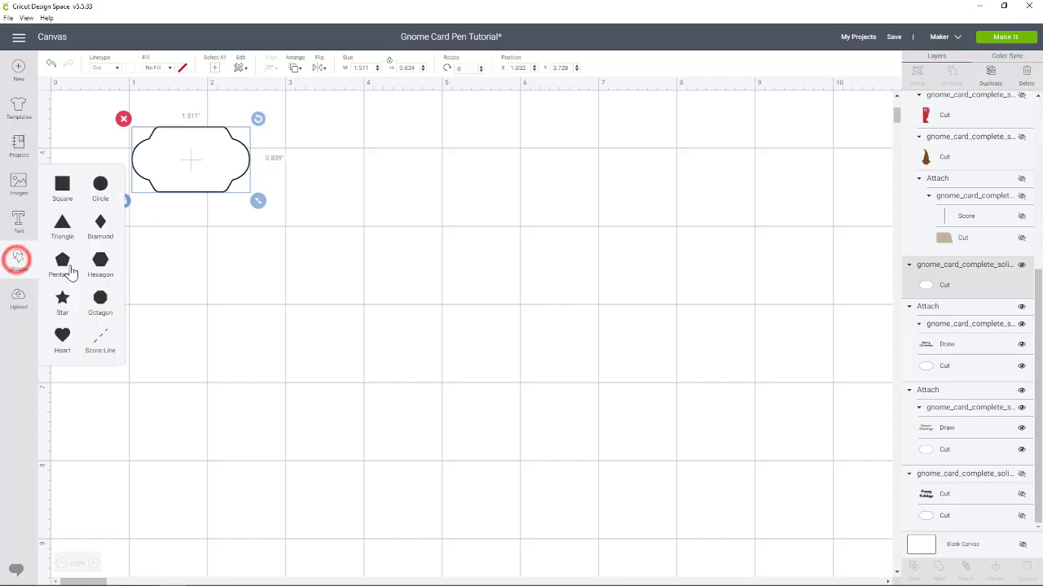
pyautogui.click(63, 189)
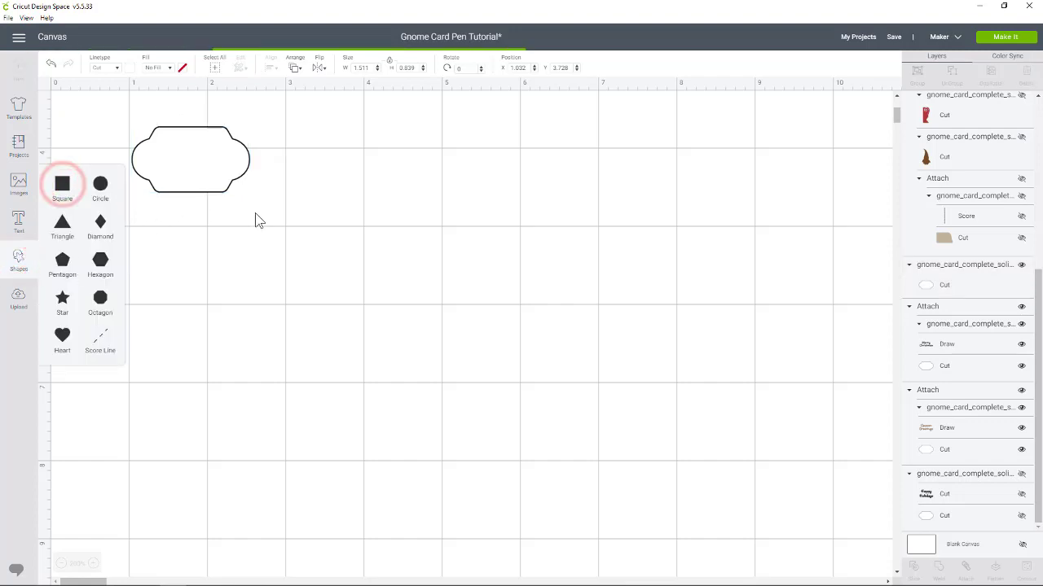
pyautogui.moveTo(240, 236); pyautogui.dragTo(218, 324)
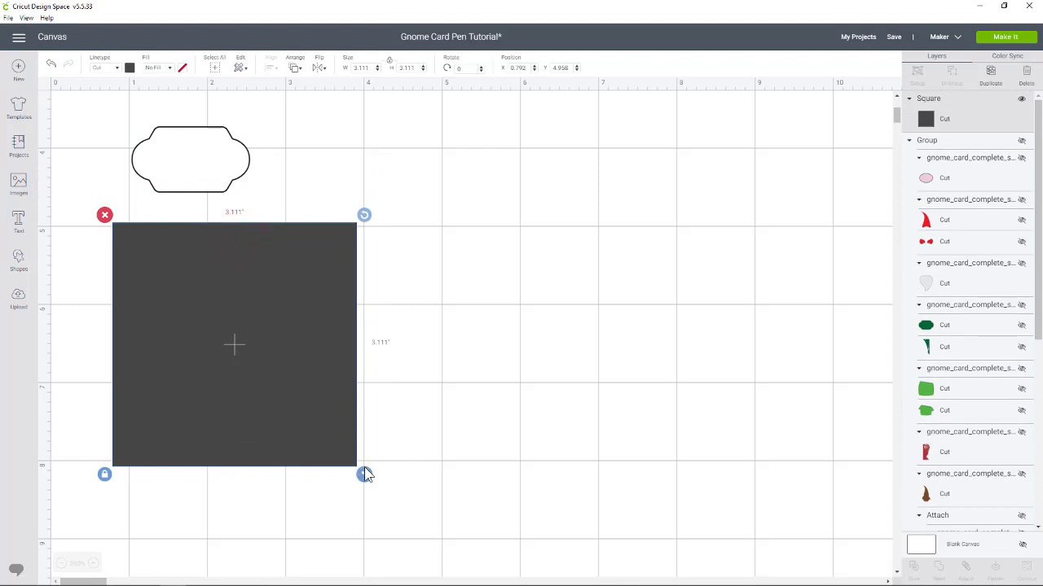
pyautogui.moveTo(363, 469); pyautogui.dragTo(301, 429)
pyautogui.moveTo(262, 364); pyautogui.dragTo(243, 356)
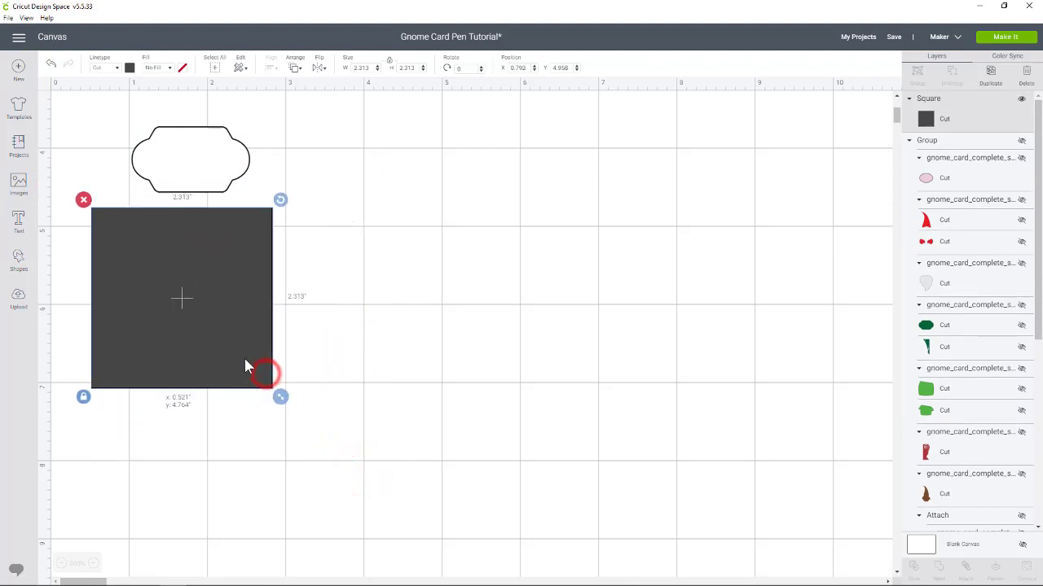
# Unlock proportions, stretch the square into a 2.597" × 1.174" rectangle and make it white.
pyautogui.click(85, 402)
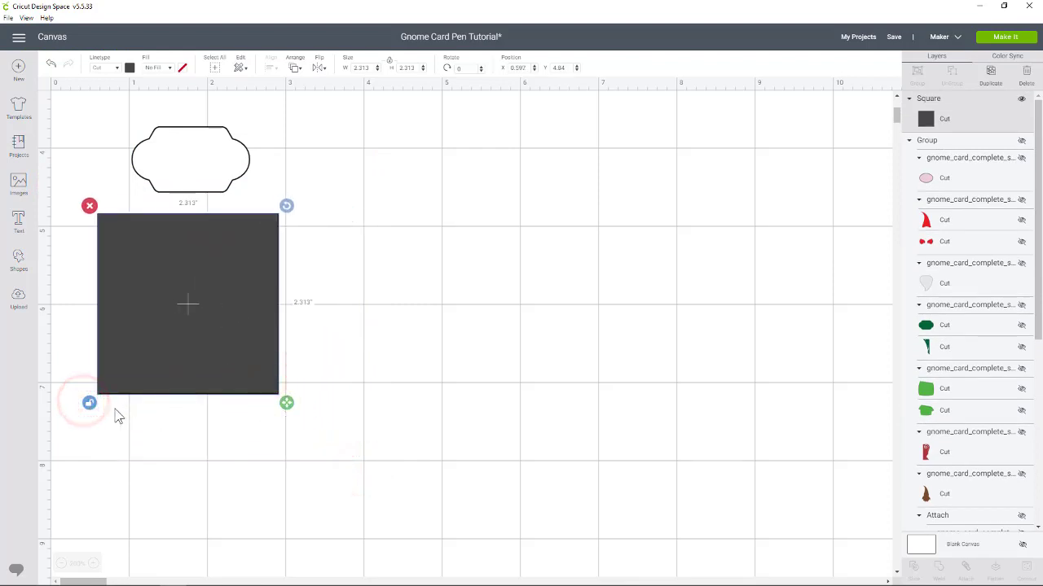
pyautogui.moveTo(286, 403); pyautogui.dragTo(307, 314)
pyautogui.click(136, 69)
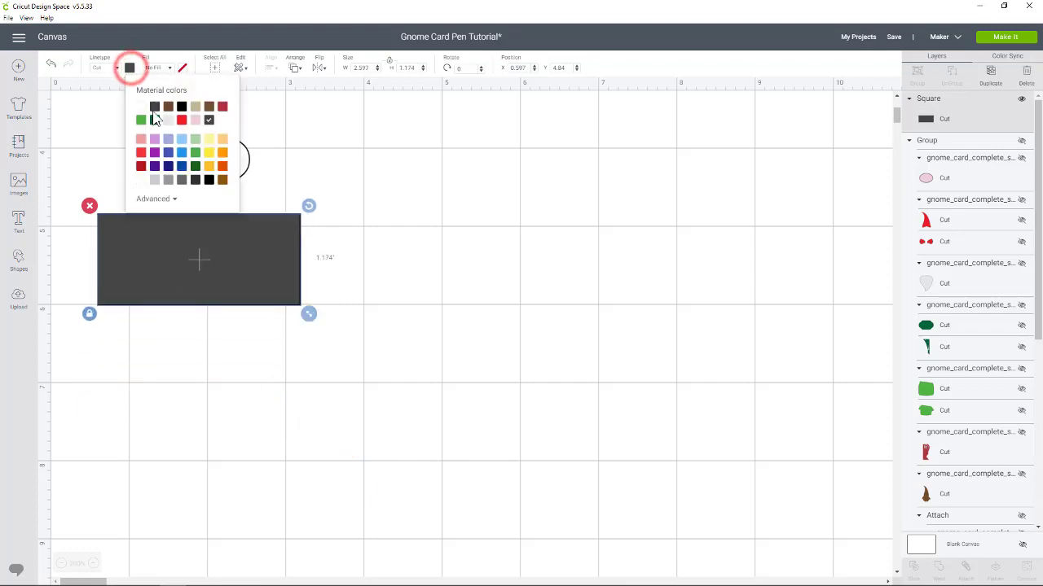
pyautogui.click(140, 106)
pyautogui.click(370, 204)
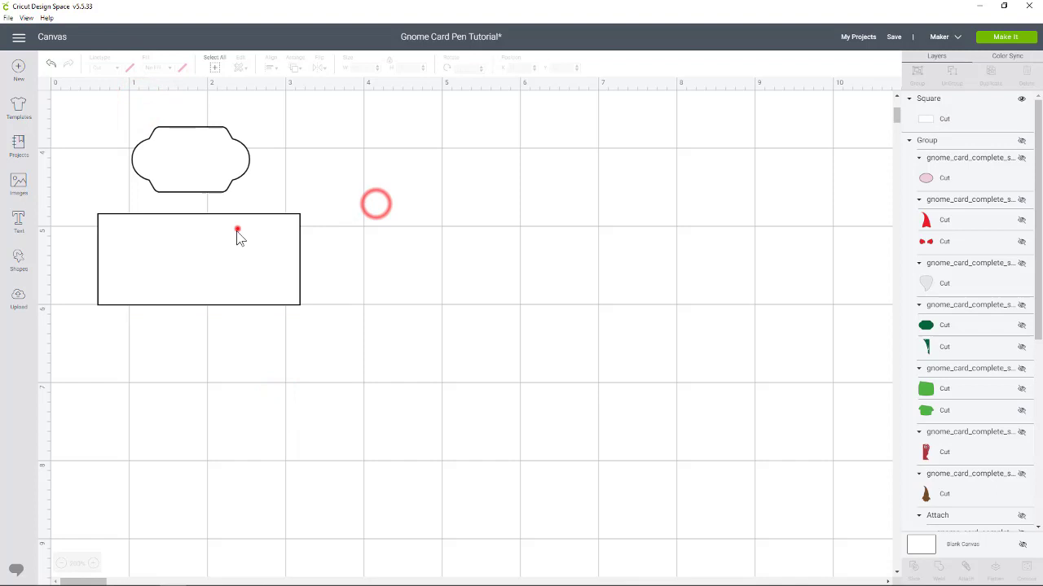
pyautogui.moveTo(235, 231); pyautogui.dragTo(232, 238)
pyautogui.click(181, 173)
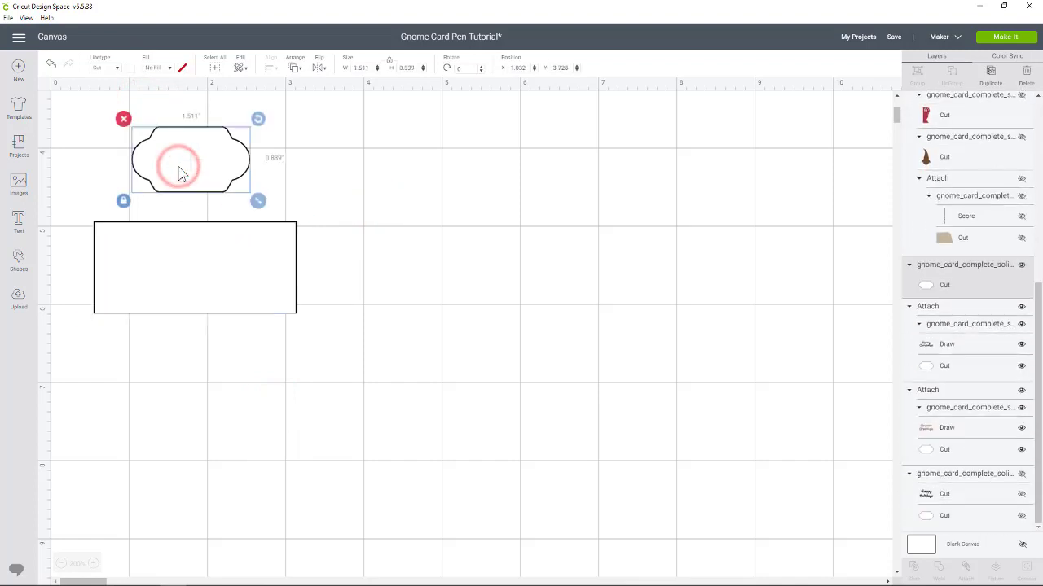
pyautogui.click(195, 244)
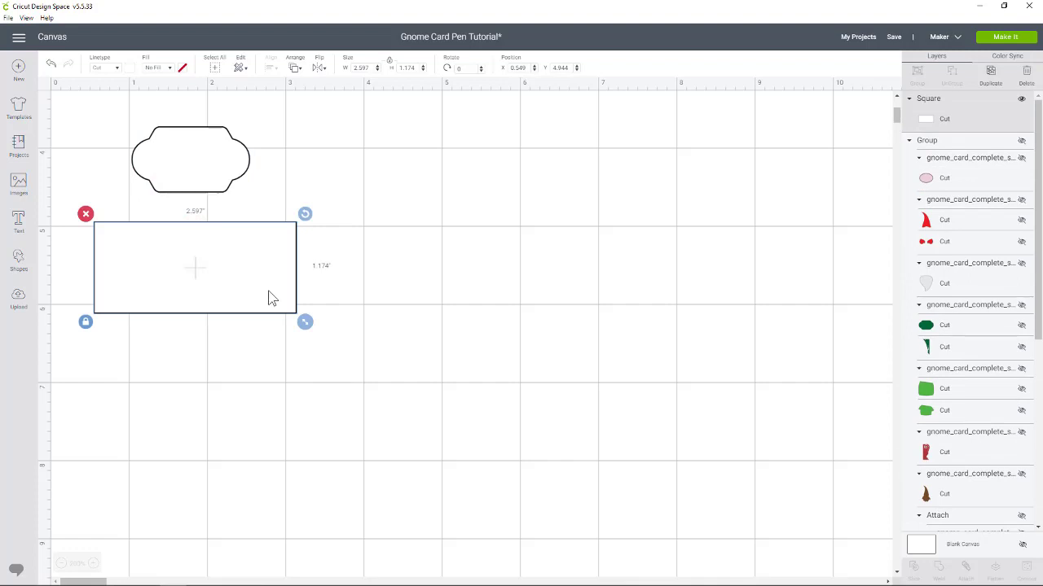
# Add a text box reading 'Happy' on one line and 'Birthday' on the next.
pyautogui.click(18, 221)
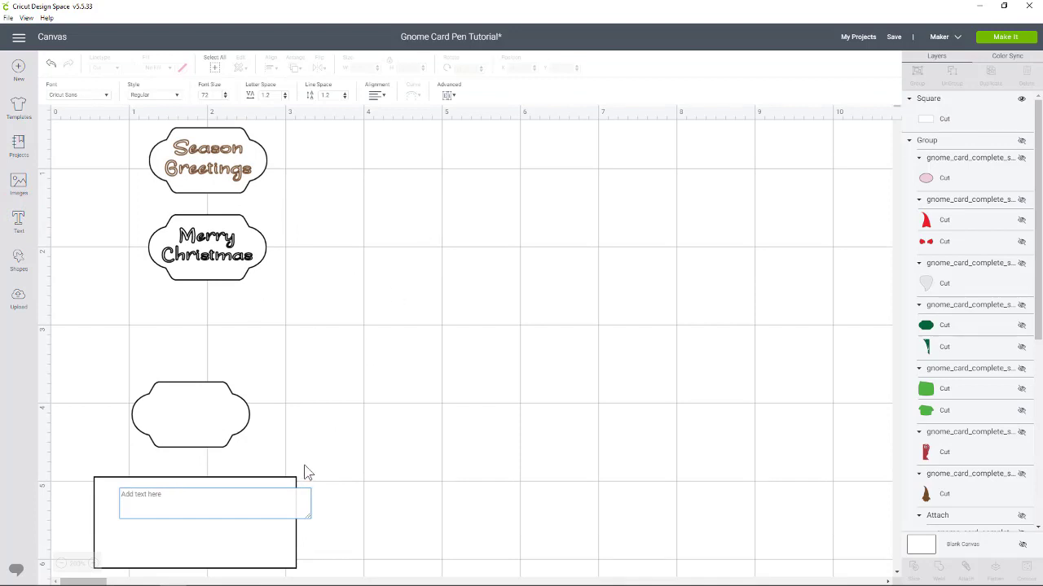
pyautogui.write('Happy')
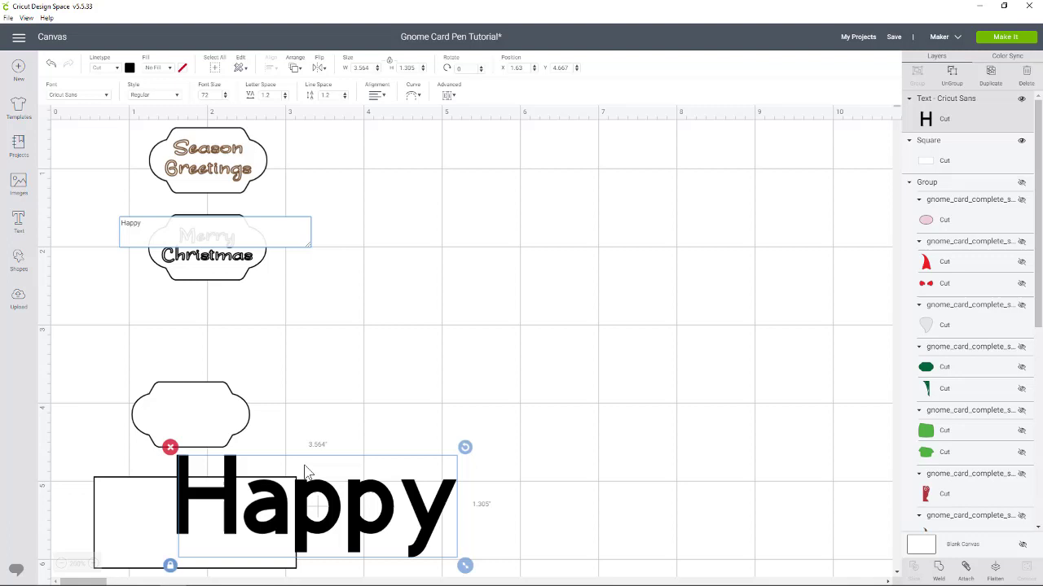
pyautogui.write('Bir')
pyautogui.press('BackSpace')
pyautogui.press('BackSpace')
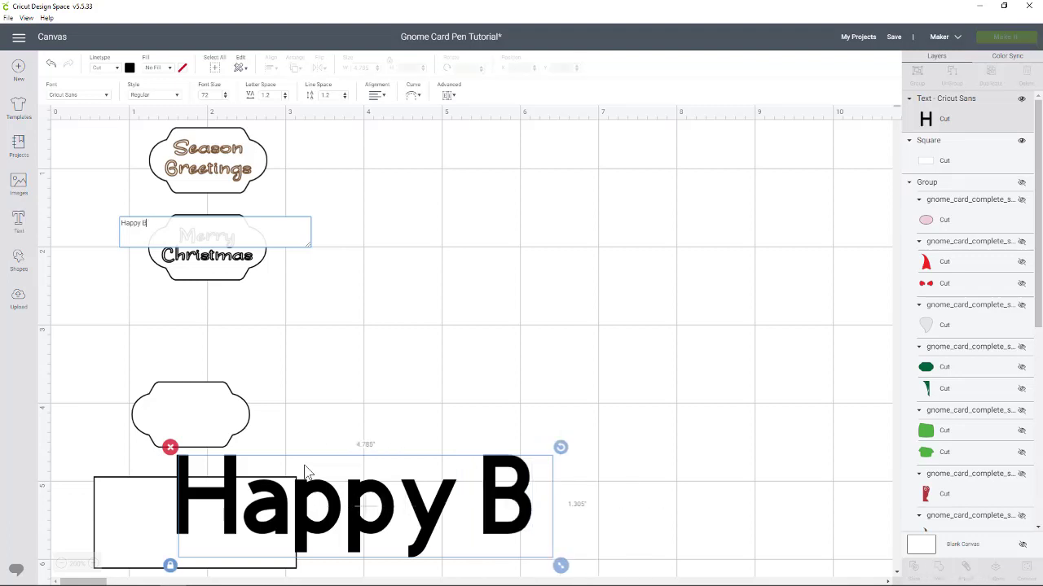
pyautogui.press('BackSpace')
pyautogui.press('BackSpace')
pyautogui.press('Return')
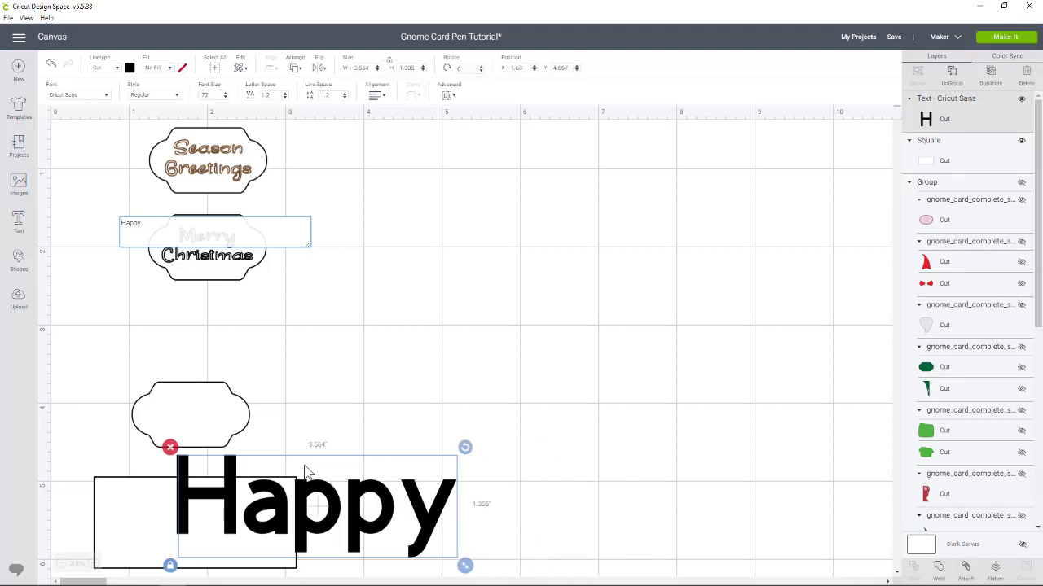
pyautogui.write('Birthday')
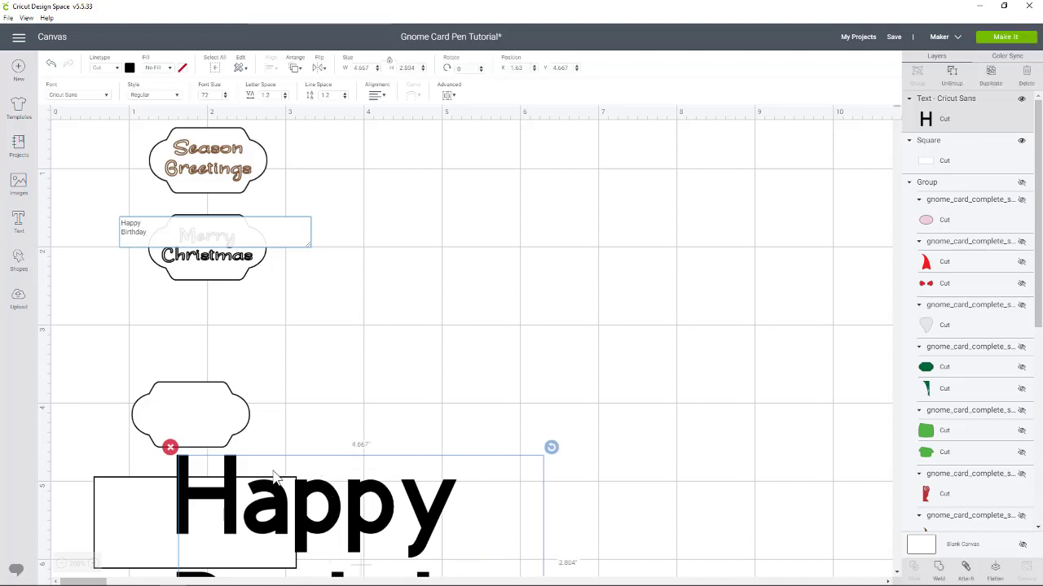
# Move the Happy Birthday text up and to the left, near the plaque label.
pyautogui.scroll(-1, 273, 397)
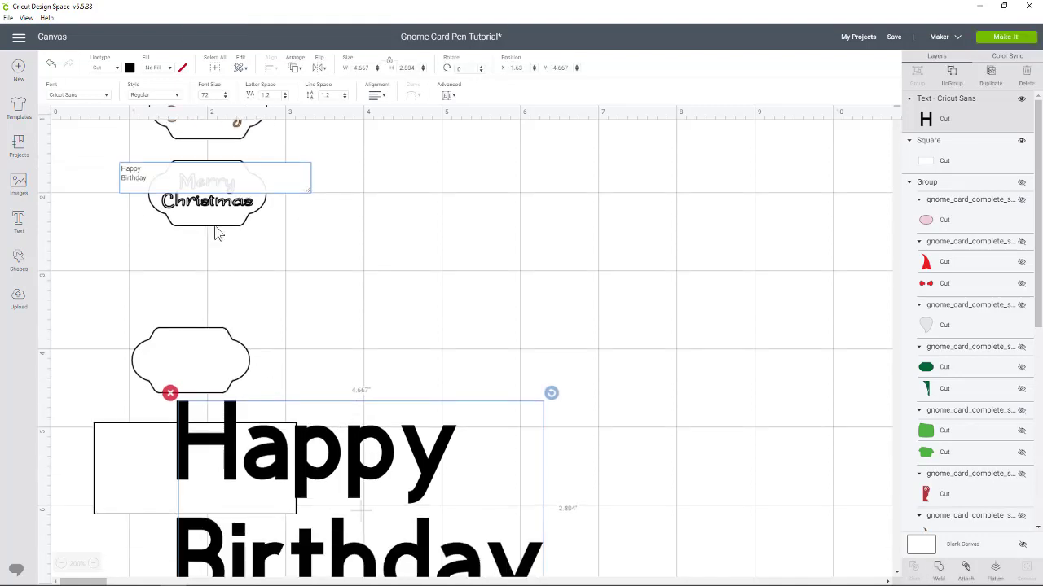
pyautogui.scroll(-2, 228, 396)
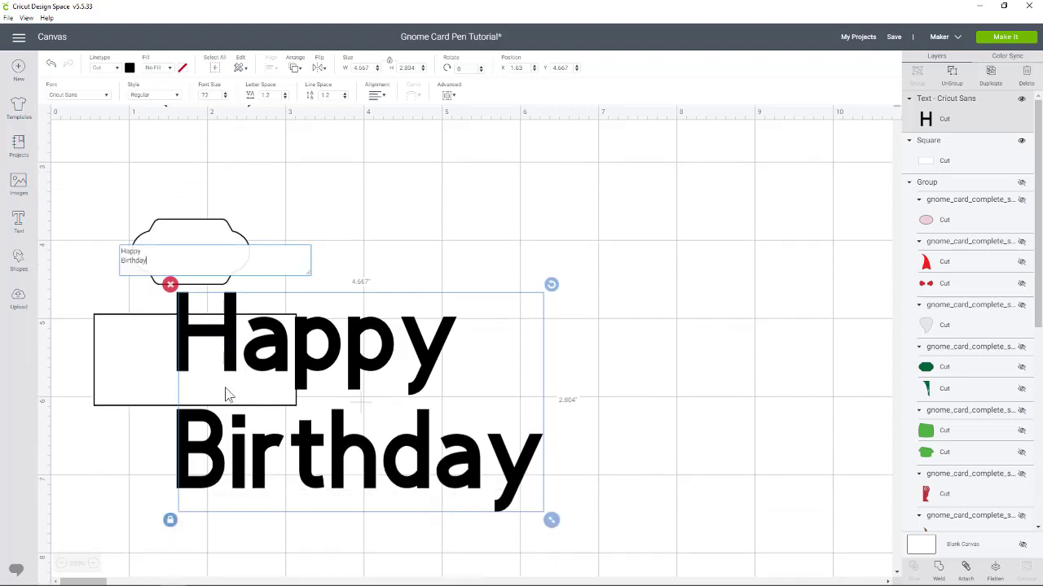
pyautogui.click(61, 571)
pyautogui.scroll(2, 122, 408)
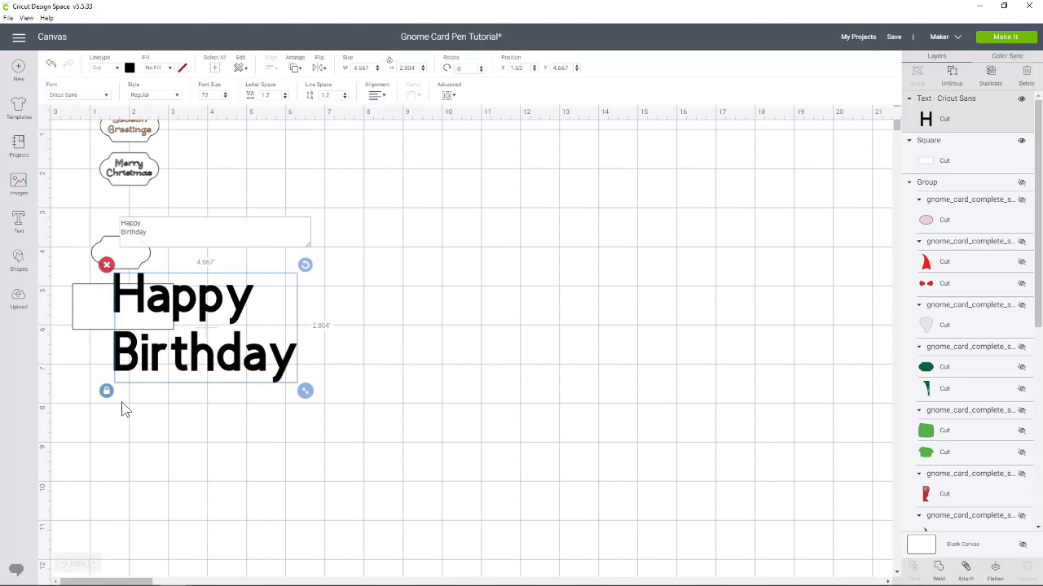
pyautogui.moveTo(155, 306); pyautogui.dragTo(116, 261)
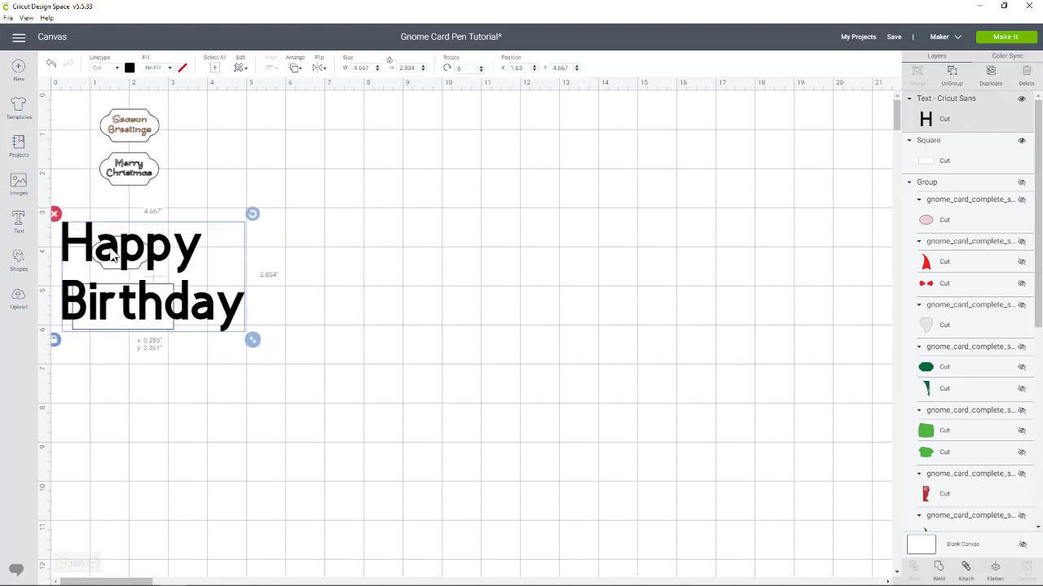
pyautogui.click(91, 561)
pyautogui.scroll(-5, 224, 502)
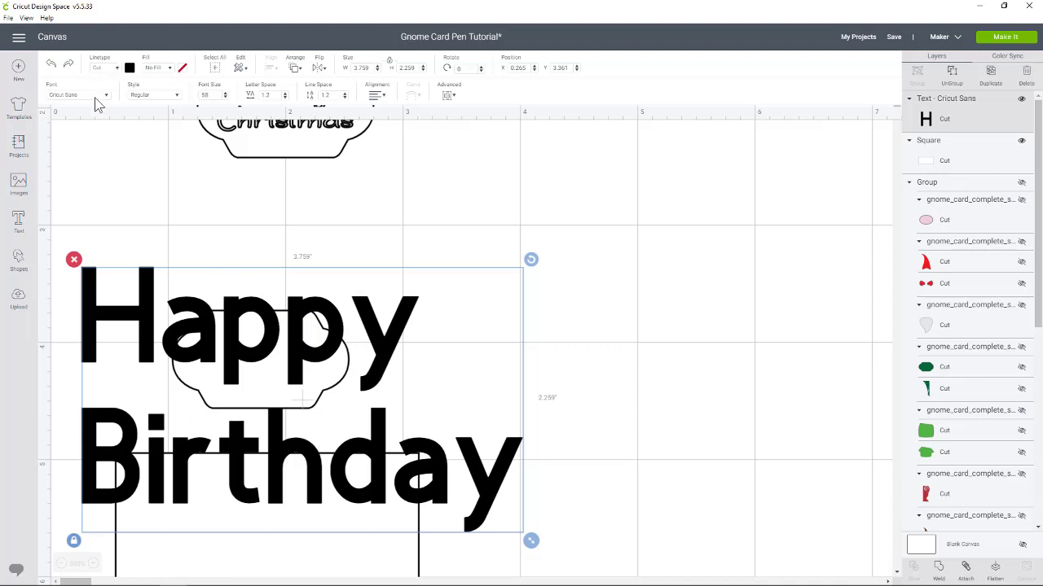
# Switch Happy Birthday to the Writing style and shrink it to fit inside the label.
pyautogui.click(149, 95)
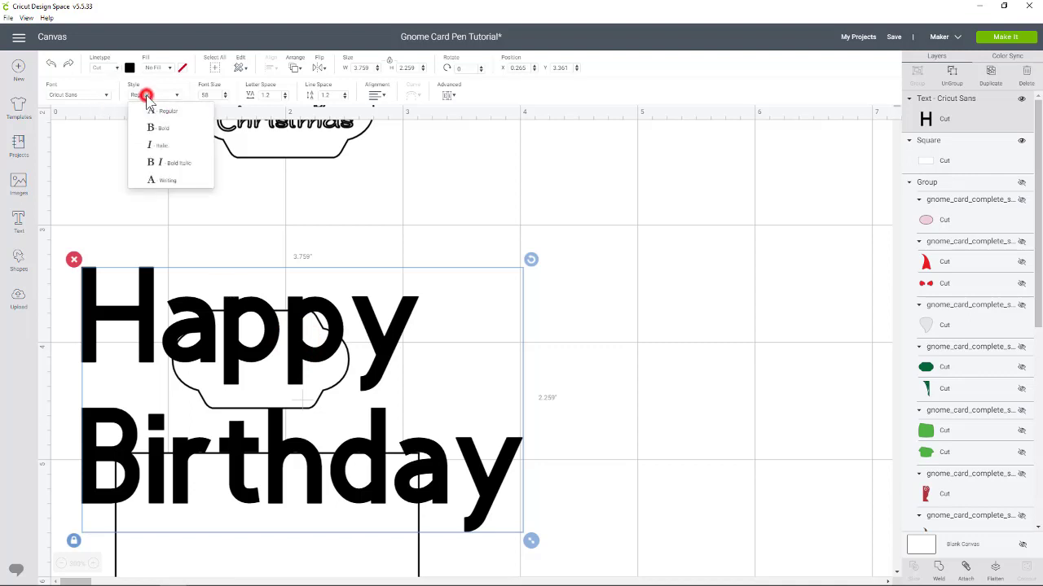
pyautogui.click(153, 181)
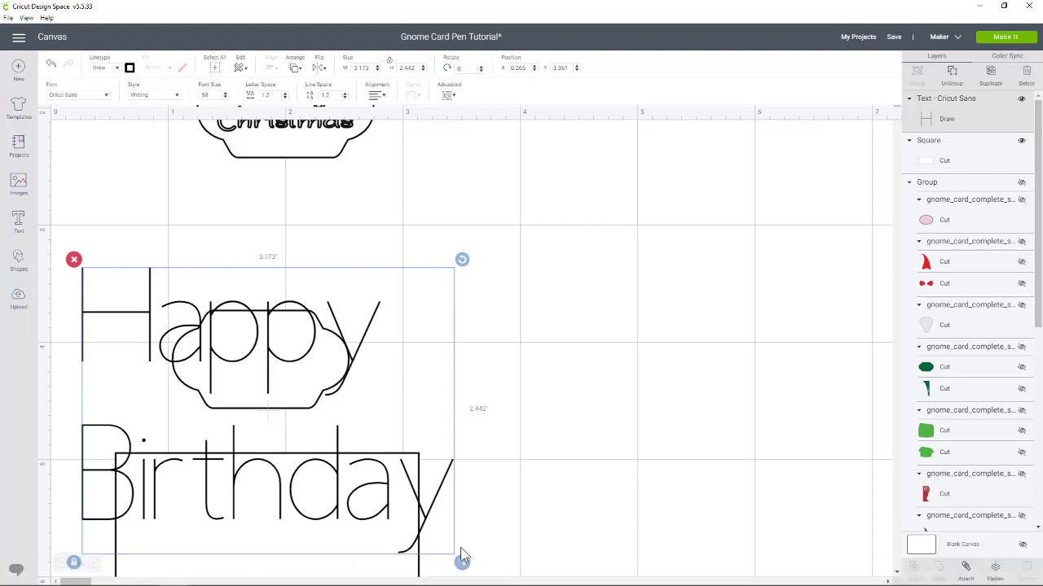
pyautogui.moveTo(462, 563); pyautogui.dragTo(273, 379)
pyautogui.click(158, 318)
pyautogui.click(147, 436)
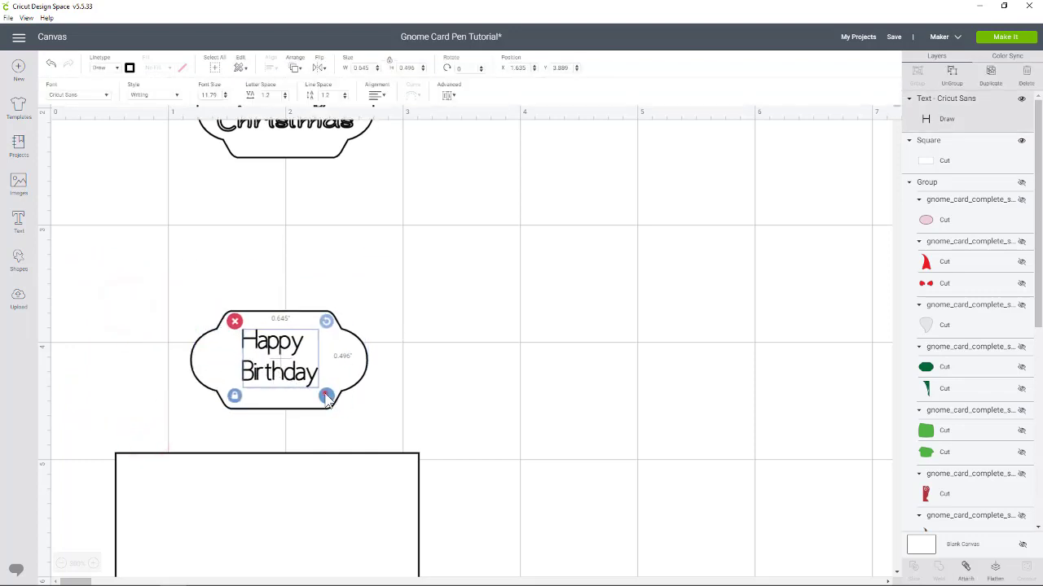
pyautogui.moveTo(327, 398); pyautogui.dragTo(294, 386)
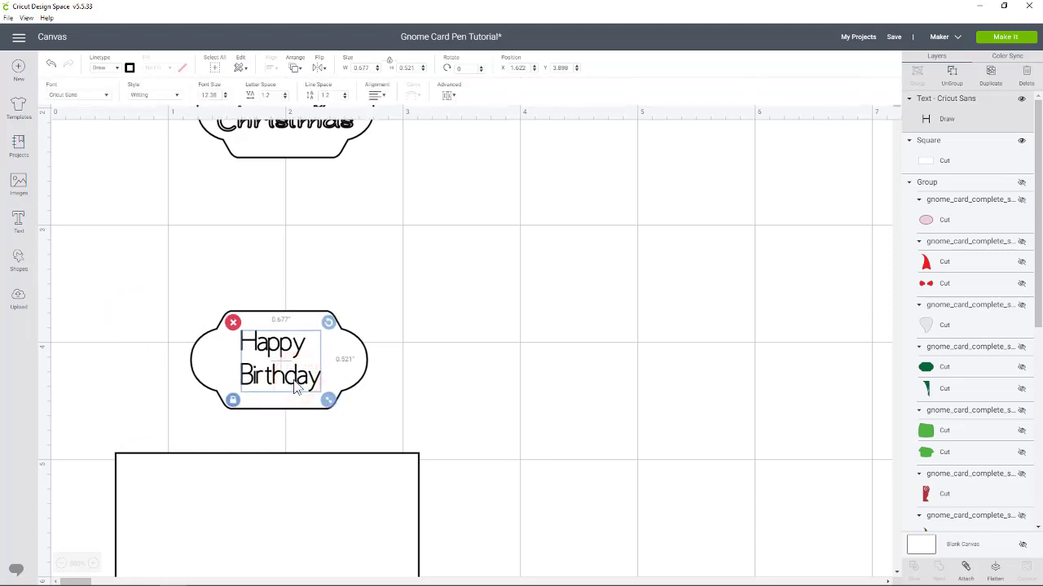
# Draw the text with a Navy Marker pen, then select it together with the label.
pyautogui.click(129, 68)
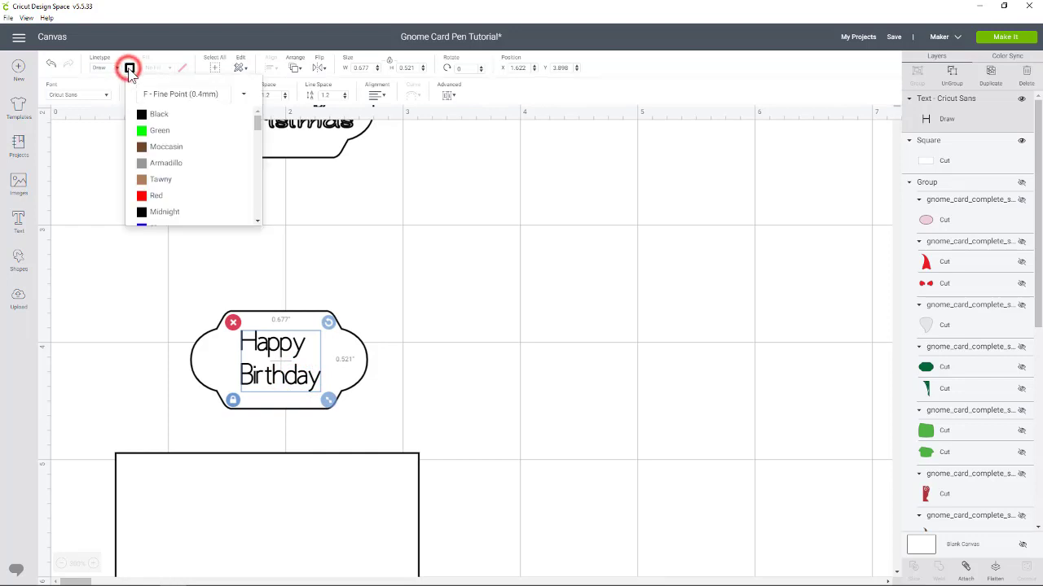
pyautogui.click(257, 133)
pyautogui.click(167, 206)
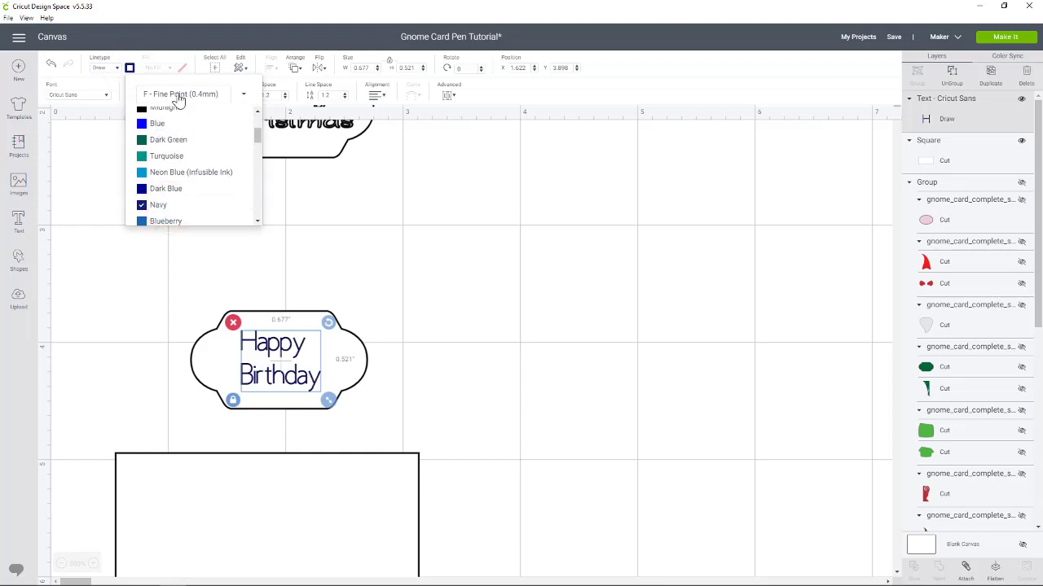
pyautogui.click(179, 95)
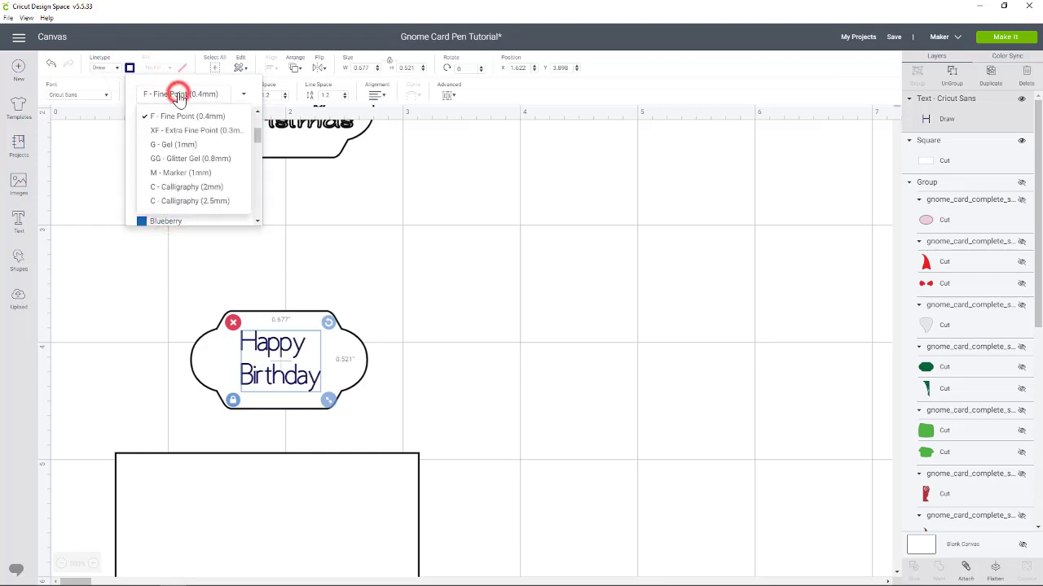
pyautogui.click(178, 174)
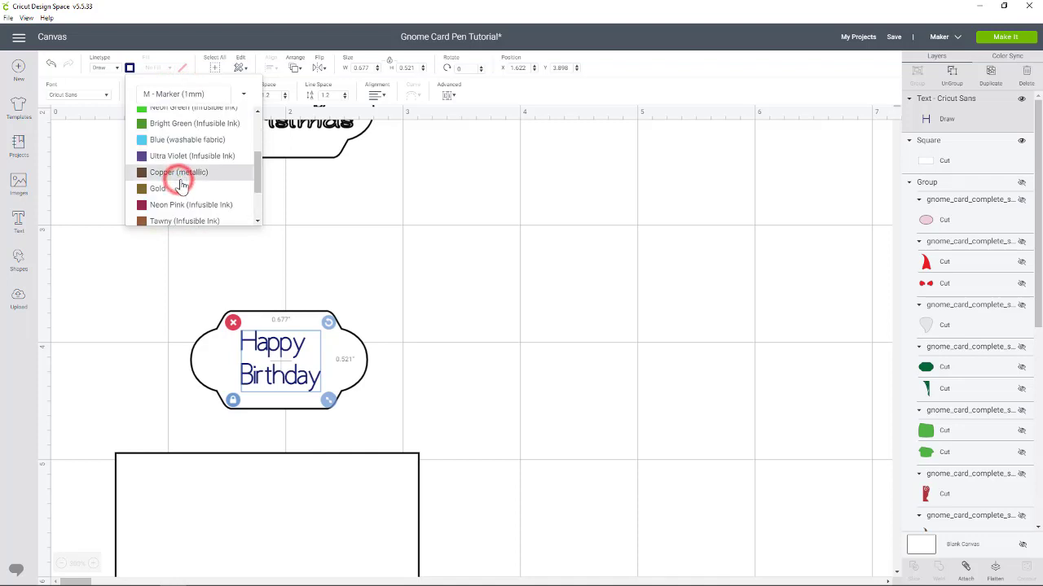
pyautogui.click(410, 353)
pyautogui.click(290, 386)
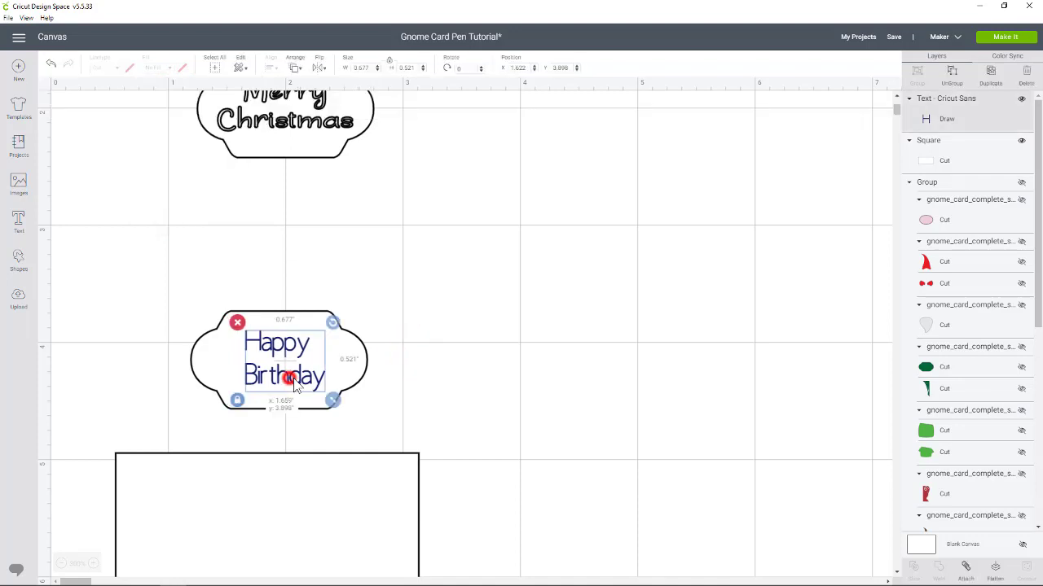
pyautogui.moveTo(329, 400); pyautogui.dragTo(299, 391)
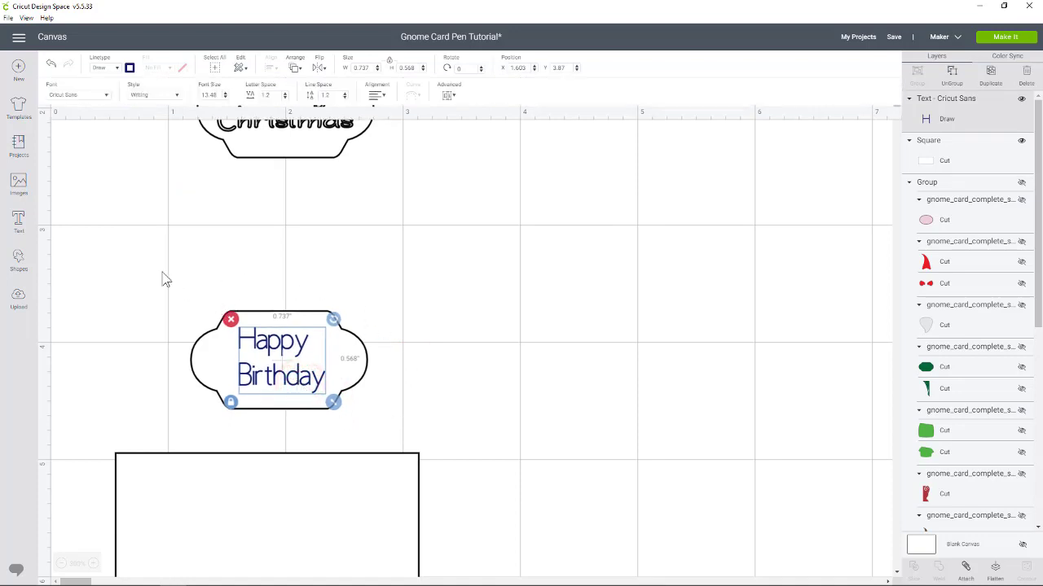
pyautogui.moveTo(142, 264); pyautogui.dragTo(425, 452)
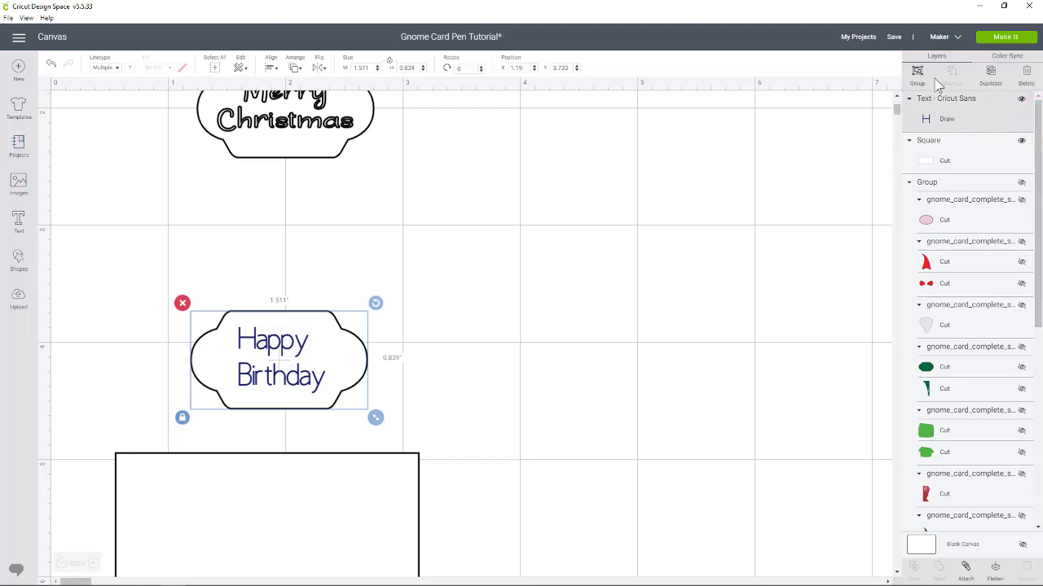
# Attach the Happy Birthday text to its label and move the set above the rectangle.
pyautogui.rightClick(274, 346)
pyautogui.click(277, 392)
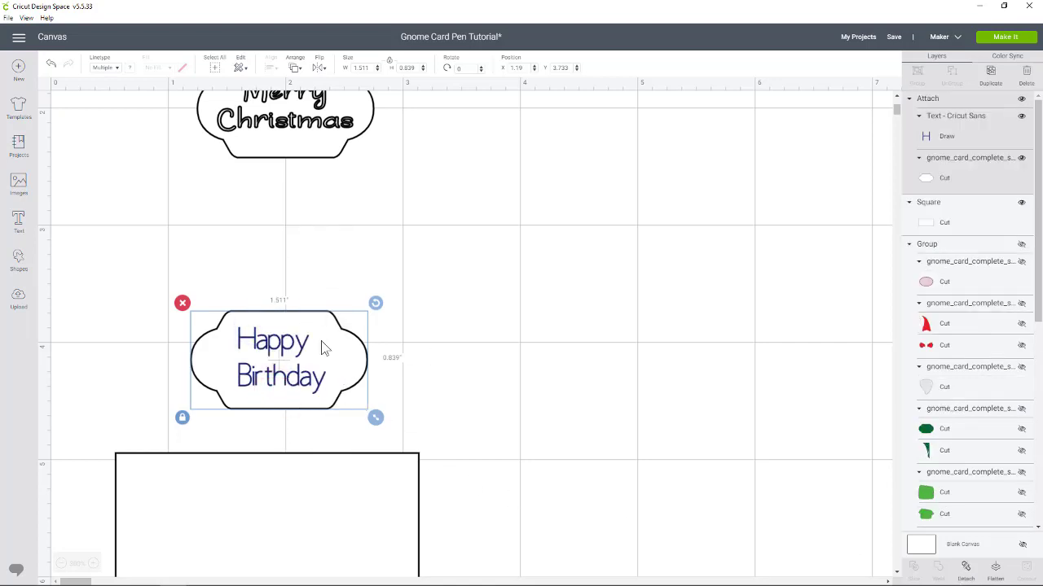
pyautogui.moveTo(310, 357); pyautogui.dragTo(267, 234)
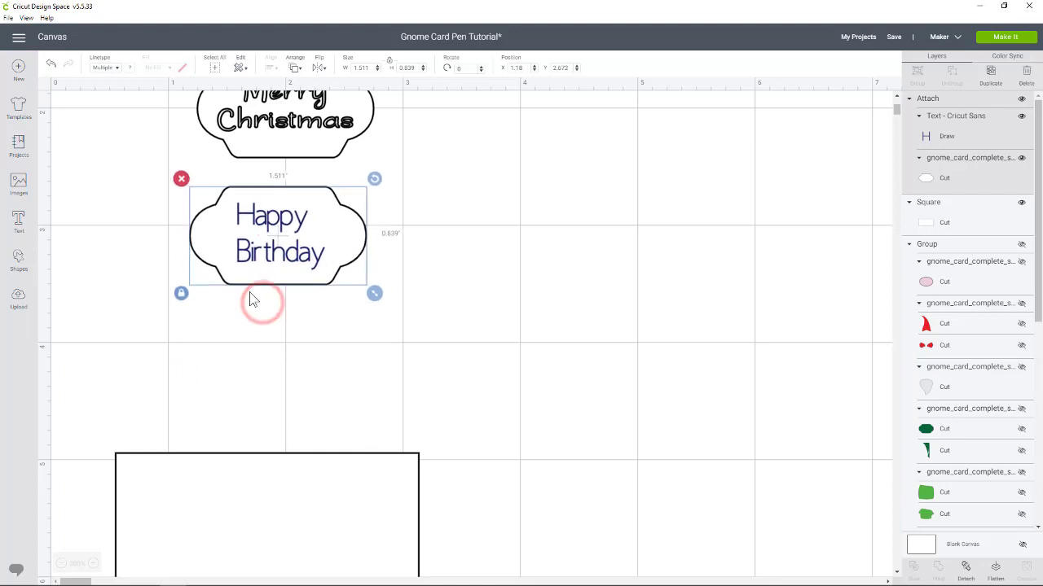
pyautogui.click(289, 457)
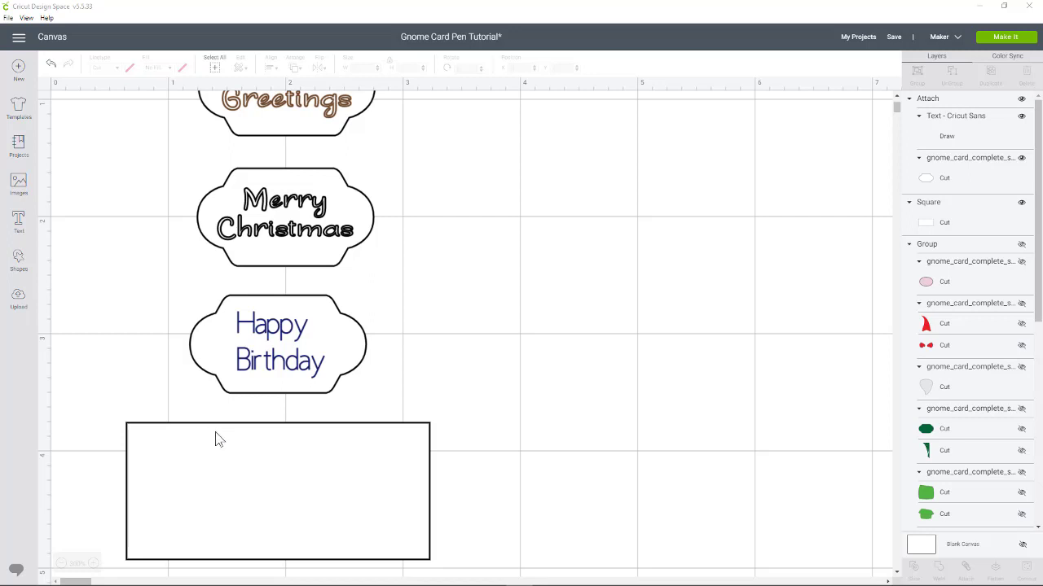
pyautogui.scroll(-5, 216, 437)
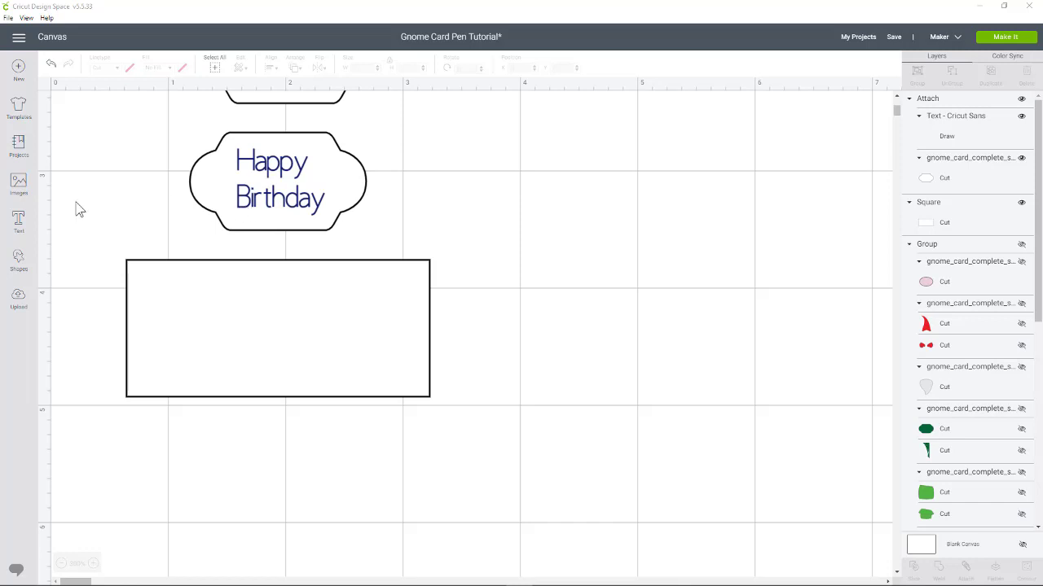
# Add two-line text reading 'Make a' and 'Wish'.
pyautogui.click(20, 222)
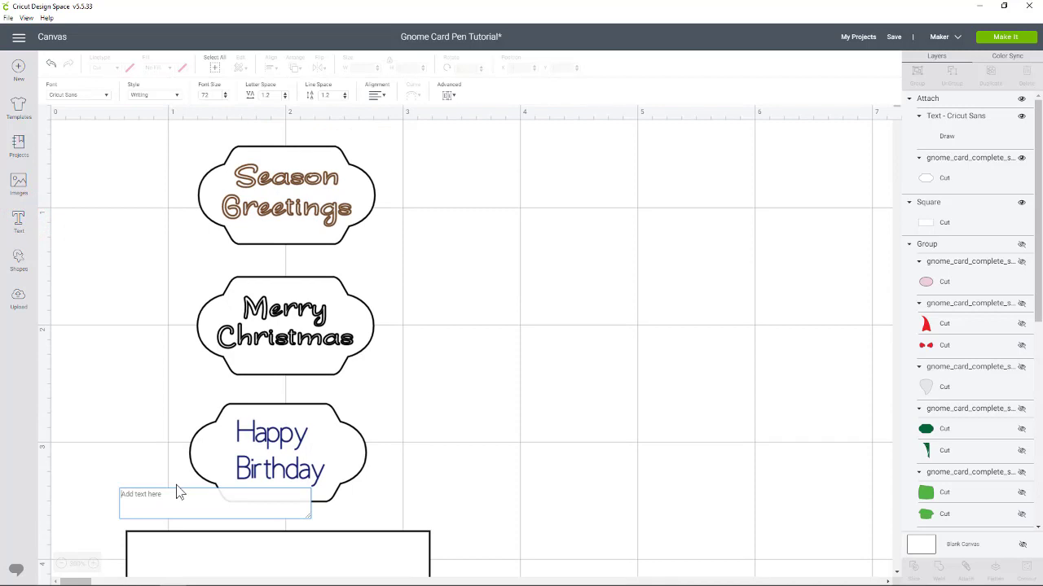
pyautogui.write('Make a')
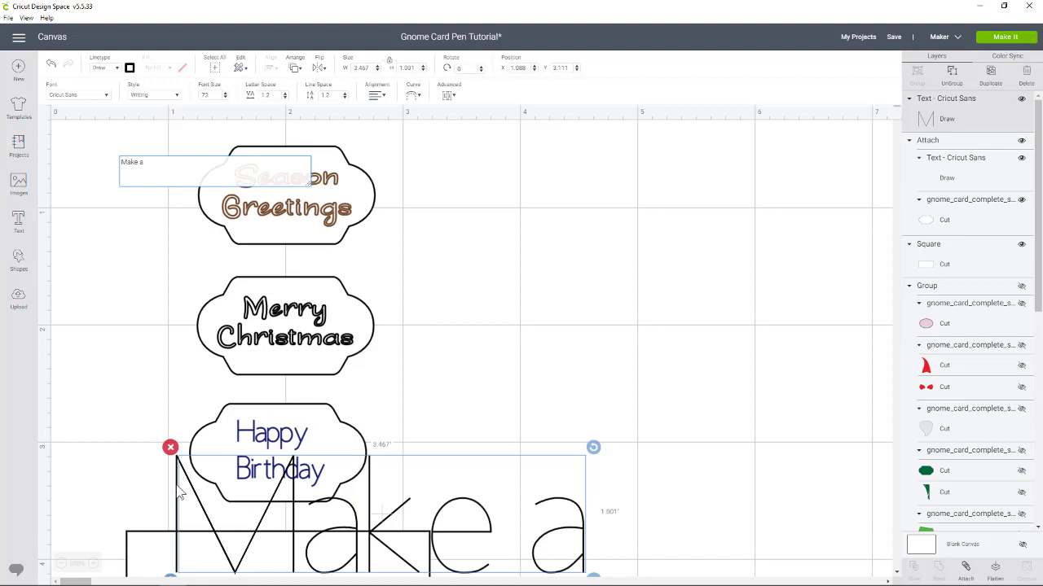
pyautogui.press('Return')
pyautogui.write('Wish')
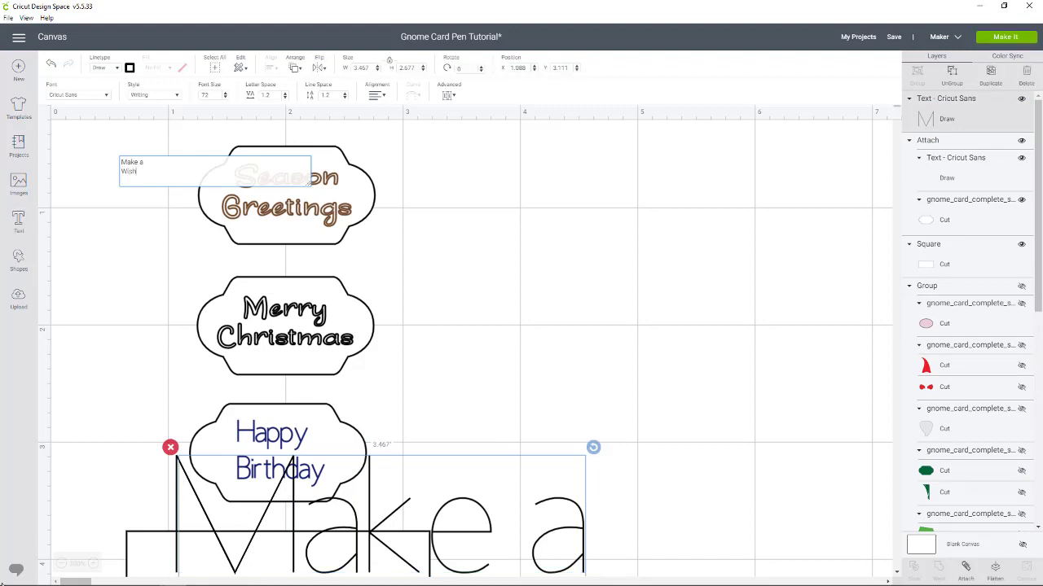
# Move the Merry Christmas, Season Greetings and Happy Birthday labels off to the right.
pyautogui.click(64, 562)
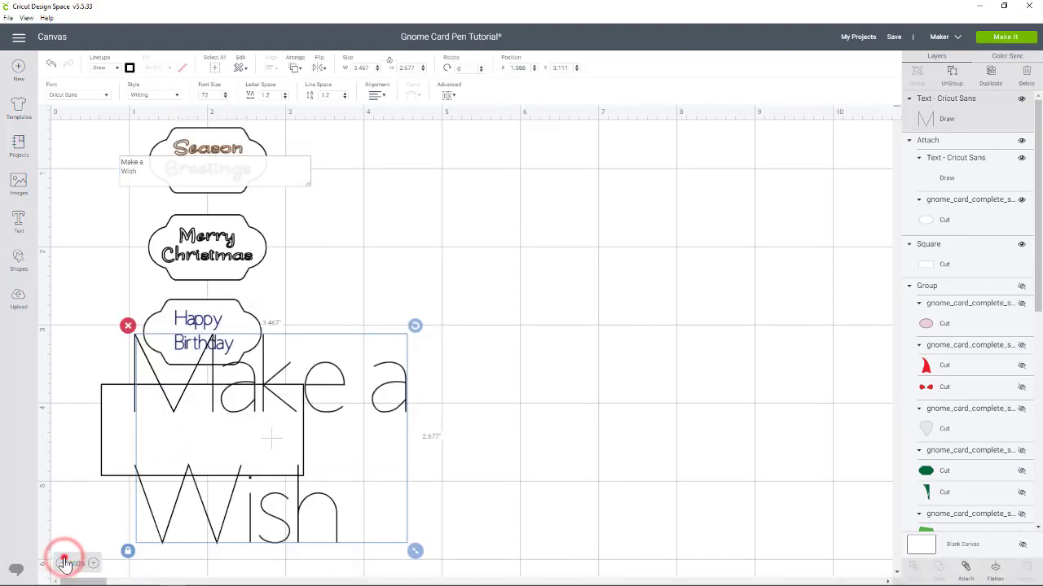
pyautogui.click(64, 562)
pyautogui.click(109, 169)
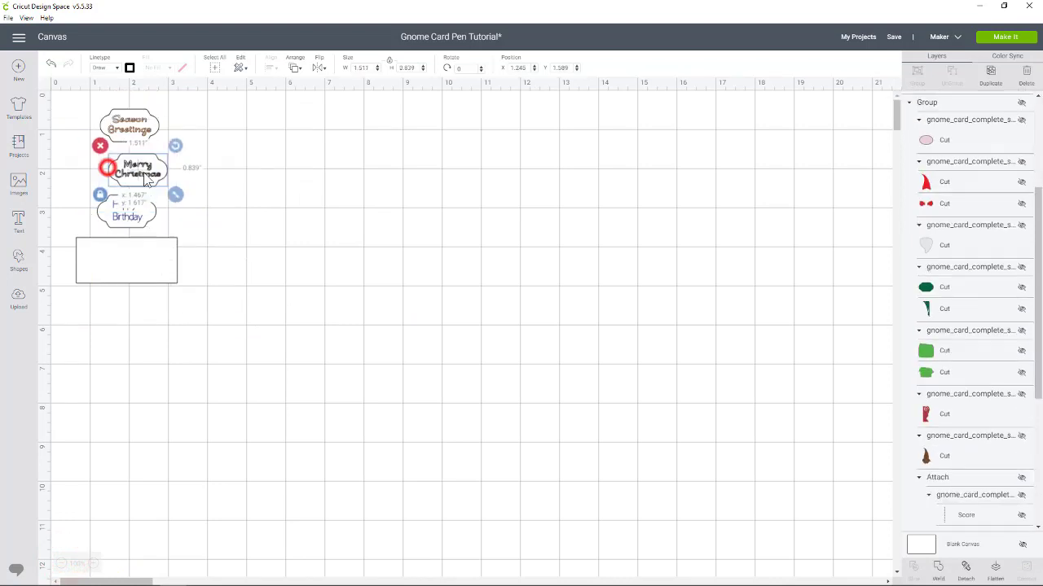
pyautogui.moveTo(146, 181); pyautogui.dragTo(588, 215)
pyautogui.moveTo(140, 126); pyautogui.dragTo(467, 181)
pyautogui.moveTo(144, 204); pyautogui.dragTo(447, 145)
# Shrink the Make a Wish text to about 1.085" × 0.838" and place it inside the rectangle.
pyautogui.click(134, 303)
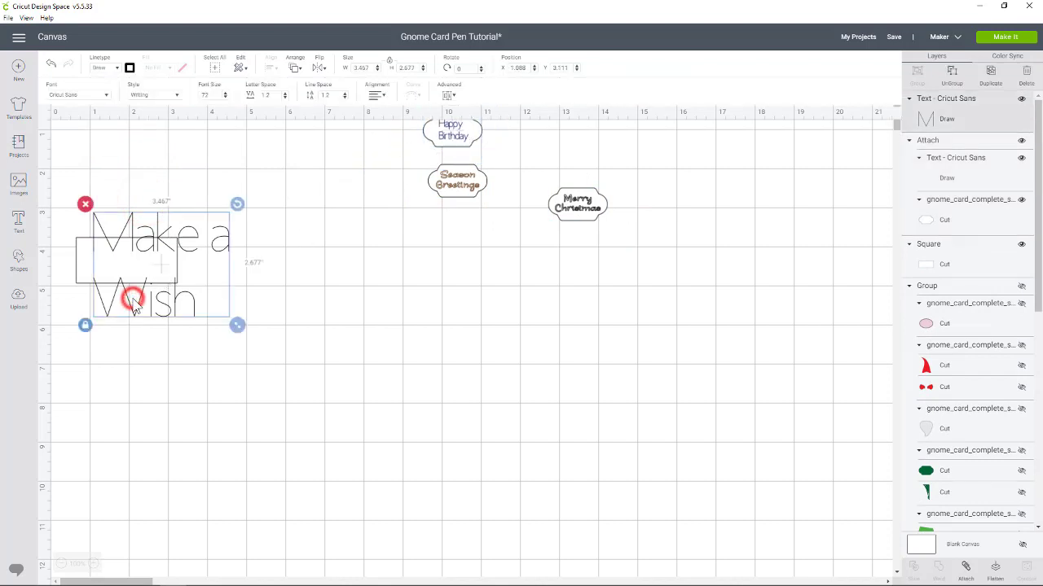
pyautogui.moveTo(134, 303); pyautogui.dragTo(134, 306)
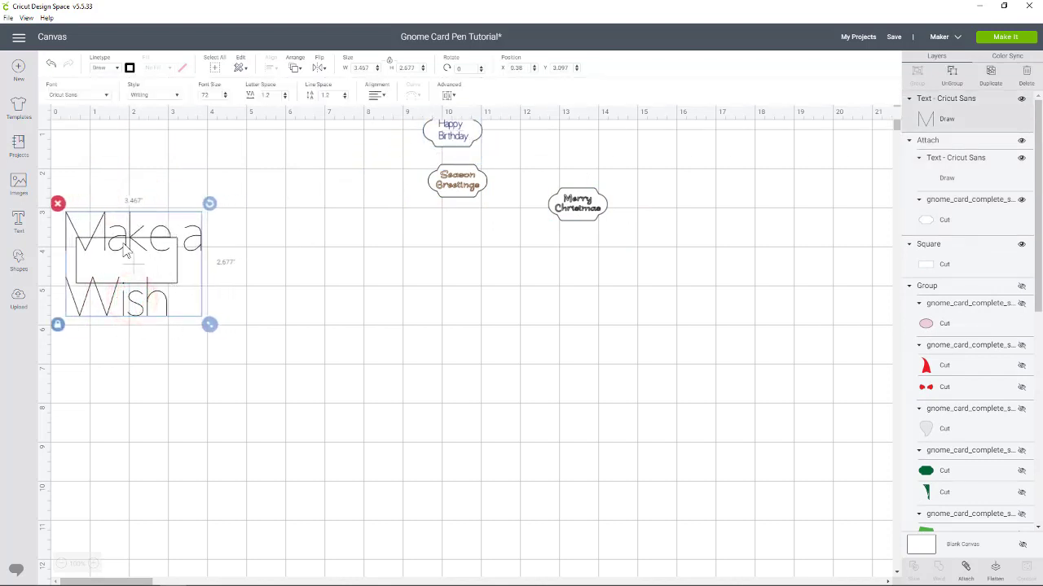
pyautogui.click(93, 563)
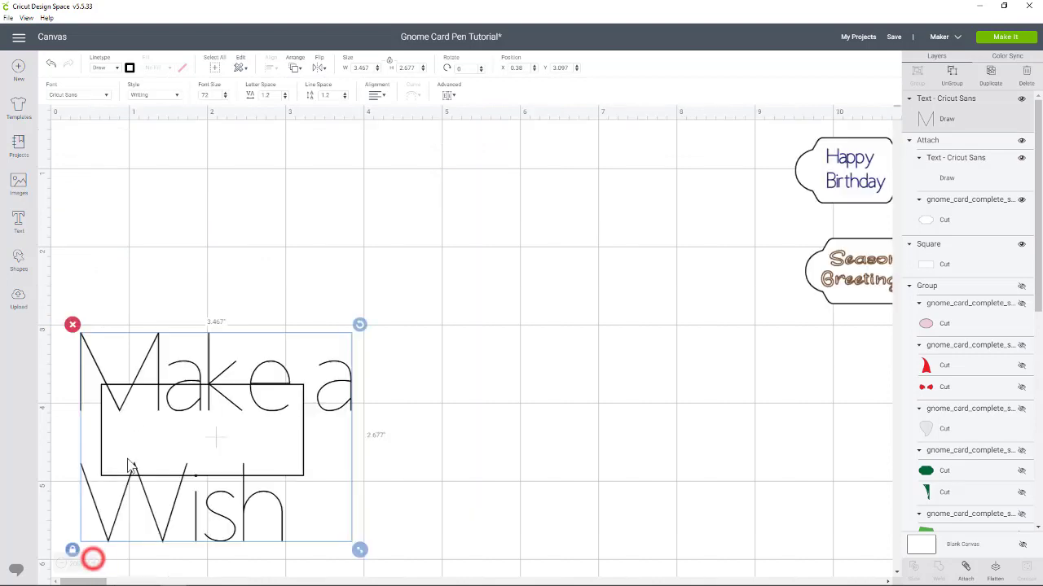
pyautogui.click(290, 441)
pyautogui.moveTo(290, 441); pyautogui.dragTo(284, 204)
pyautogui.moveTo(273, 374); pyautogui.dragTo(296, 157)
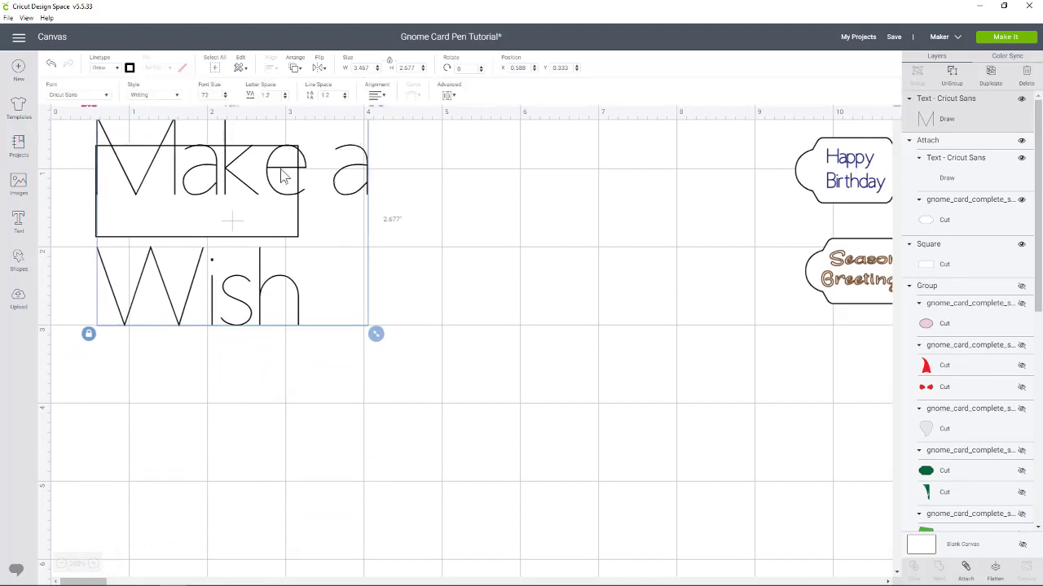
pyautogui.moveTo(374, 333); pyautogui.dragTo(188, 148)
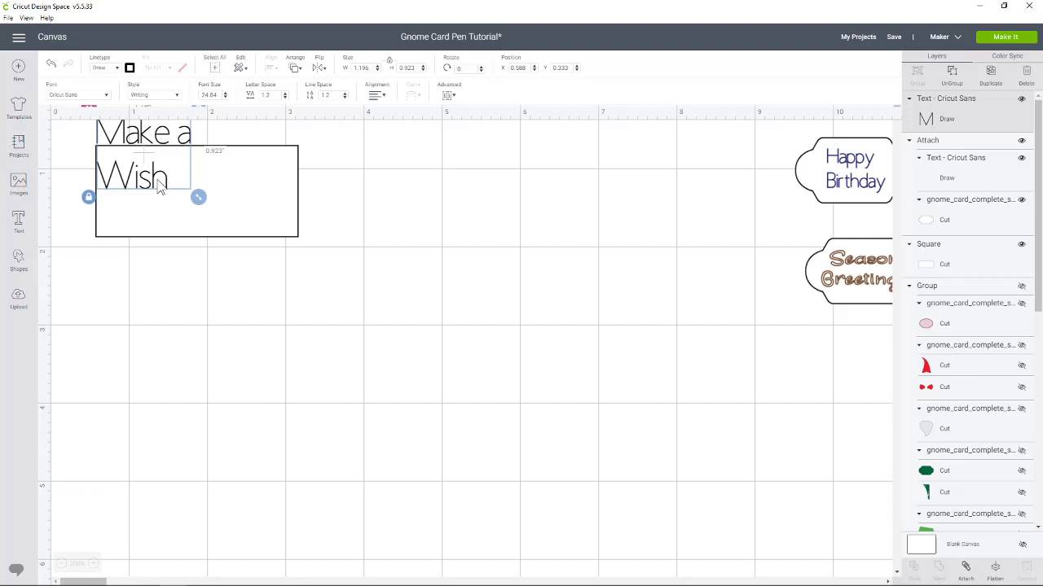
pyautogui.moveTo(157, 180); pyautogui.dragTo(253, 219)
# Shrink Make a Wish slightly, center-align its two lines and bring up the font list.
pyautogui.click(243, 208)
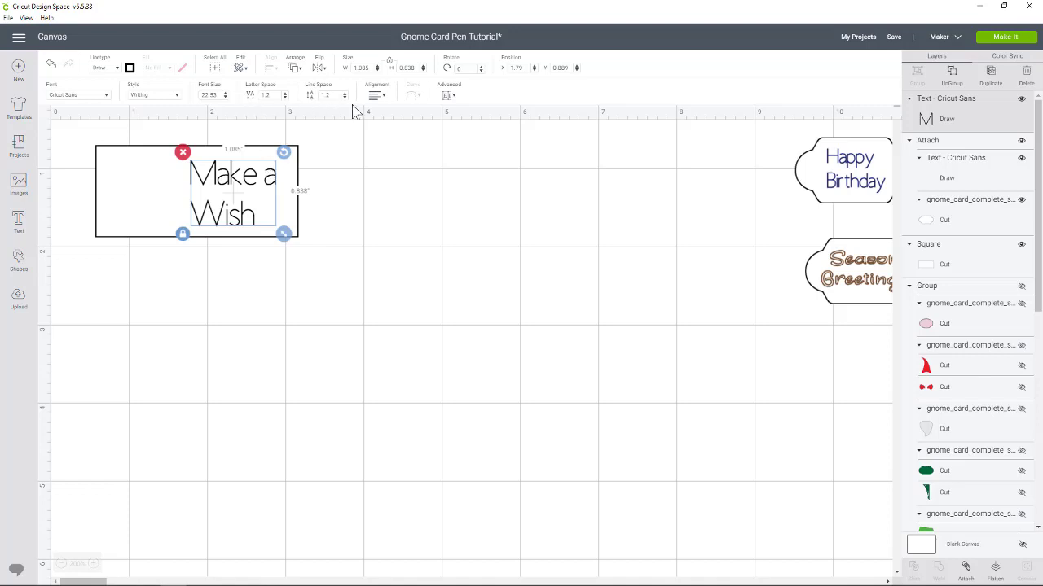
pyautogui.click(377, 96)
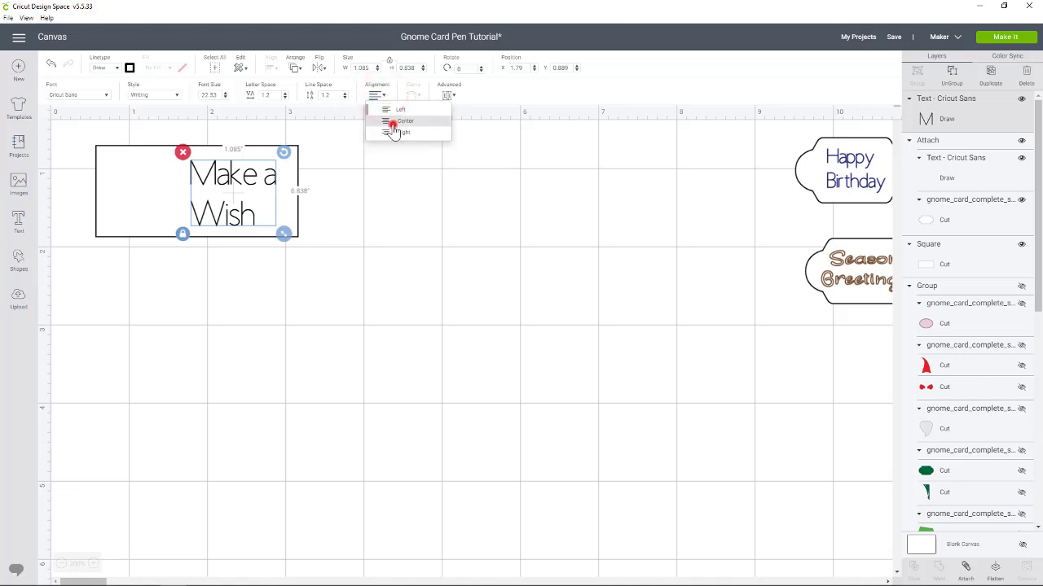
pyautogui.click(393, 128)
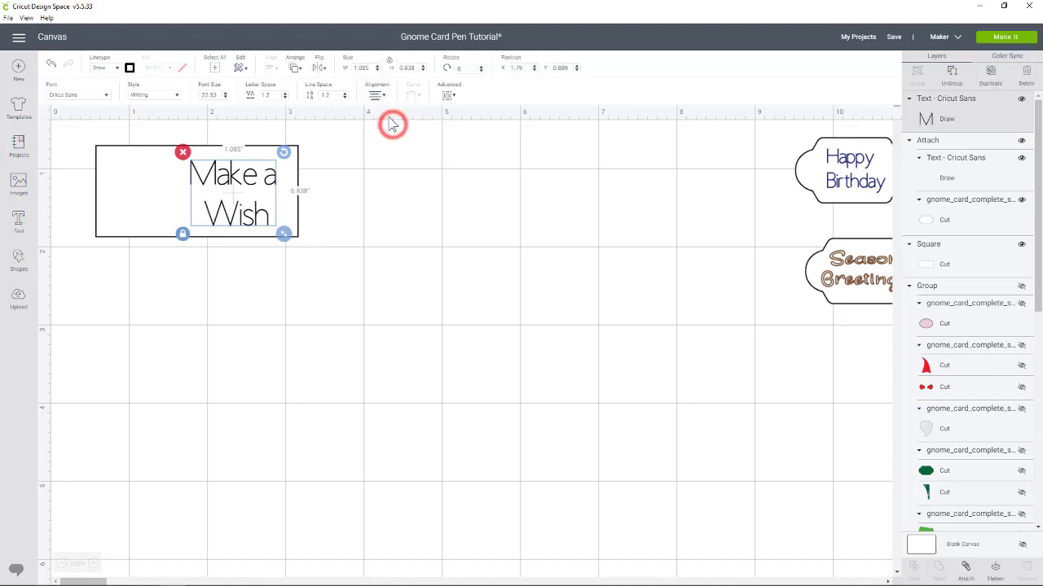
pyautogui.click(90, 97)
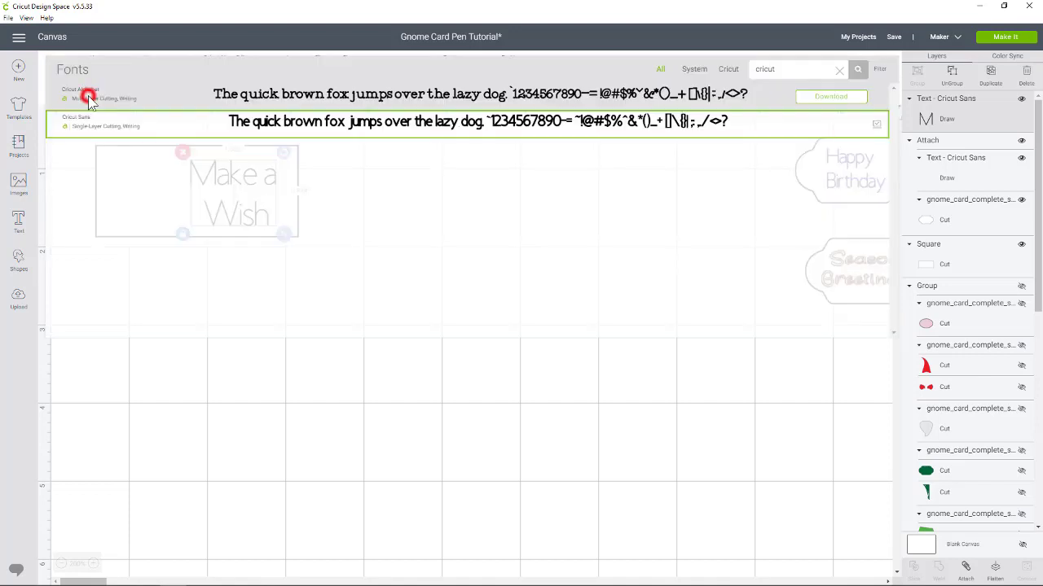
# Clear the font filters and search, then apply Alphalicious to the Make a Wish text.
pyautogui.click(732, 72)
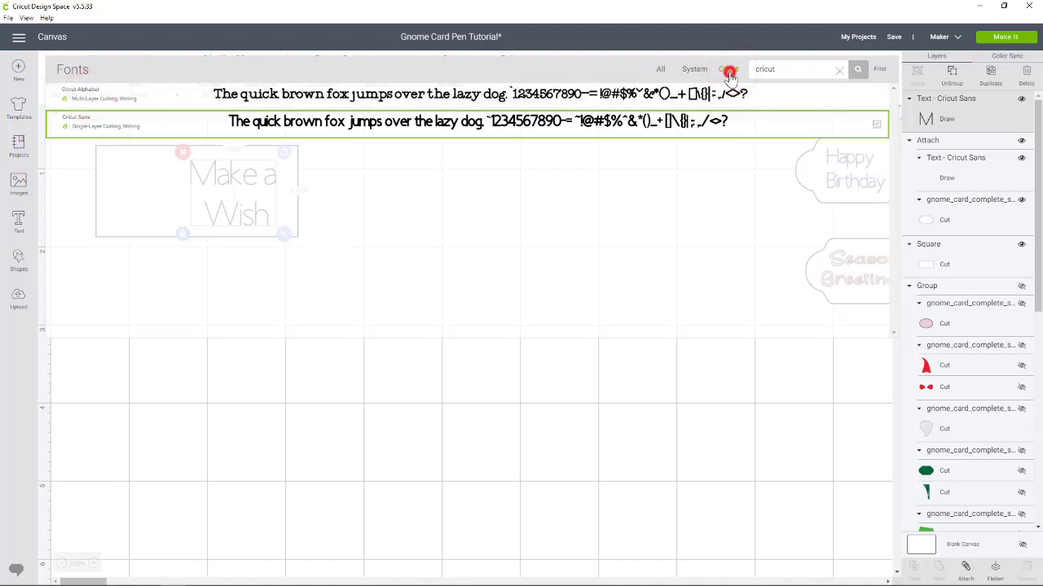
pyautogui.click(878, 70)
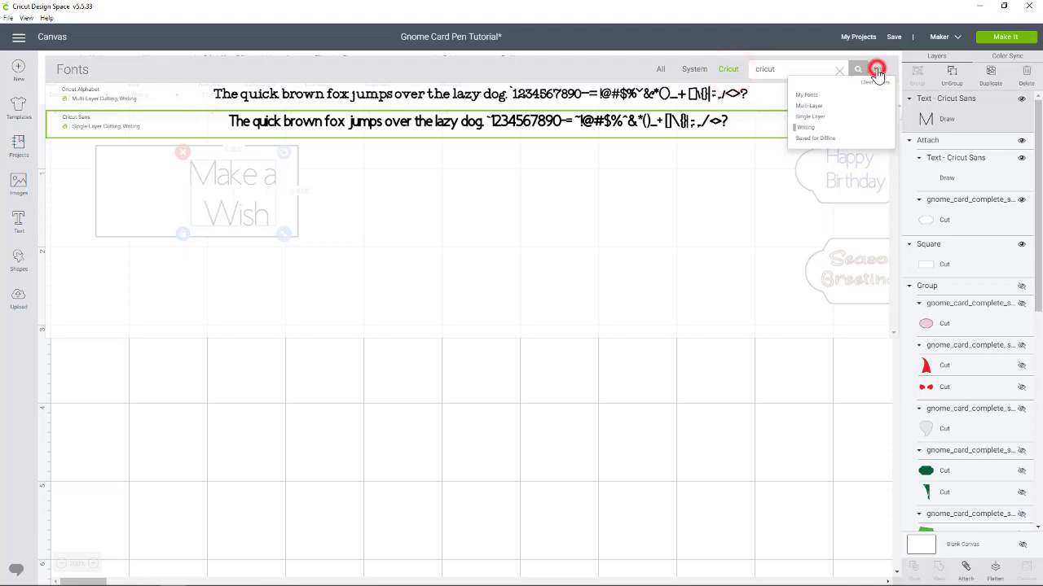
pyautogui.click(804, 130)
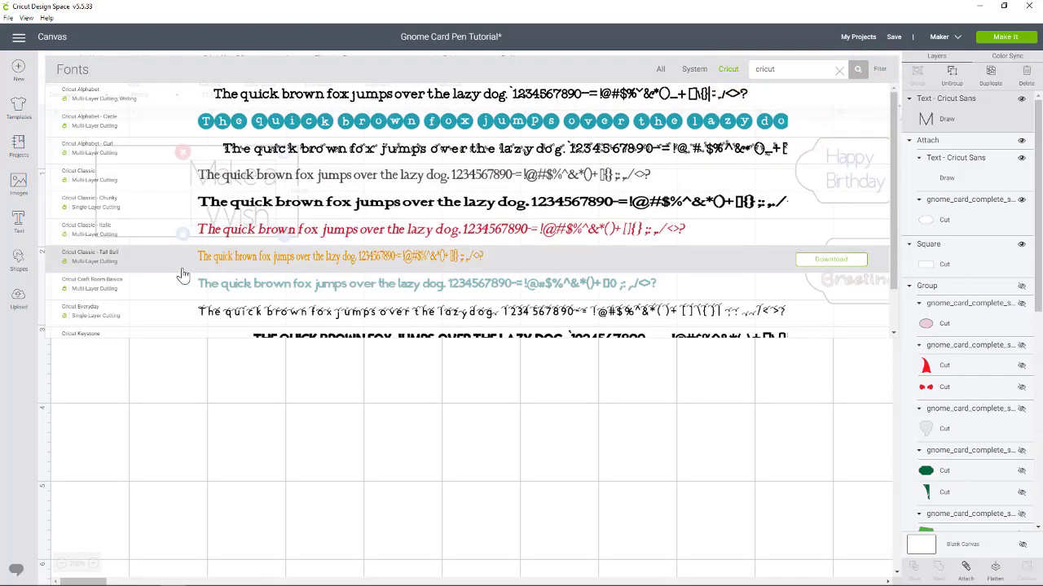
pyautogui.scroll(-2, 77, 233)
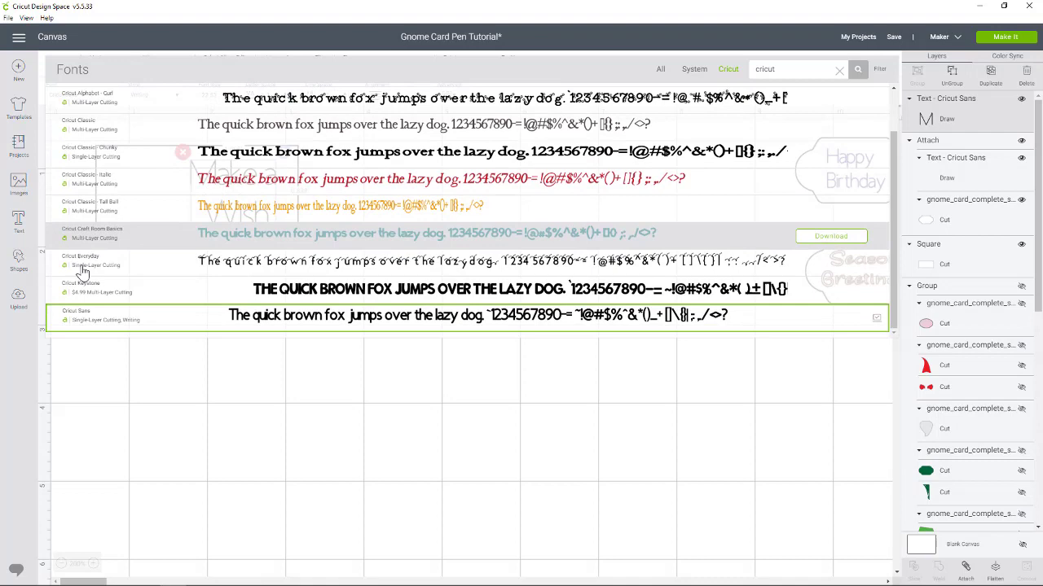
pyautogui.scroll(2, 90, 268)
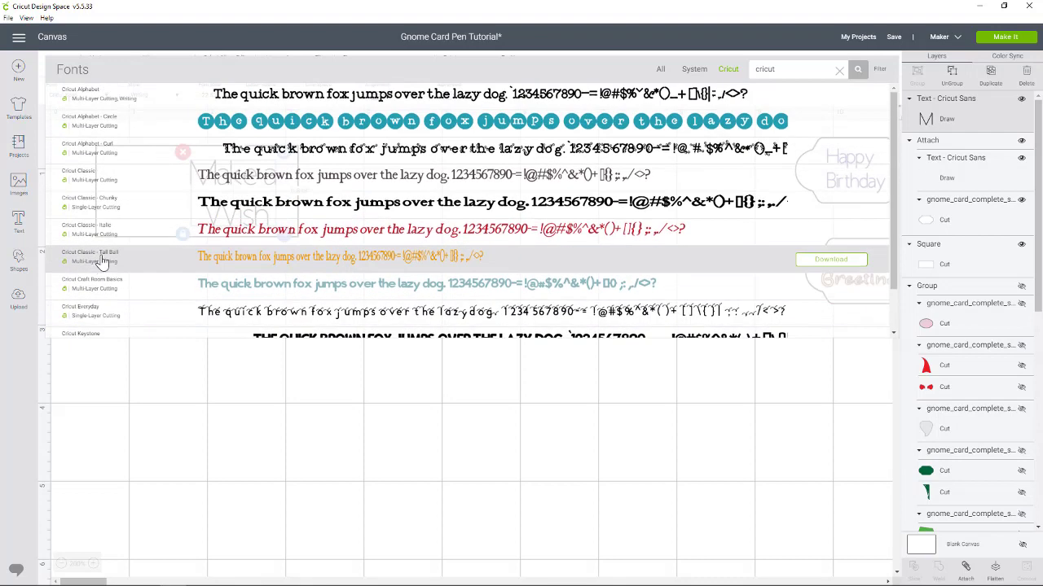
pyautogui.click(729, 72)
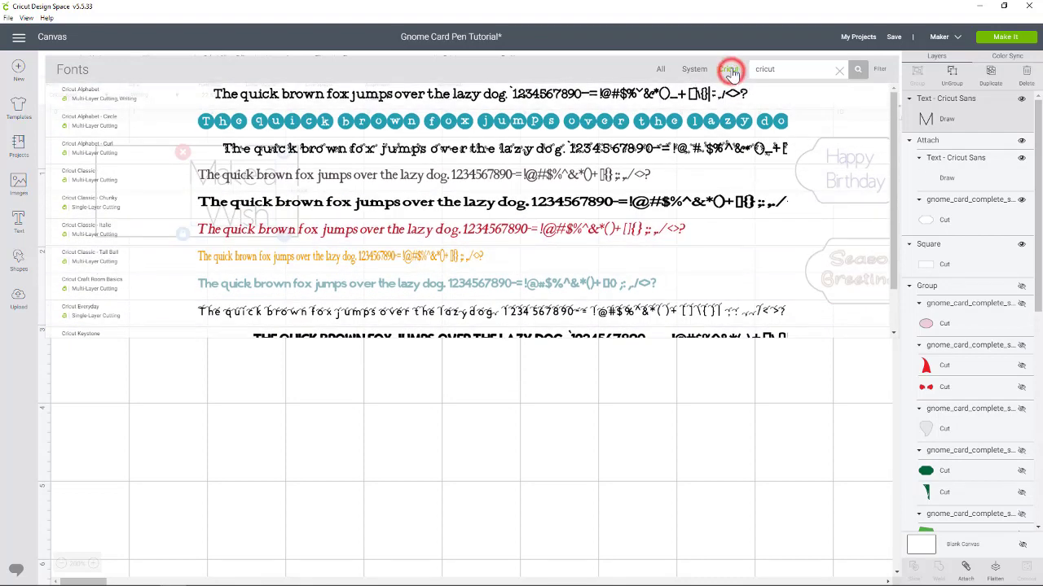
pyautogui.click(839, 70)
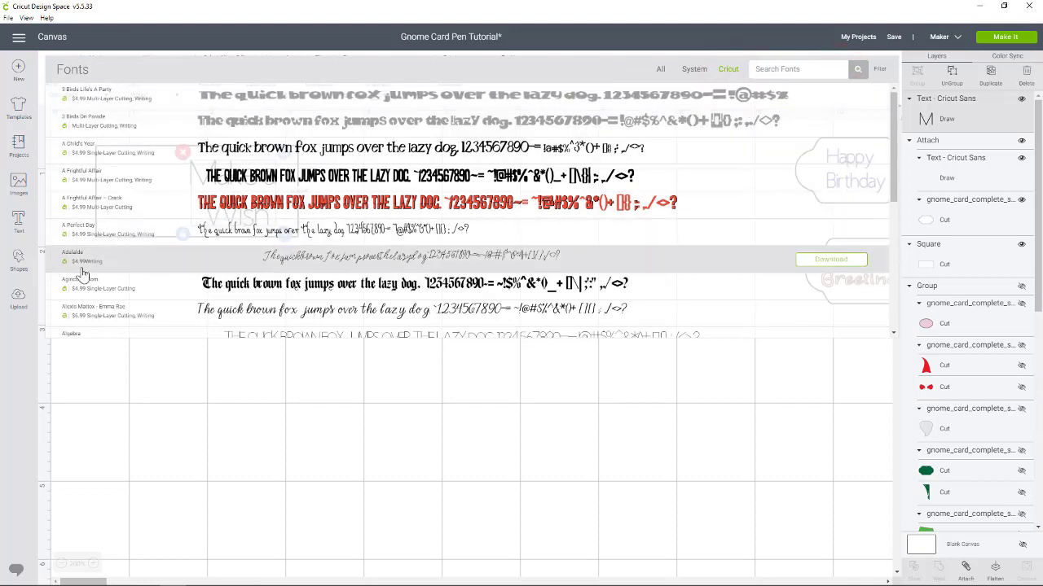
pyautogui.scroll(-5, 82, 273)
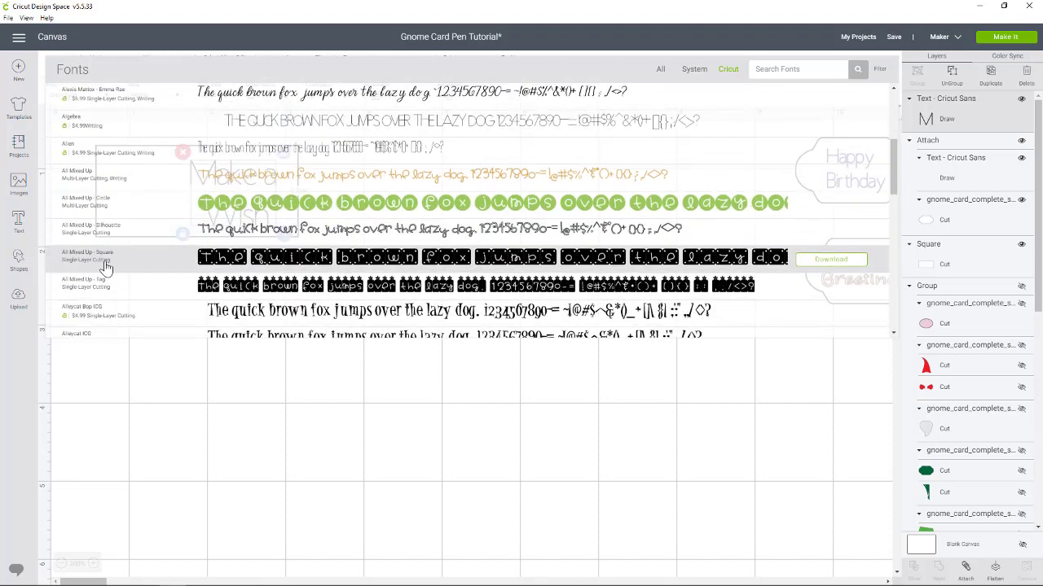
pyautogui.scroll(-2, 114, 262)
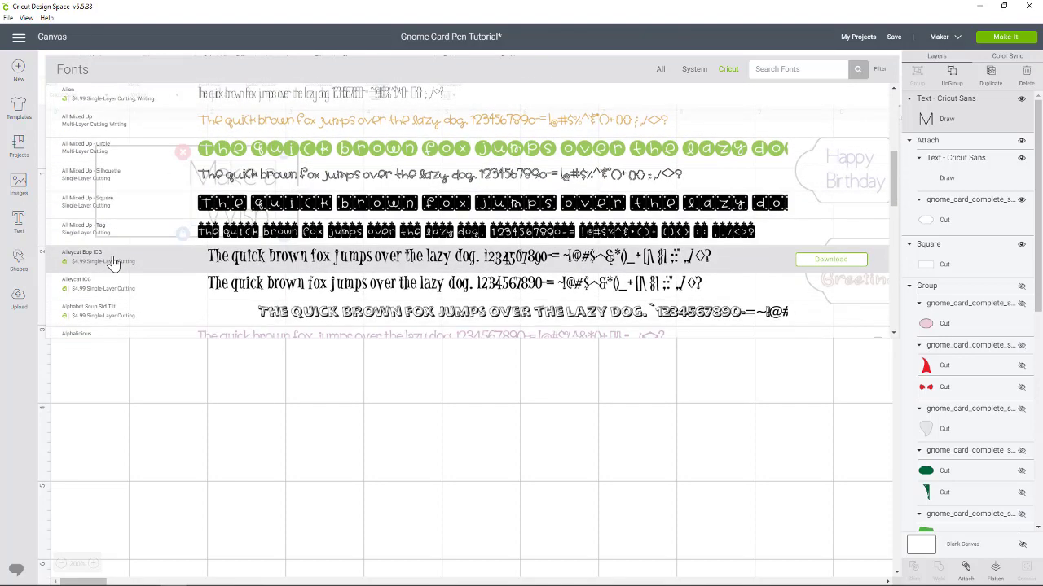
pyautogui.scroll(-4, 114, 262)
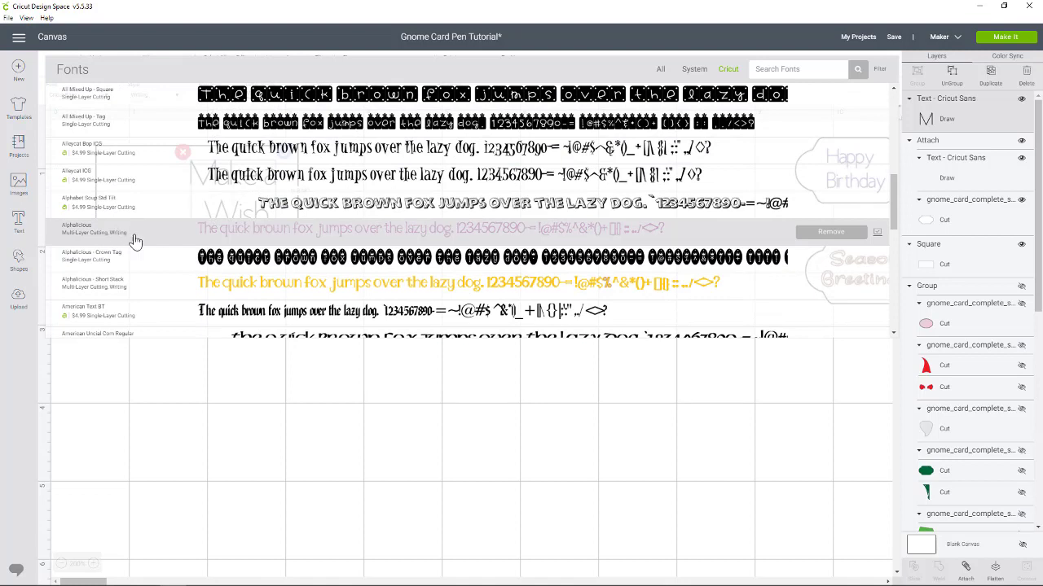
pyautogui.click(132, 235)
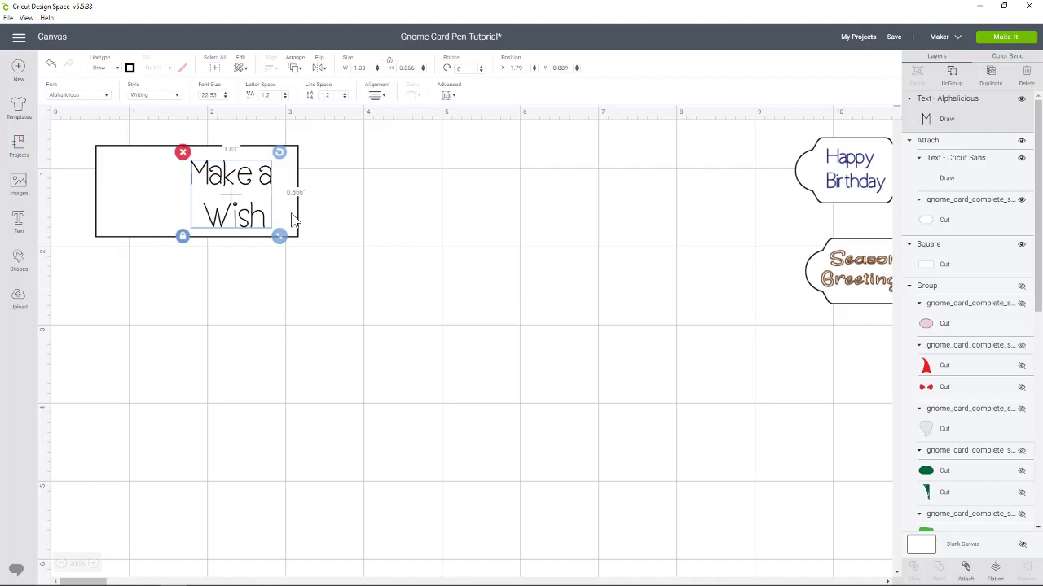
# Reduce Make a Wish line spacing by thirteen steps to about 0.926" × 0.71" and nudge it lower.
pyautogui.moveTo(256, 221); pyautogui.dragTo(171, 213)
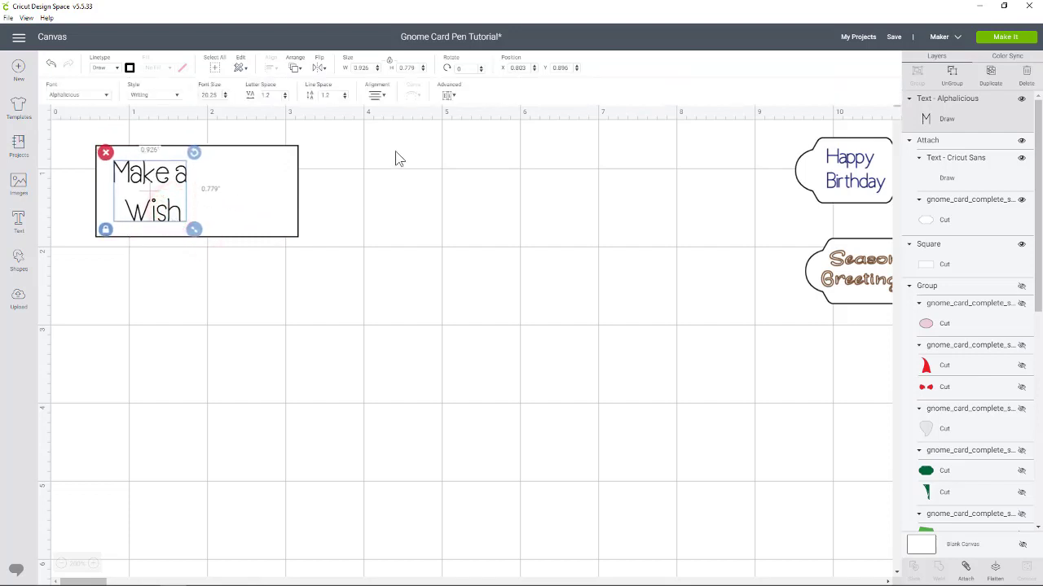
pyautogui.click(345, 99)
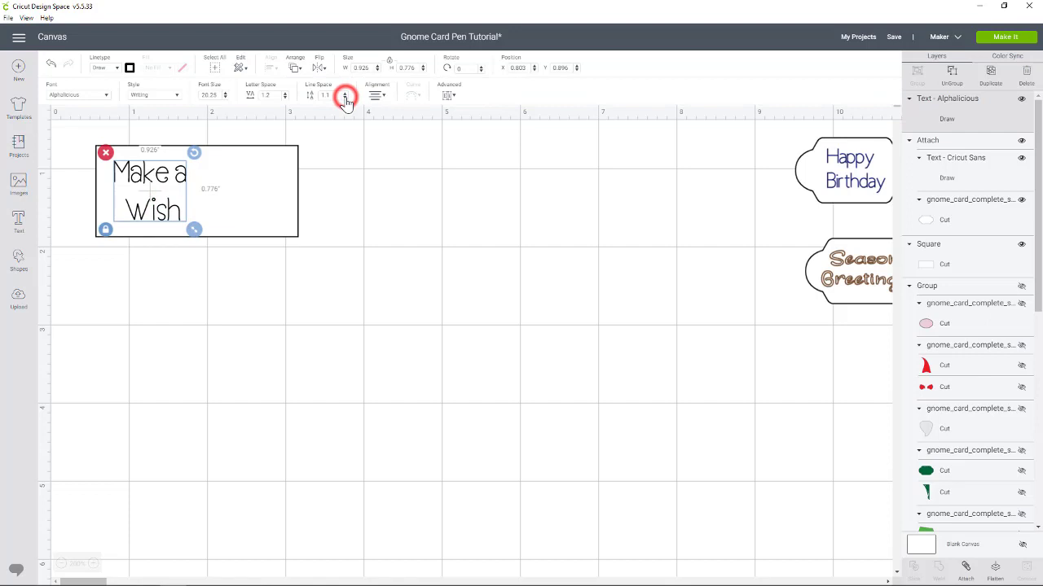
pyautogui.click(345, 99)
pyautogui.click(345, 98)
pyautogui.click(345, 99)
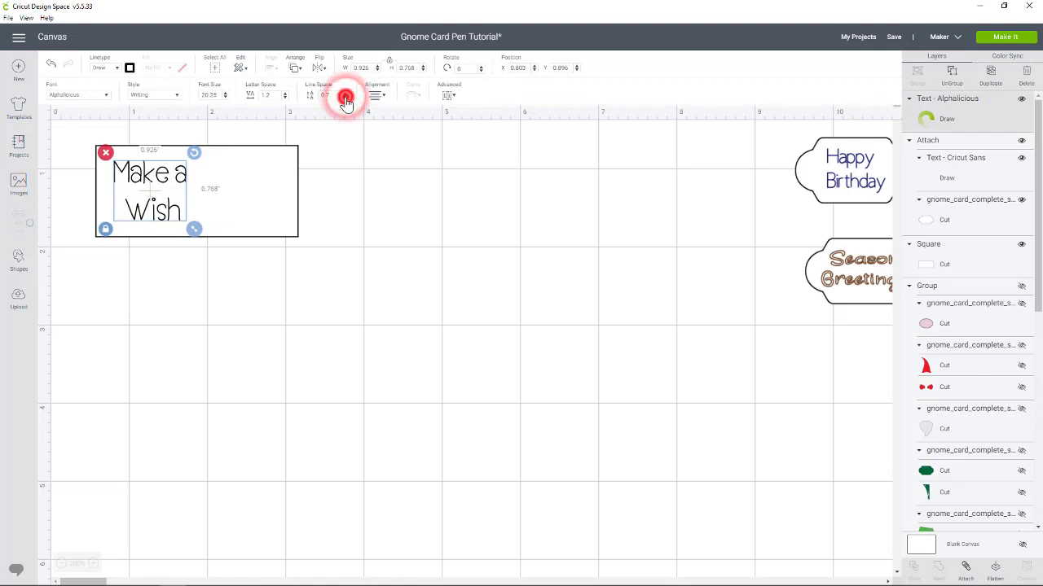
pyautogui.click(345, 98)
pyautogui.click(346, 98)
pyautogui.click(345, 99)
pyautogui.click(345, 99)
pyautogui.click(346, 98)
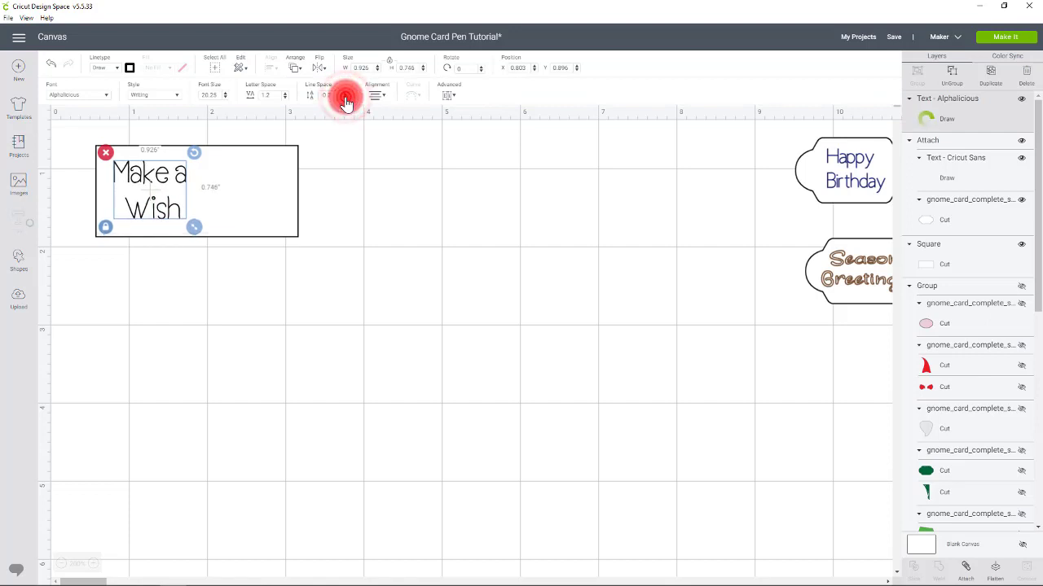
pyautogui.click(345, 98)
pyautogui.click(345, 98)
pyautogui.click(345, 98)
pyautogui.click(345, 98)
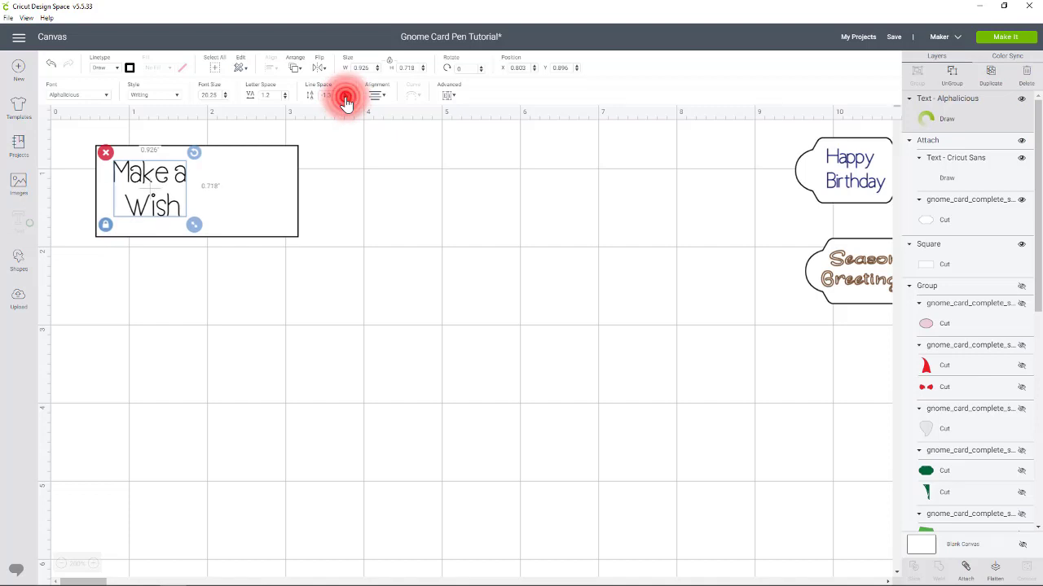
pyautogui.click(345, 98)
pyautogui.moveTo(163, 179); pyautogui.dragTo(170, 185)
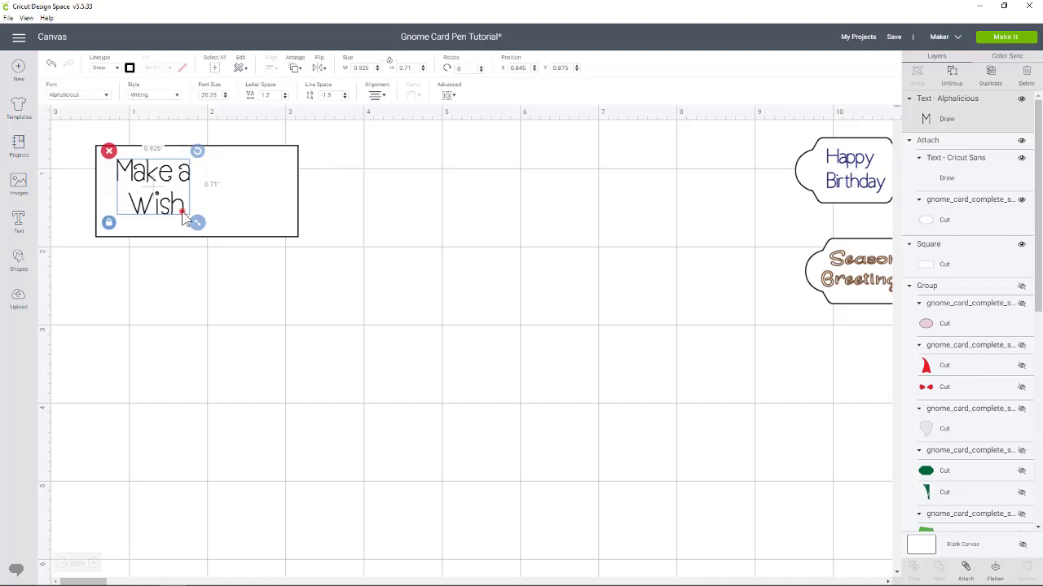
pyautogui.moveTo(183, 218); pyautogui.dragTo(188, 226)
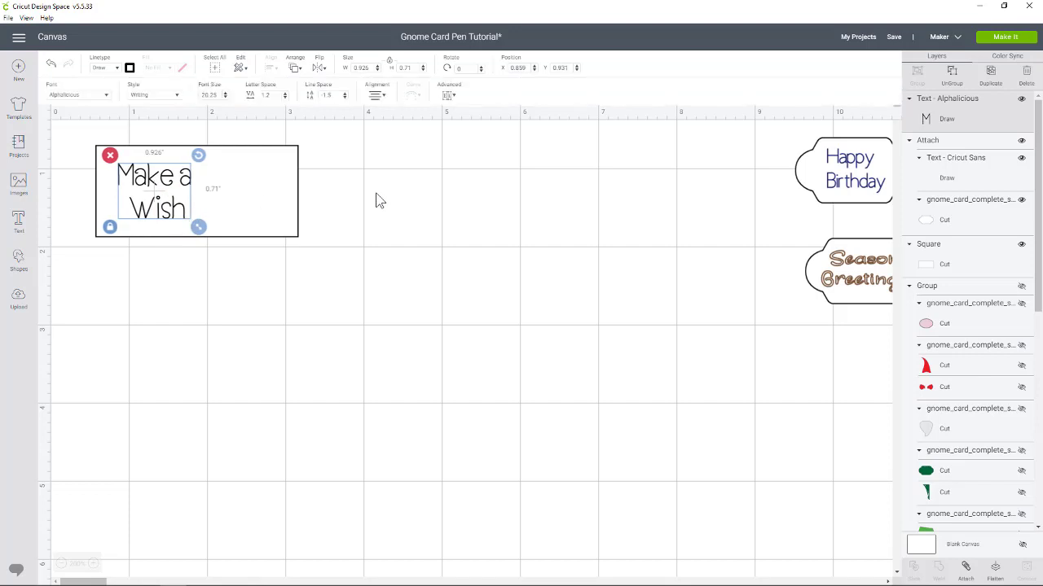
# Fill the card rectangle light blue, reselect the text and bring up the Images library.
pyautogui.click(252, 163)
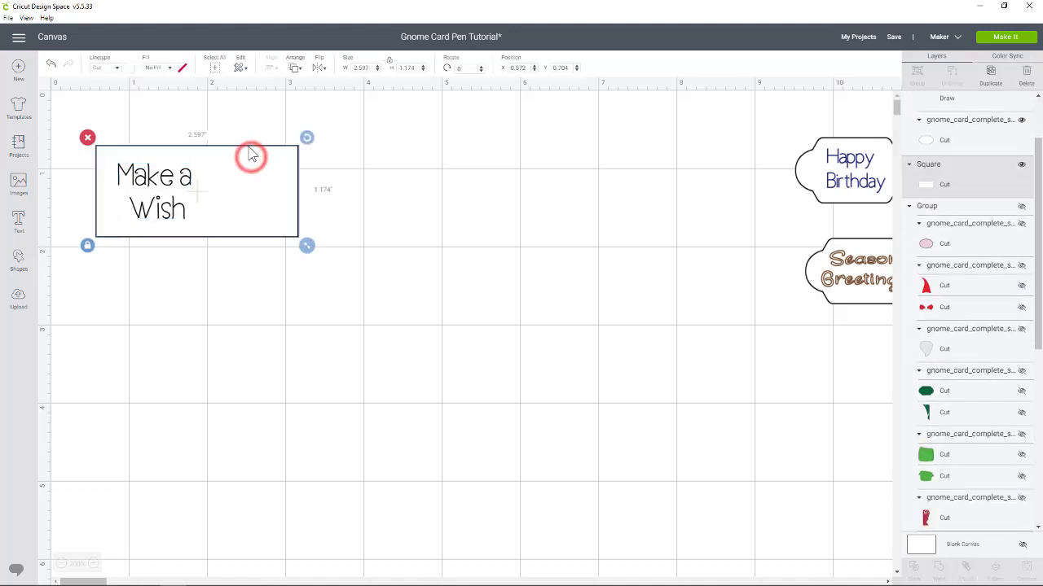
pyautogui.click(130, 69)
pyautogui.click(183, 138)
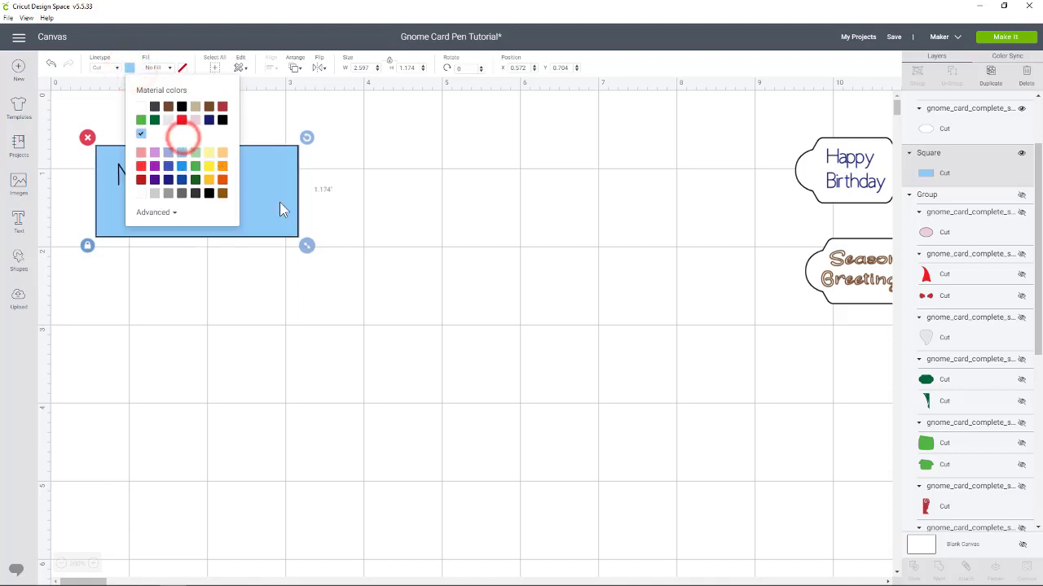
pyautogui.click(392, 219)
pyautogui.click(168, 206)
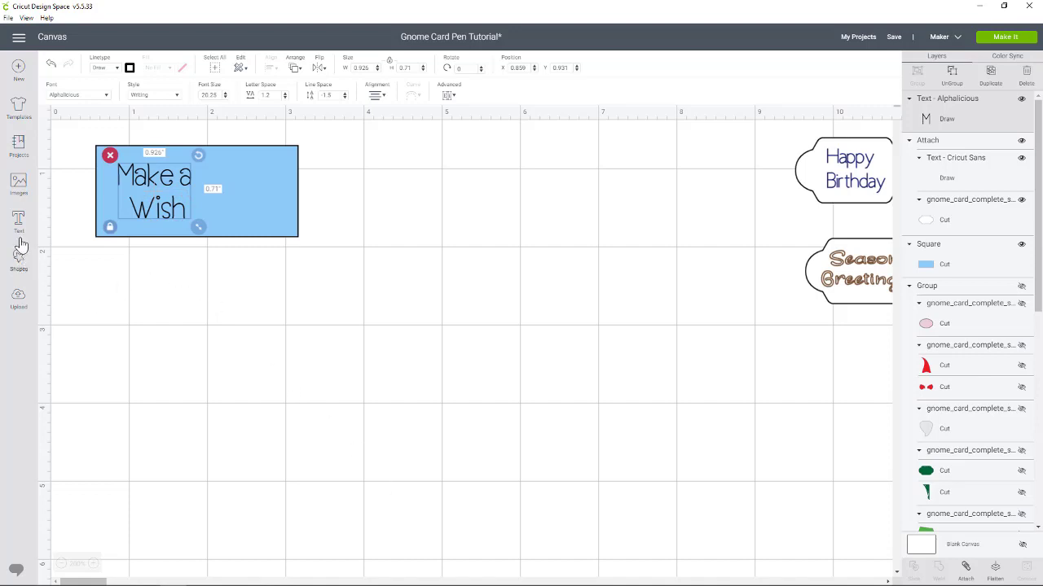
pyautogui.click(18, 183)
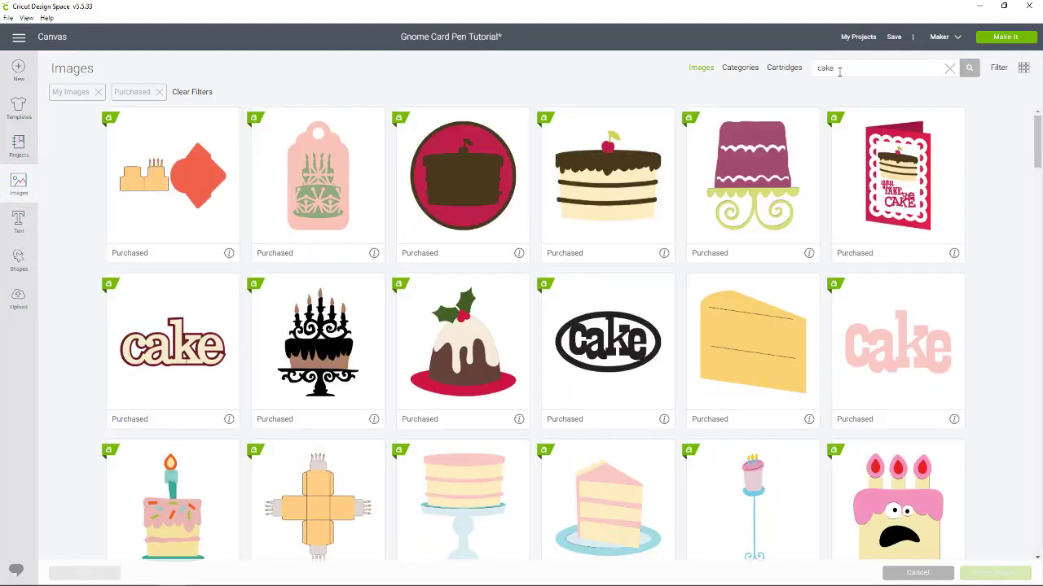
# Search the images for 'cake' and pick the Layer Birthday Cake image.
pyautogui.click(839, 68)
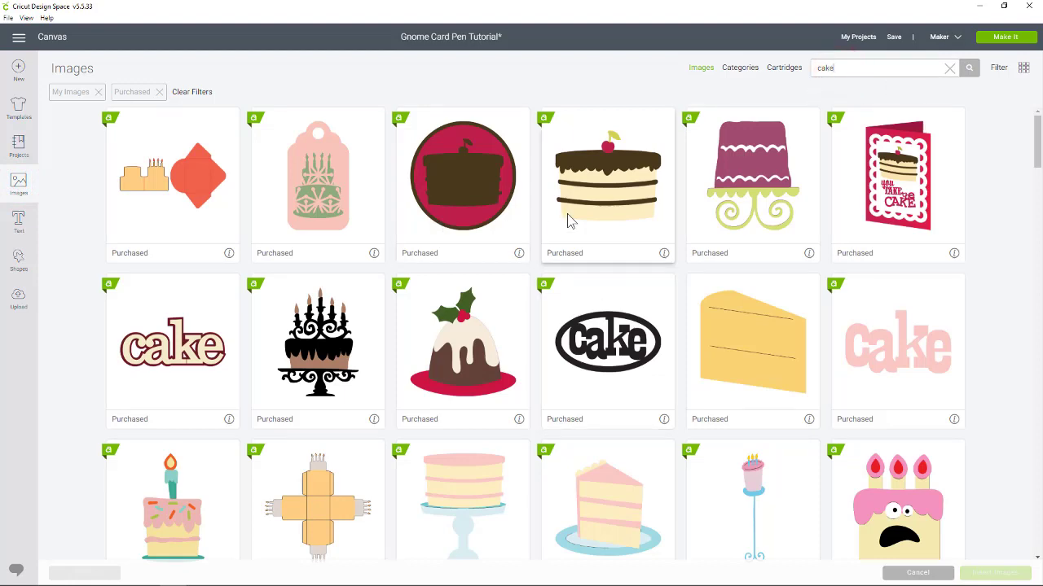
pyautogui.scroll(-5, 566, 220)
pyautogui.scroll(-3, 563, 261)
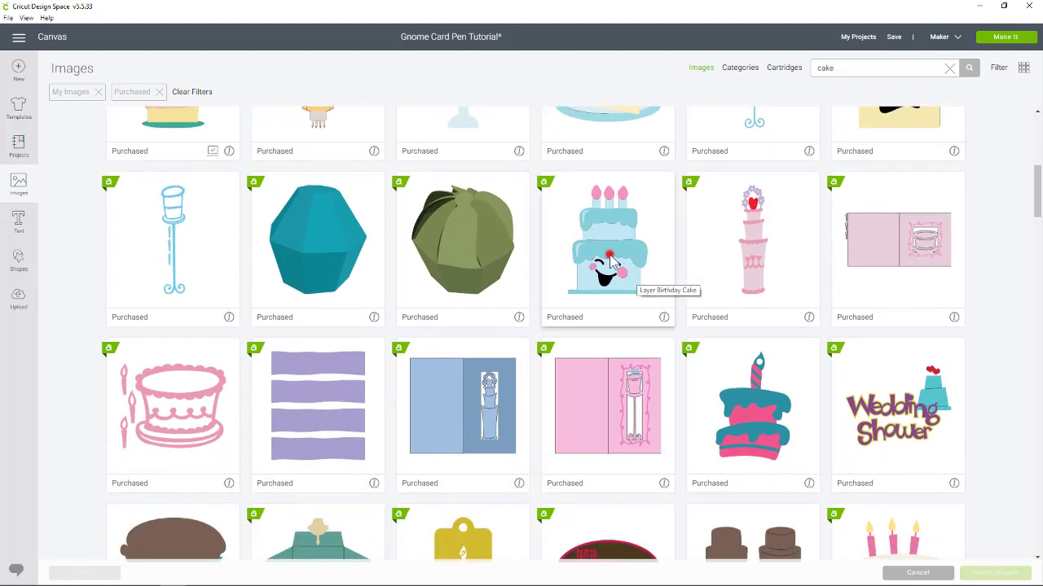
pyautogui.click(612, 260)
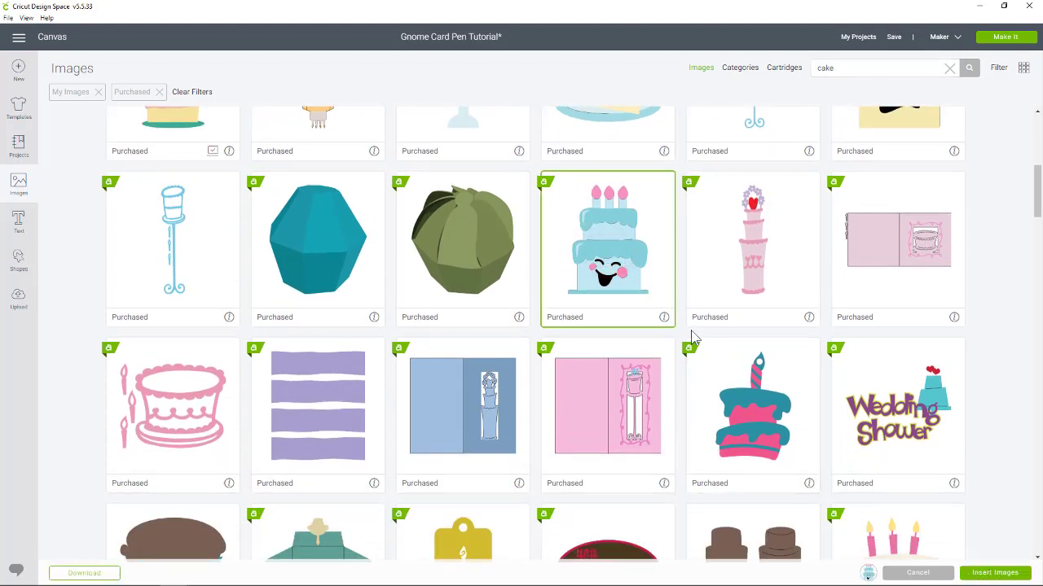
pyautogui.click(664, 318)
pyautogui.click(664, 318)
# Insert the Layer Birthday Cake, shrink it to about 0.77 x 1.02 in, and set it beside the card.
pyautogui.click(995, 572)
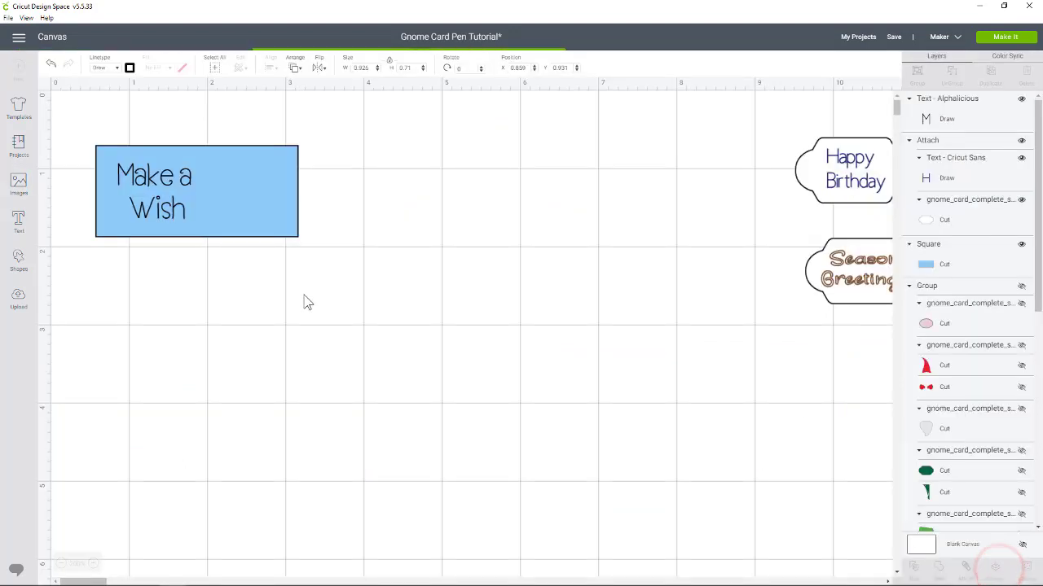
pyautogui.moveTo(322, 420); pyautogui.dragTo(247, 226)
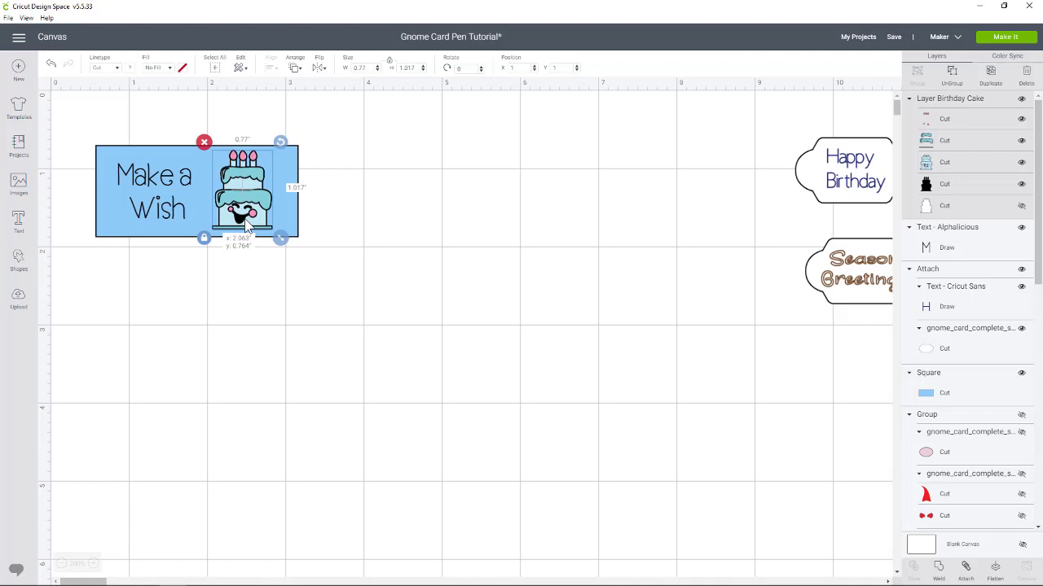
pyautogui.moveTo(247, 226); pyautogui.dragTo(453, 228)
pyautogui.moveTo(350, 277); pyautogui.dragTo(92, 140)
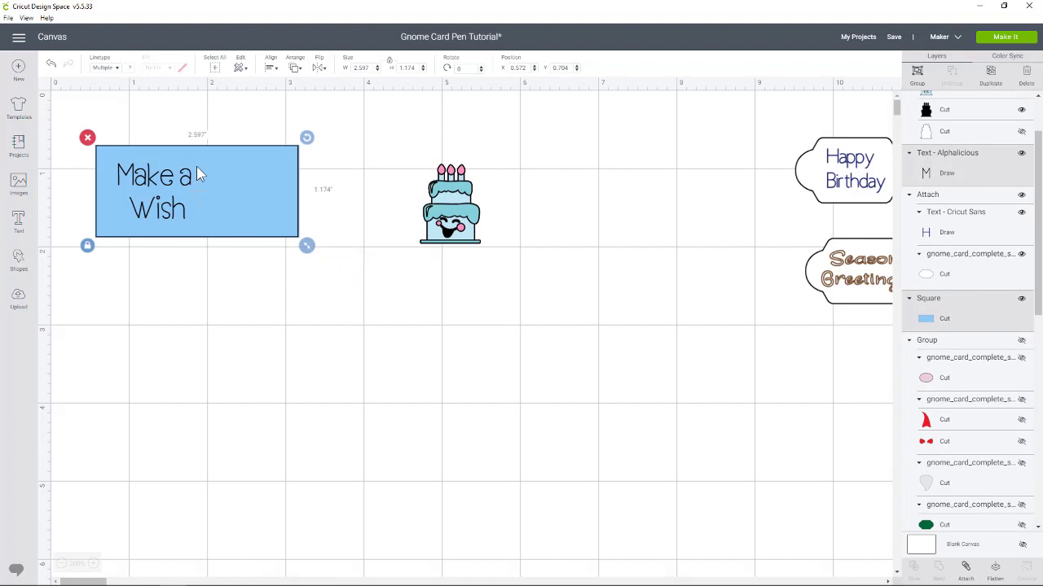
pyautogui.click(445, 225)
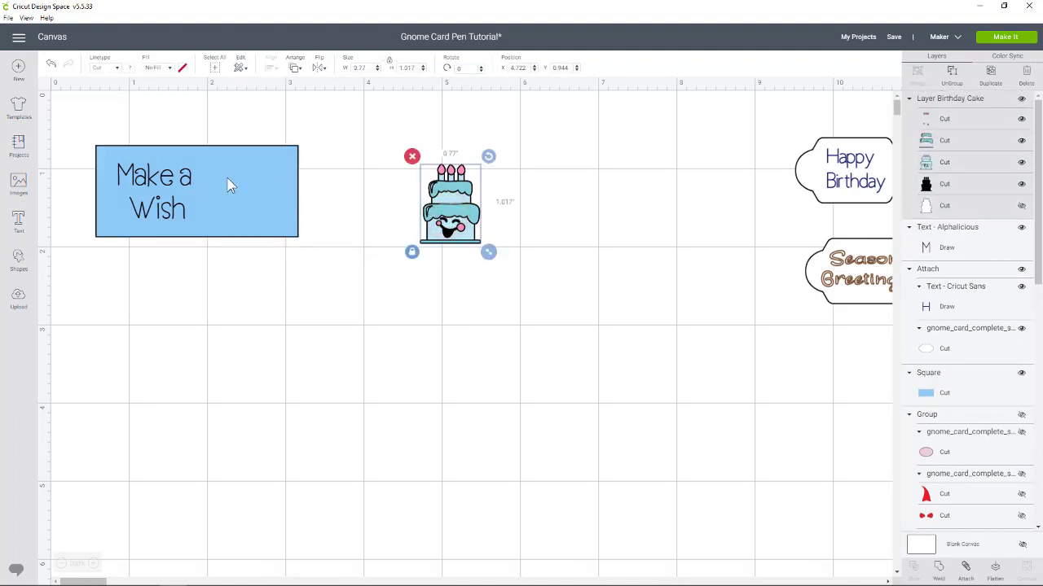
pyautogui.moveTo(321, 261); pyautogui.dragTo(86, 111)
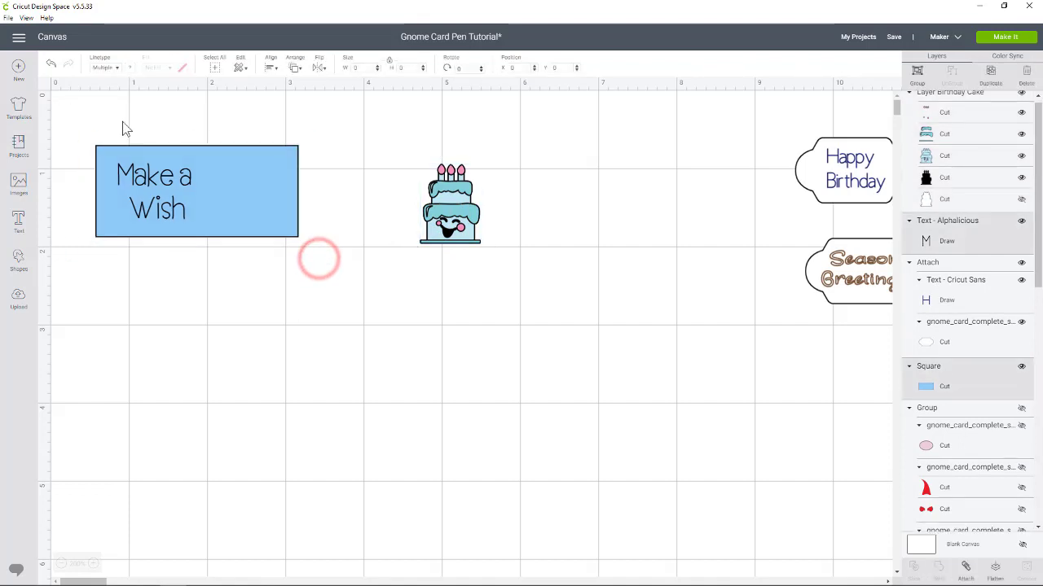
pyautogui.moveTo(444, 210); pyautogui.dragTo(348, 208)
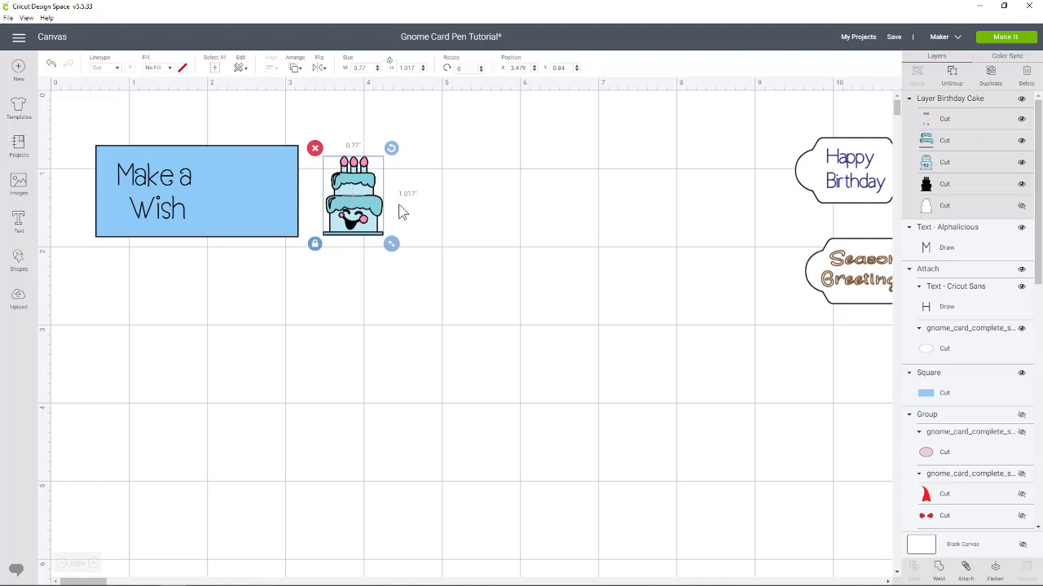
# UnGroup the Layer Birthday Cake into five separate layers and select a cake layer.
pyautogui.rightClick(354, 201)
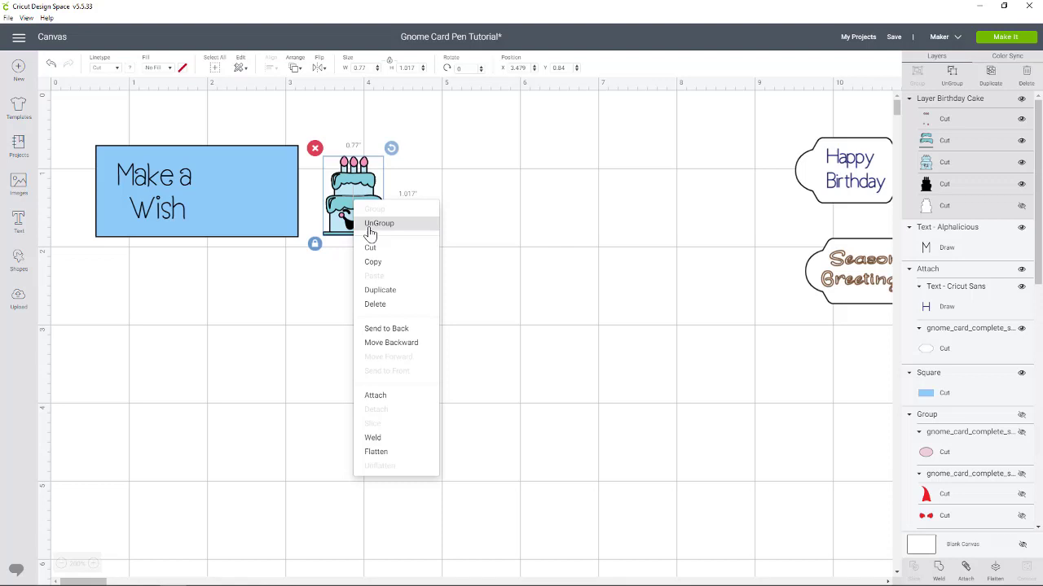
pyautogui.click(379, 223)
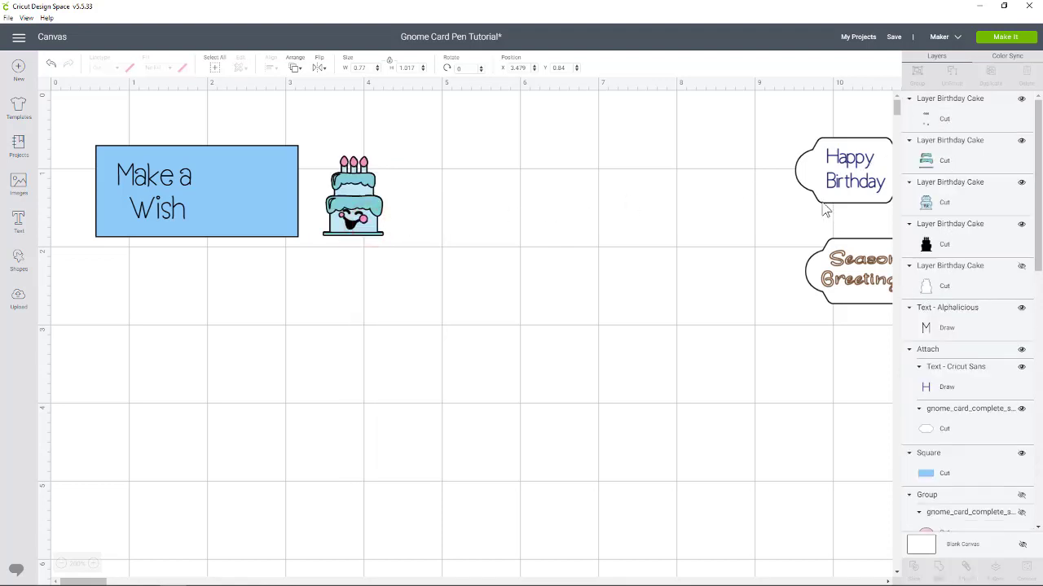
pyautogui.click(356, 171)
pyautogui.click(944, 163)
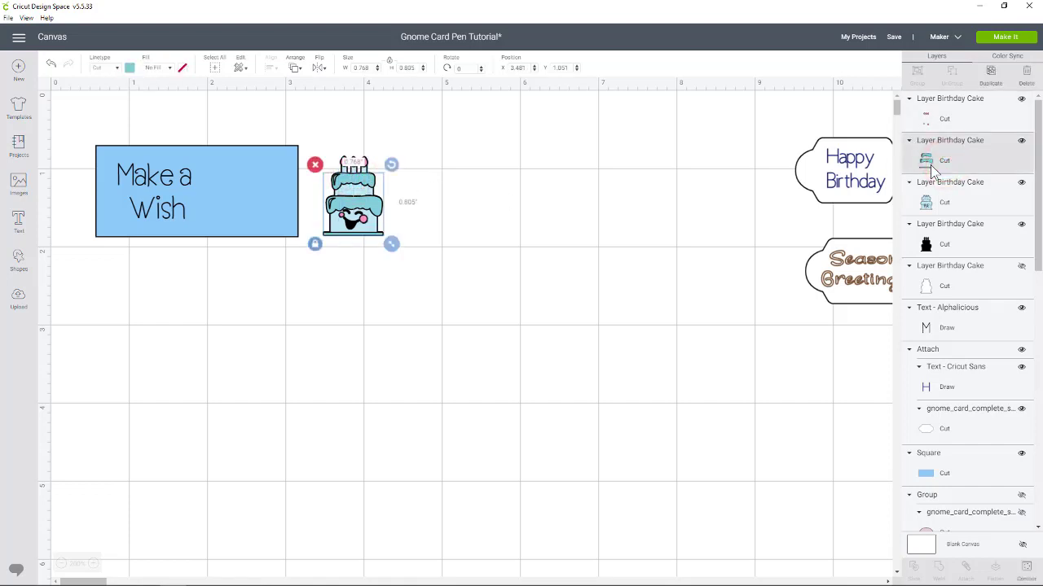
# Switch two cake layers, including the candle-topped one, to Draw linetype.
pyautogui.click(118, 70)
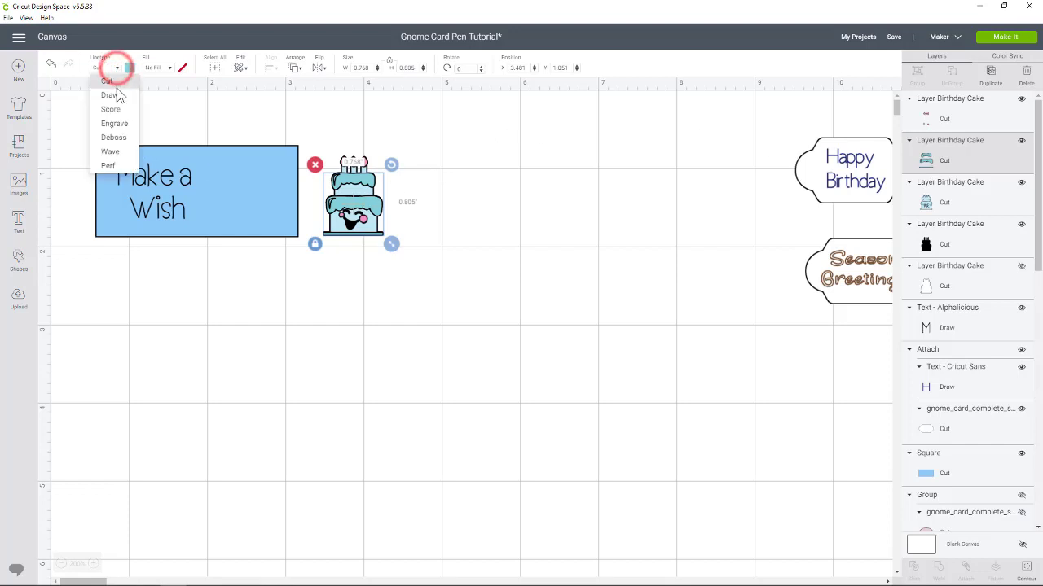
pyautogui.click(112, 94)
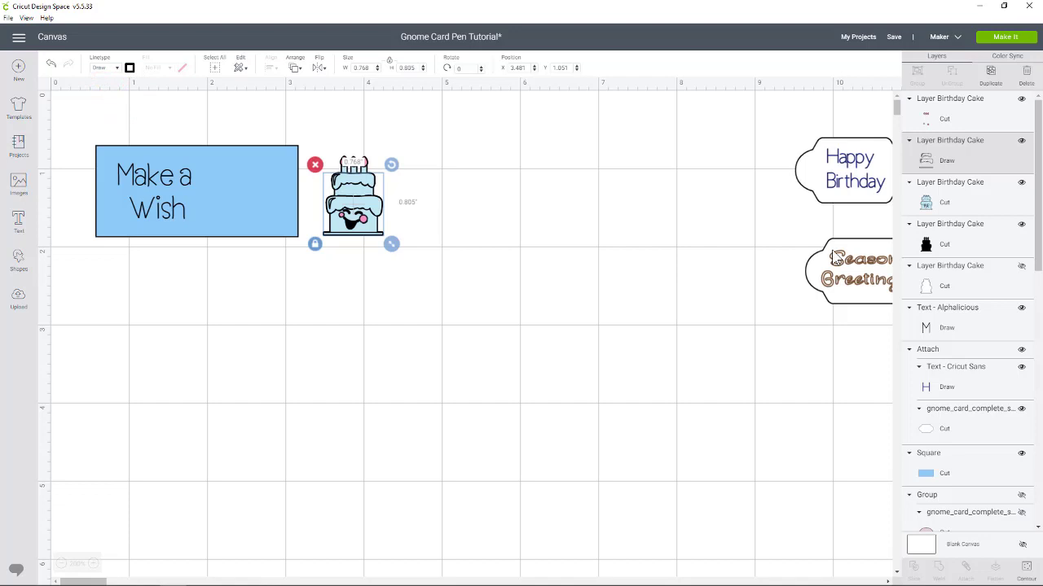
pyautogui.click(941, 203)
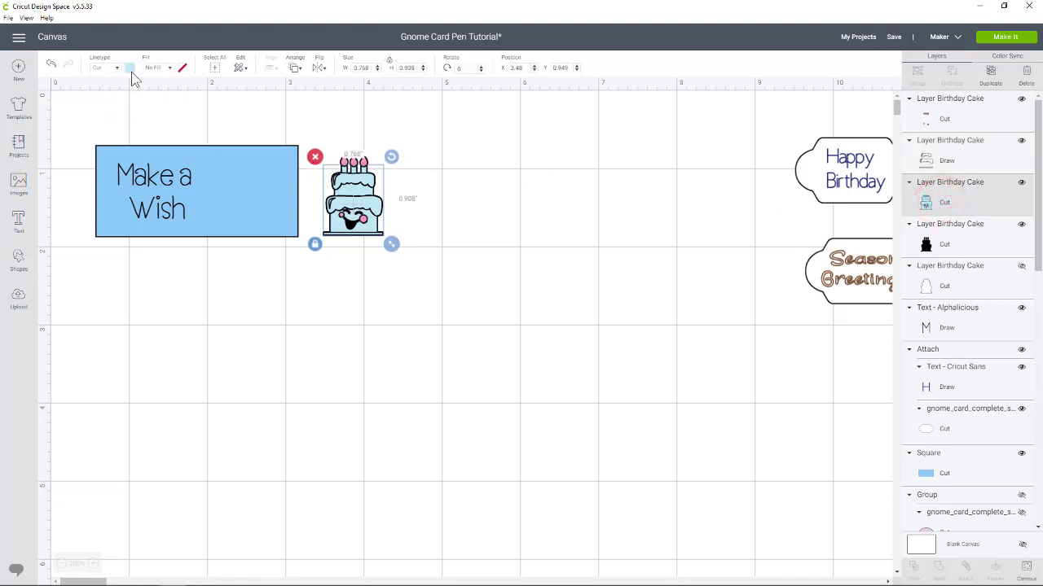
pyautogui.click(112, 72)
pyautogui.click(110, 94)
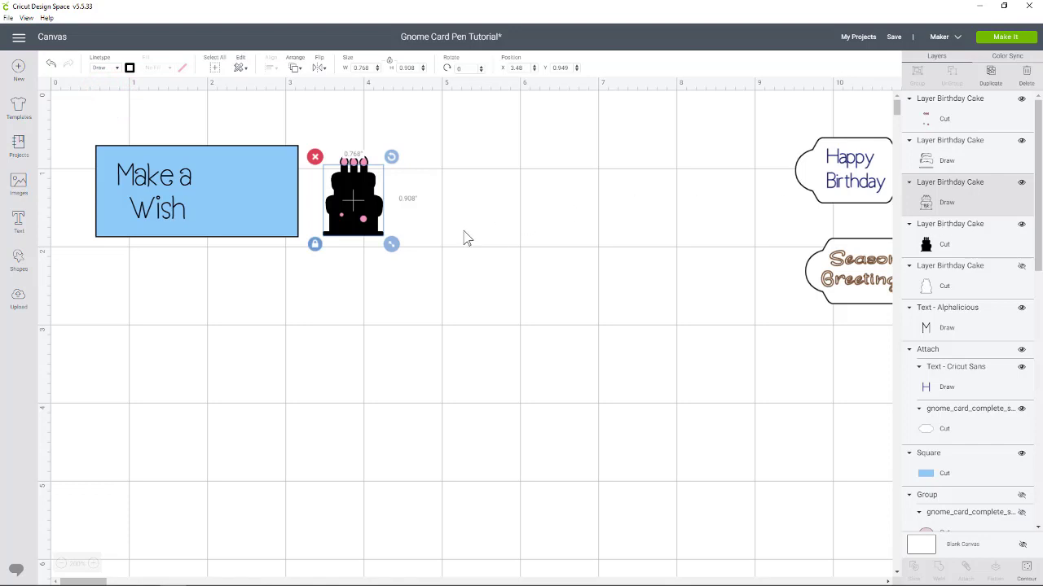
# Hide and delete the cake's black silhouette layer.
pyautogui.moveTo(368, 214); pyautogui.dragTo(511, 236)
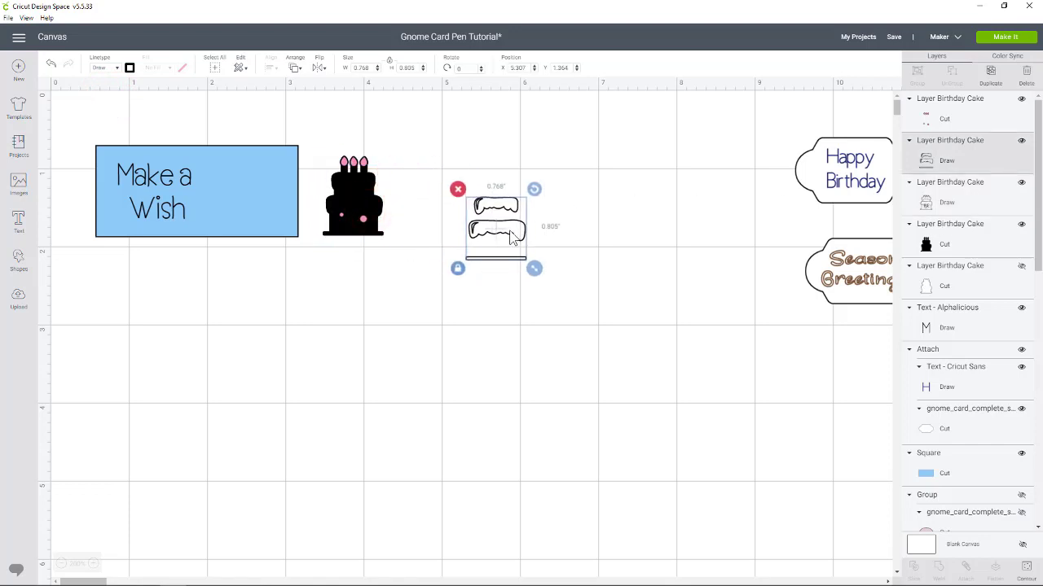
pyautogui.hotkey('ctrl', 'z')
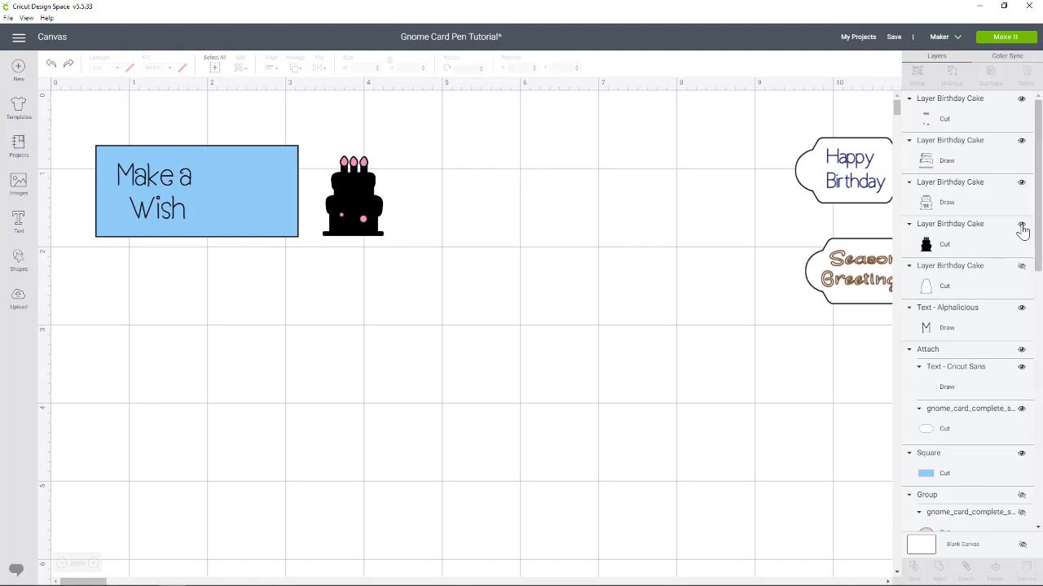
pyautogui.click(1021, 225)
pyautogui.click(943, 248)
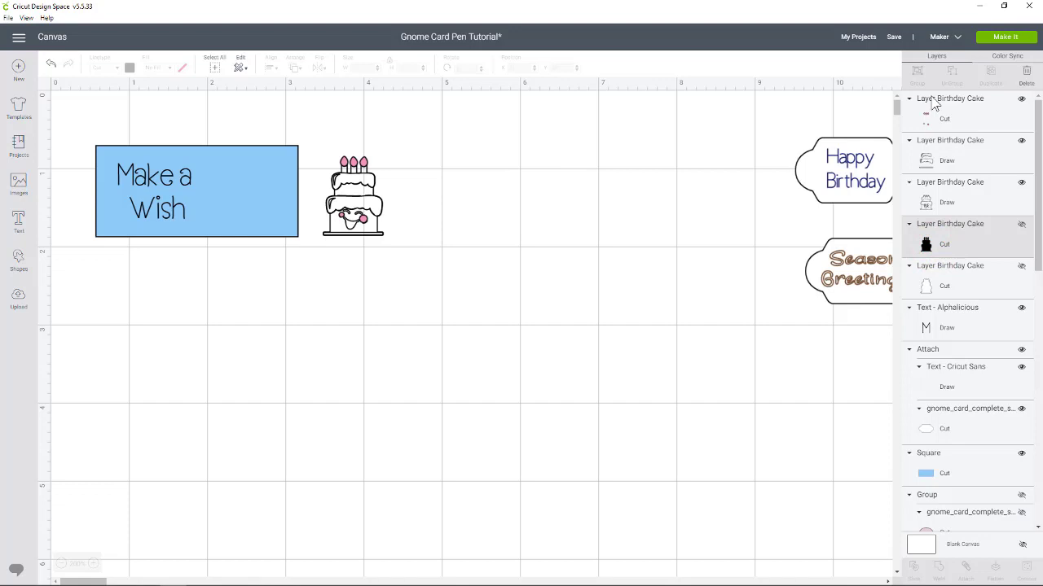
pyautogui.click(1035, 75)
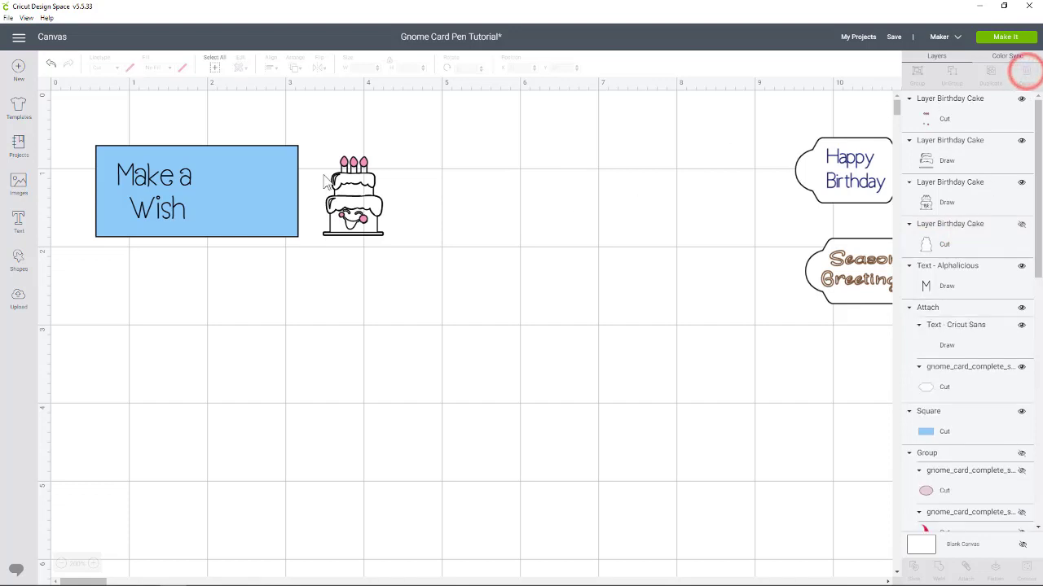
# Set the top cake layer to Draw, then hide and delete the remaining Cut layer.
pyautogui.click(930, 120)
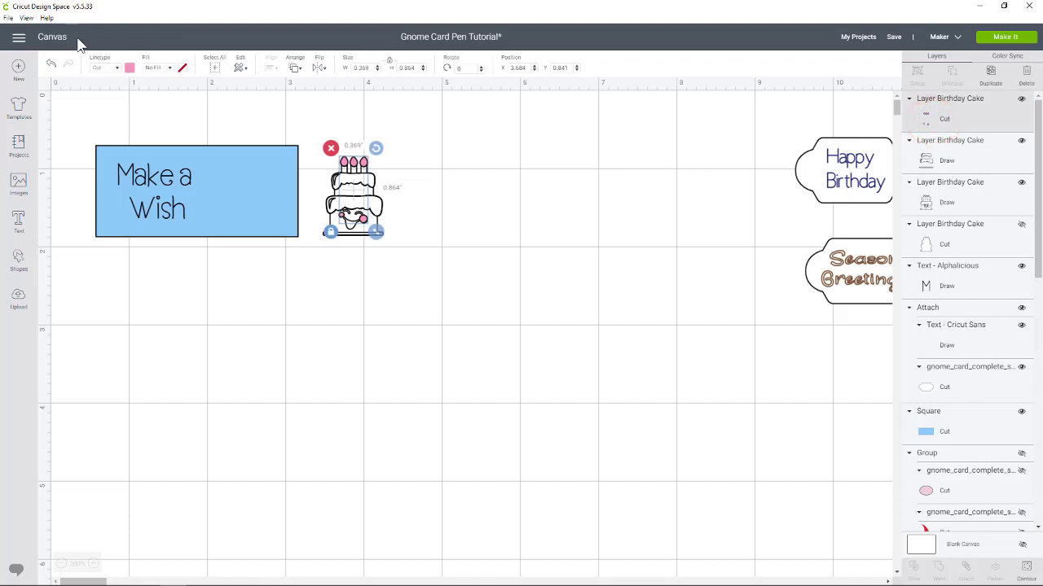
pyautogui.click(108, 69)
pyautogui.click(105, 98)
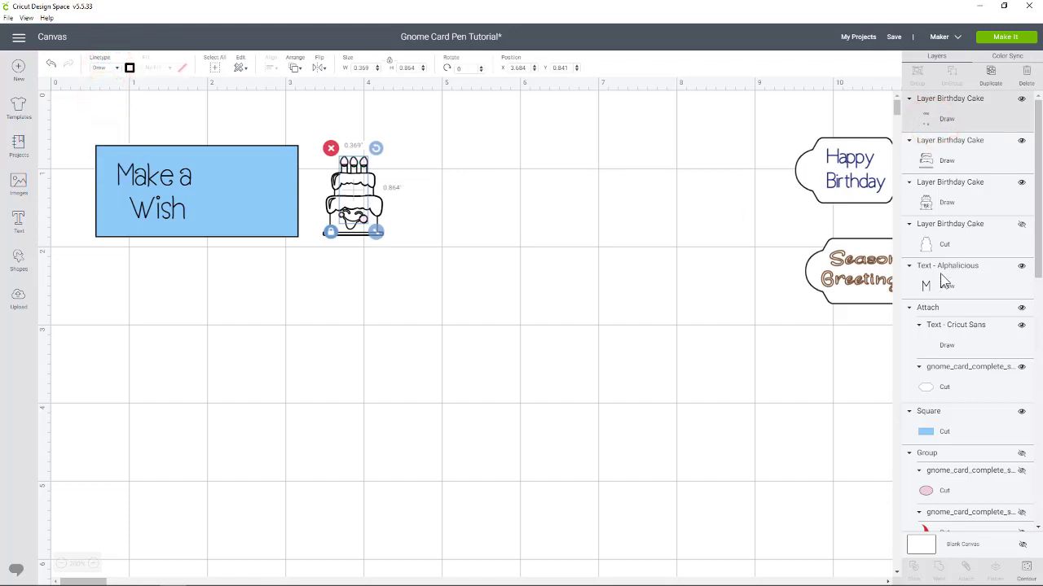
pyautogui.click(972, 235)
pyautogui.click(966, 233)
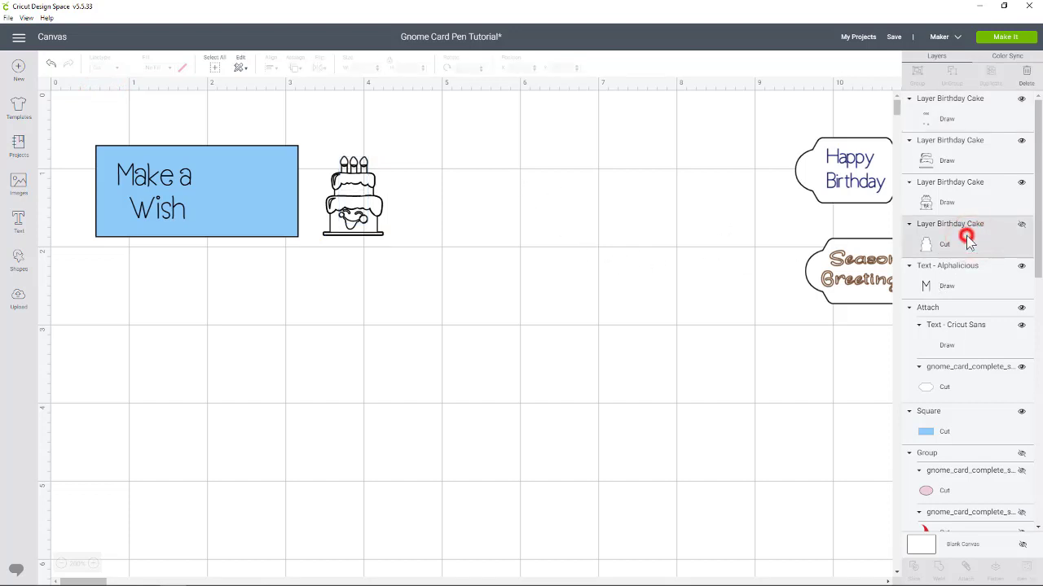
pyautogui.click(1021, 226)
pyautogui.click(1026, 72)
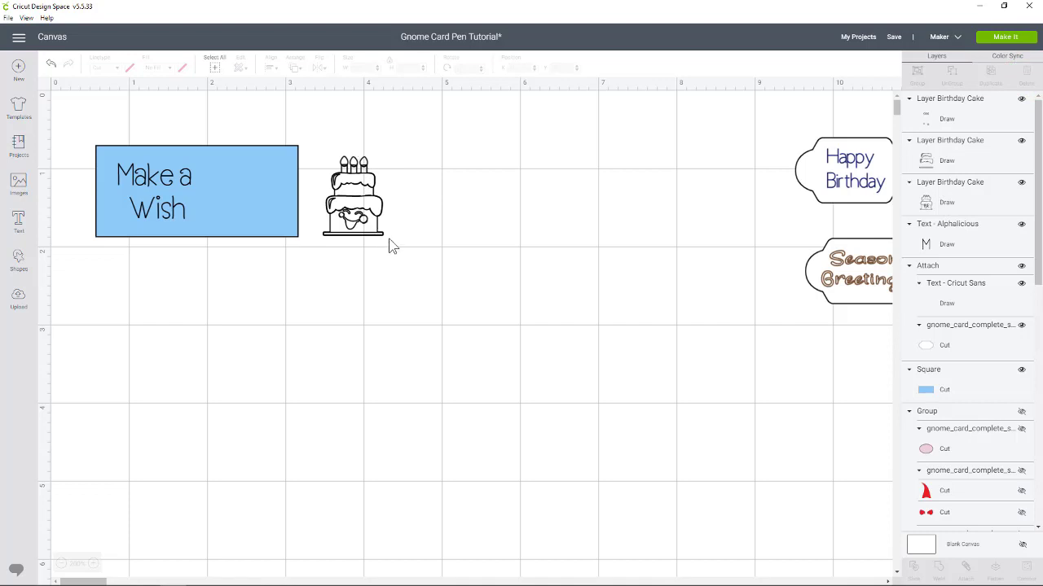
# Give the cake's candle layer the Very Berry pen colour.
pyautogui.click(348, 167)
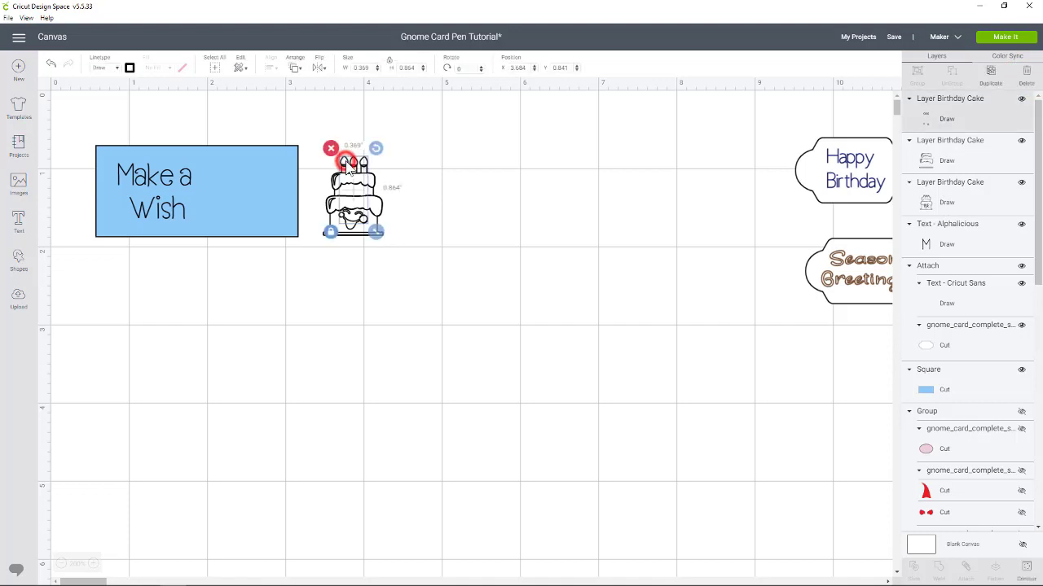
pyautogui.click(128, 68)
pyautogui.moveTo(258, 127); pyautogui.dragTo(259, 205)
pyautogui.click(181, 184)
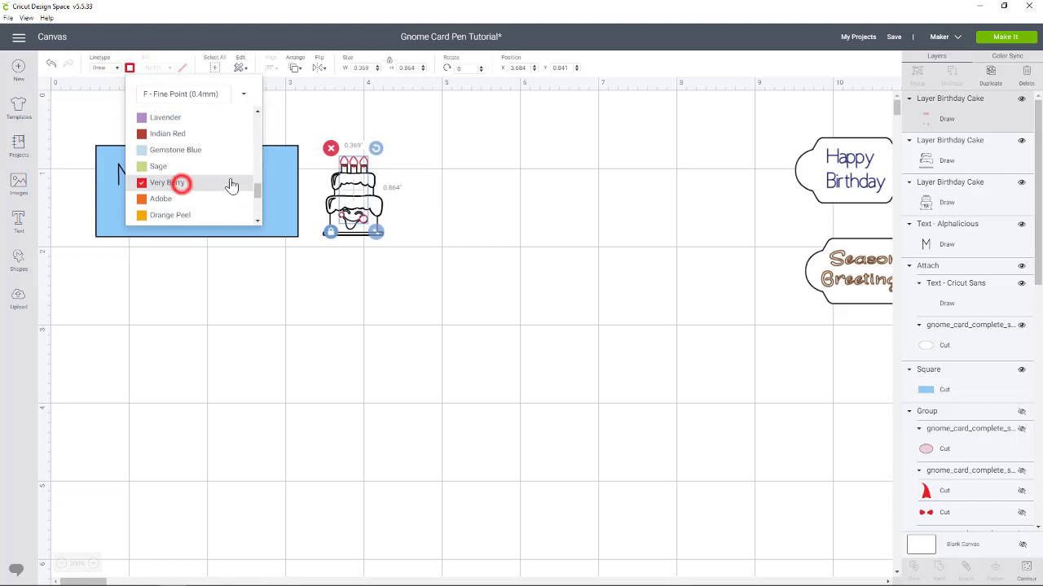
pyautogui.click(394, 188)
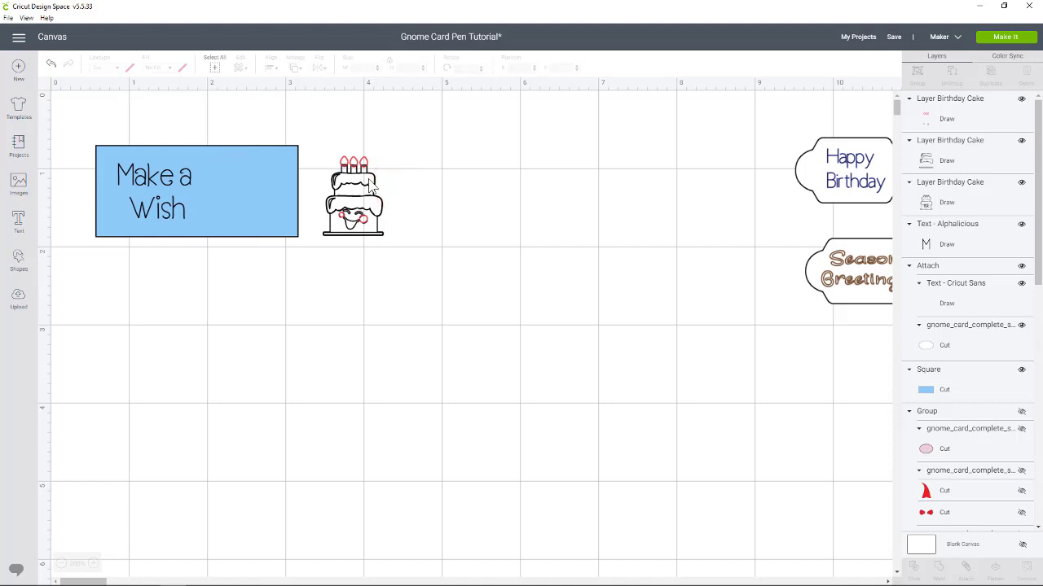
# Give the cake's icing layer the Light Turquoise pen colour.
pyautogui.click(373, 184)
pyautogui.click(929, 160)
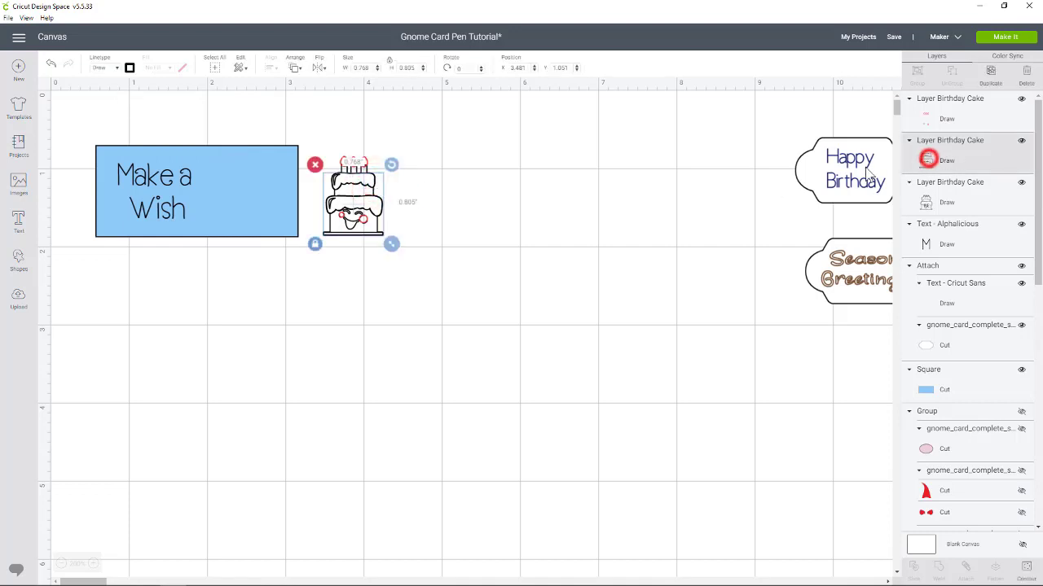
pyautogui.click(129, 69)
pyautogui.click(258, 129)
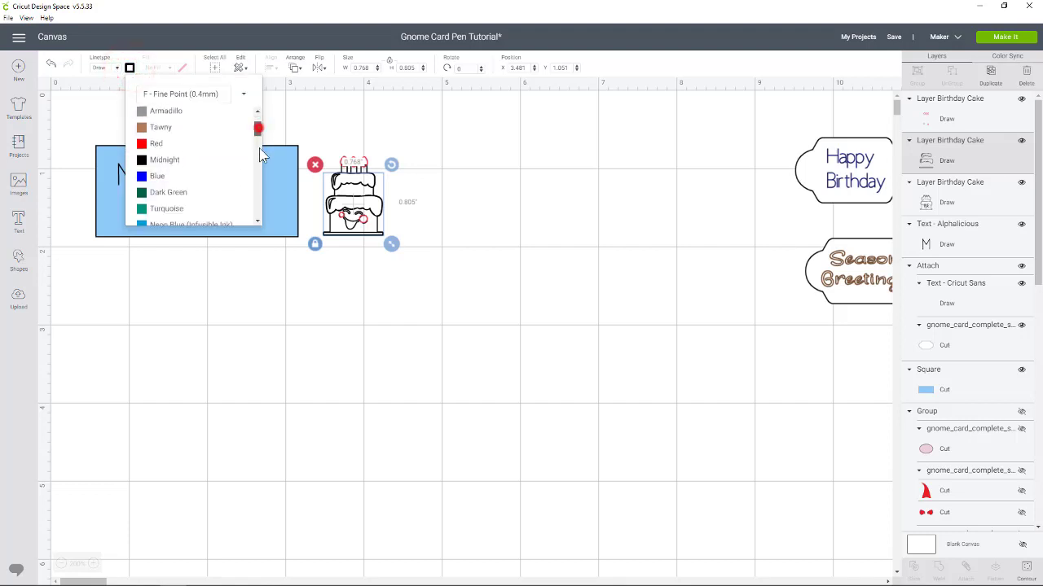
pyautogui.moveTo(261, 155); pyautogui.dragTo(259, 156)
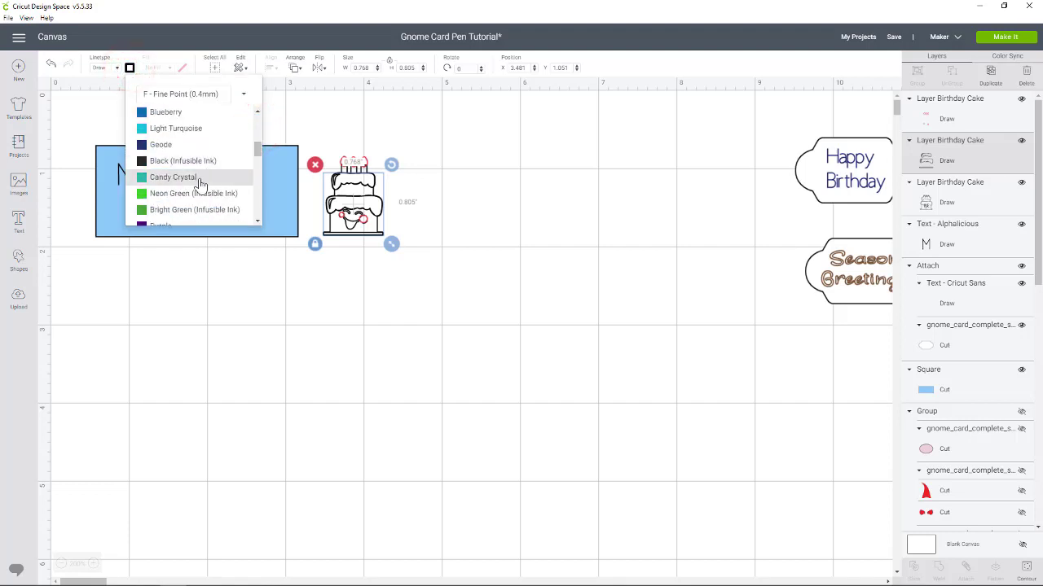
pyautogui.click(176, 129)
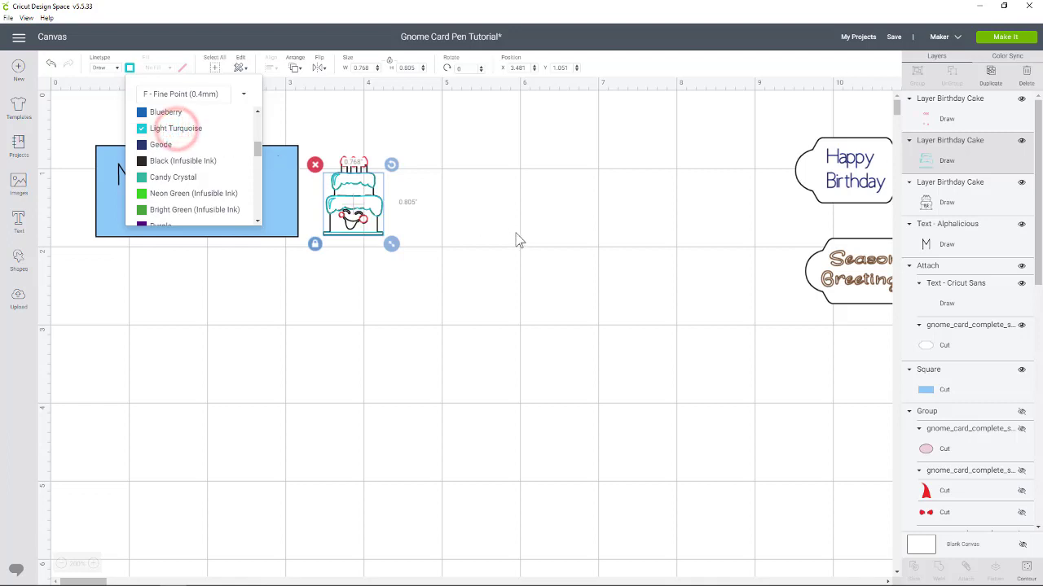
# Keep the cake outline layer's pen colour Black, then select all three cake layers.
pyautogui.click(948, 201)
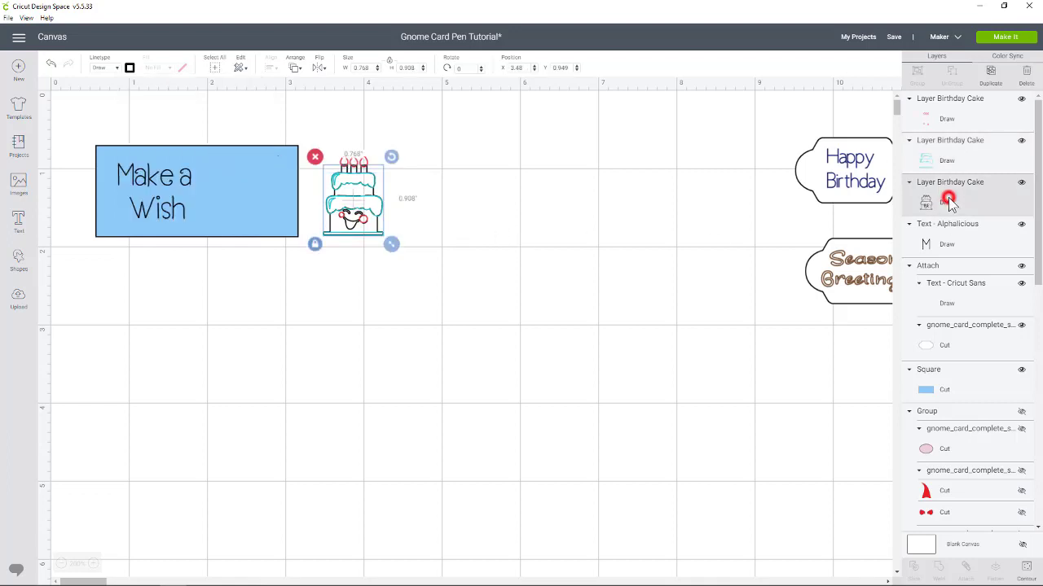
pyautogui.click(130, 68)
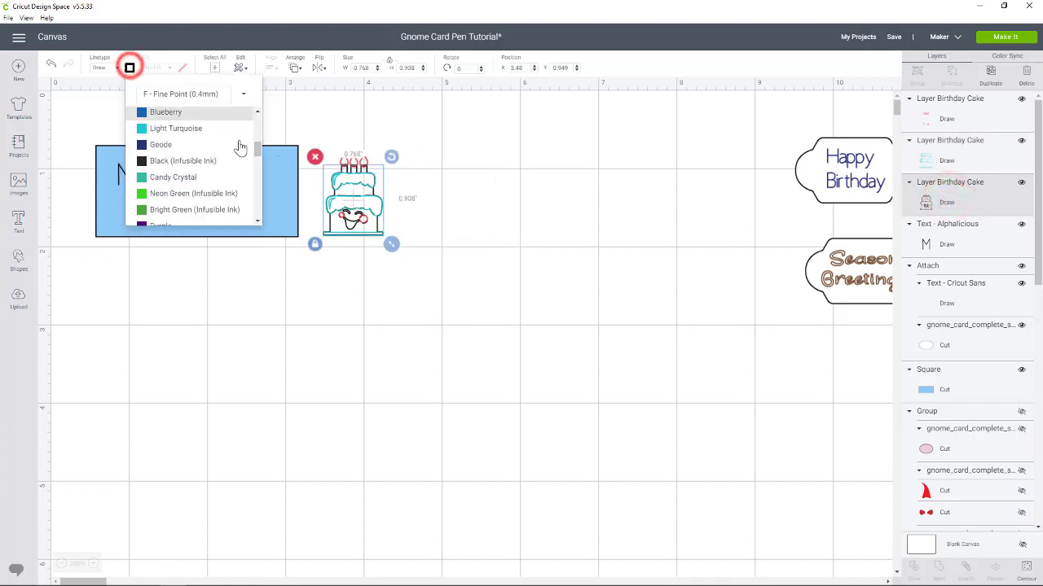
pyautogui.moveTo(257, 149); pyautogui.dragTo(258, 183)
pyautogui.click(185, 193)
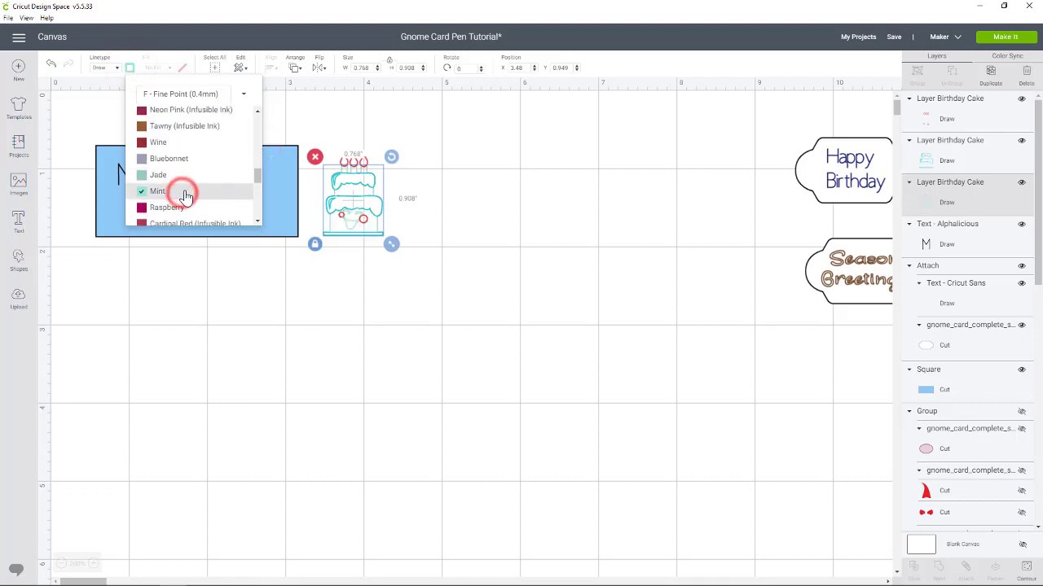
pyautogui.moveTo(256, 171); pyautogui.dragTo(260, 122)
pyautogui.click(161, 114)
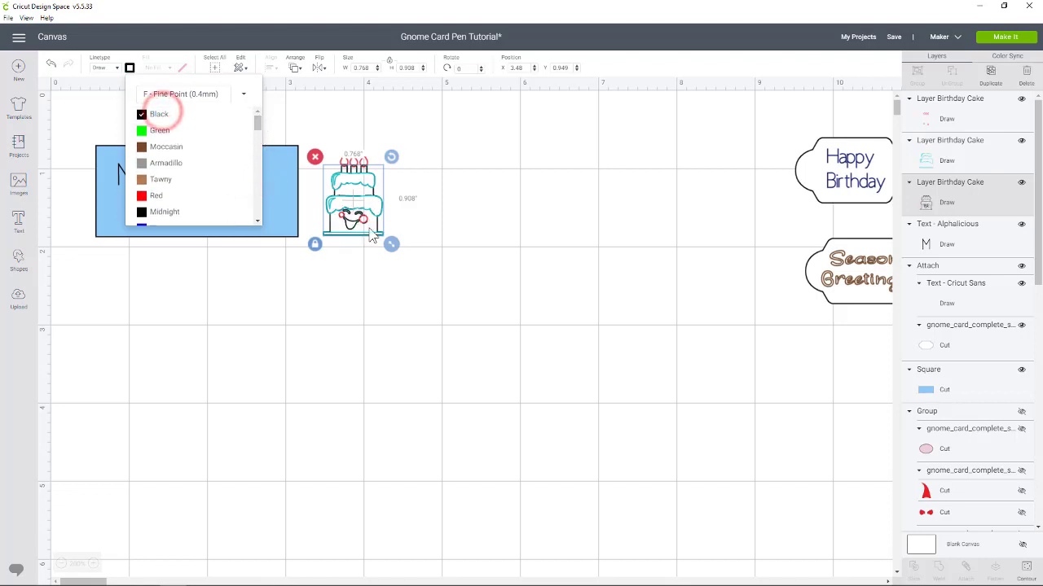
pyautogui.click(435, 233)
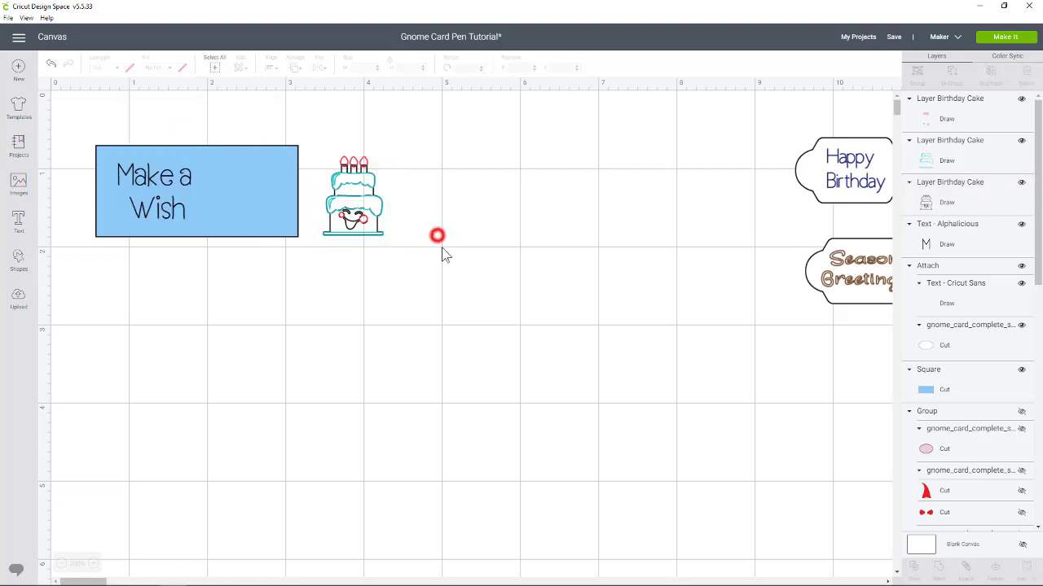
pyautogui.moveTo(427, 262); pyautogui.dragTo(318, 144)
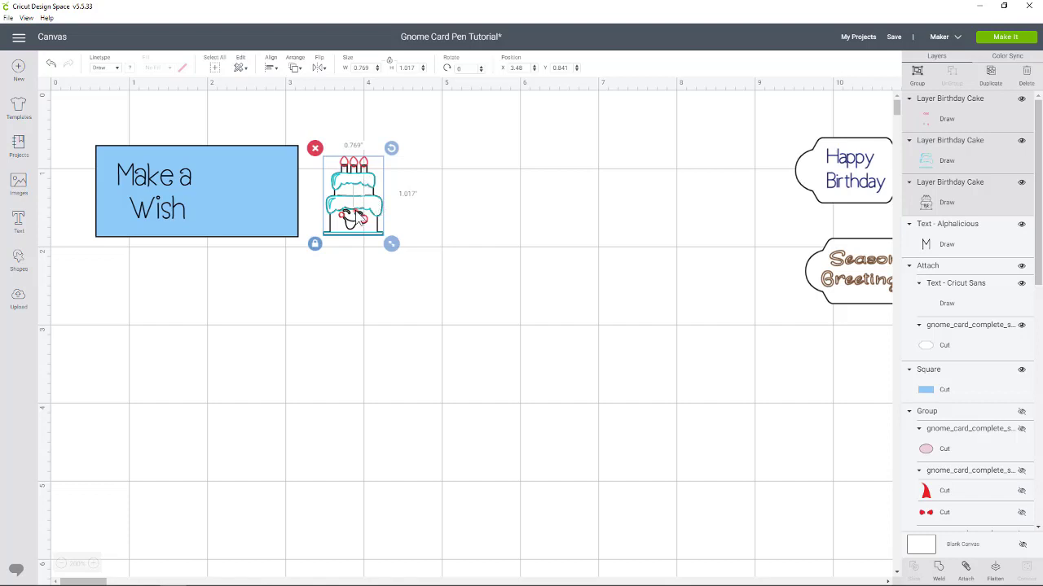
# Move the cake onto the right of the card and change the card colour to gray.
pyautogui.moveTo(373, 206); pyautogui.dragTo(251, 210)
pyautogui.click(295, 201)
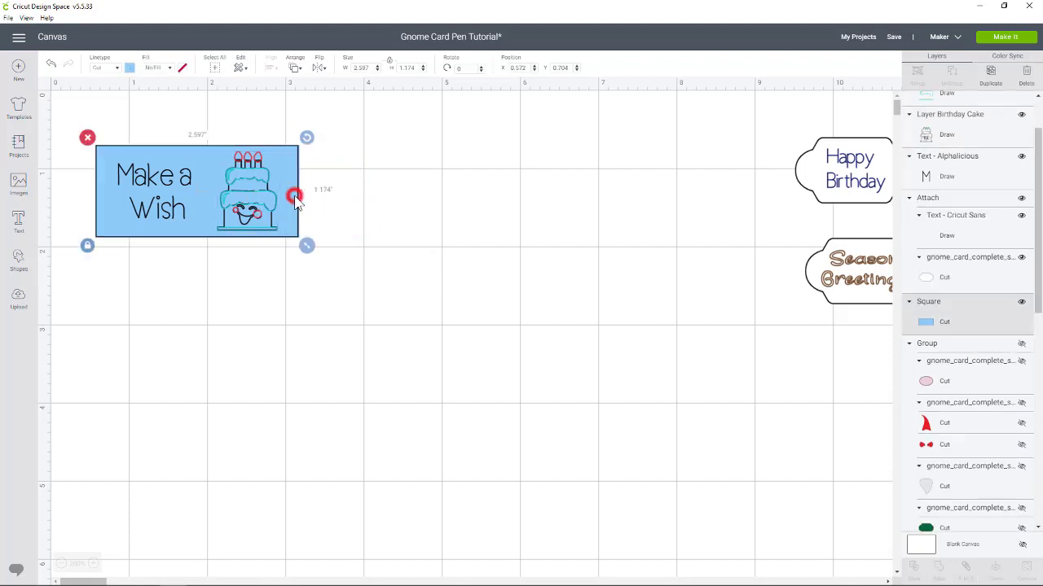
pyautogui.click(129, 68)
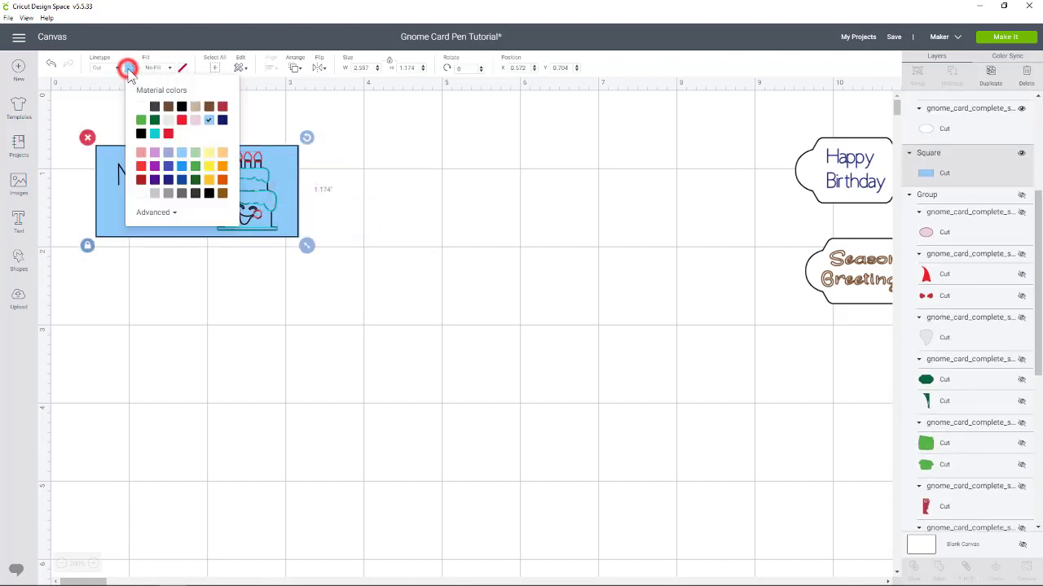
pyautogui.click(195, 119)
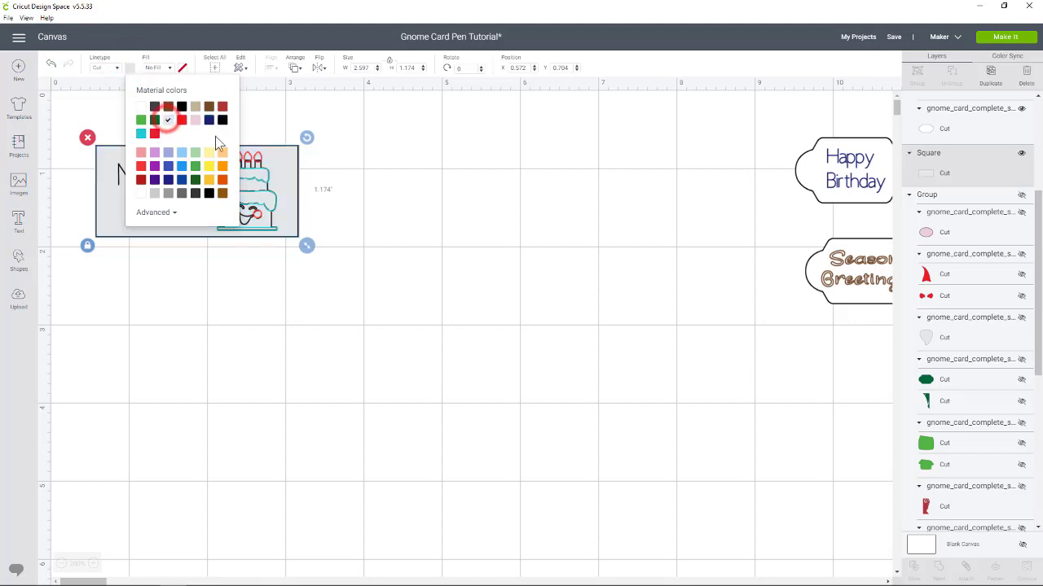
pyautogui.click(357, 194)
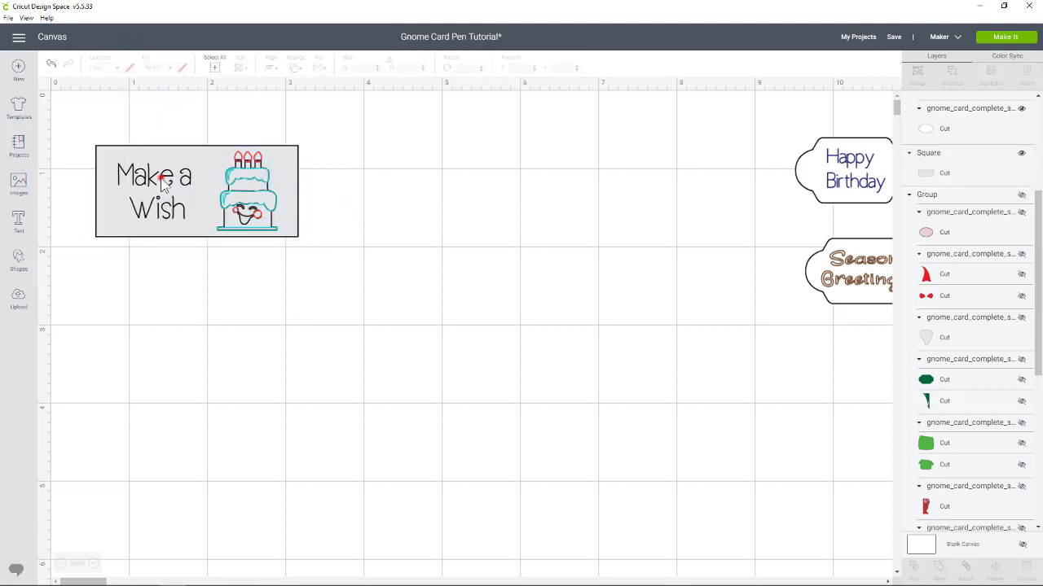
# Nudge the card slightly left and reposition the cake on it.
pyautogui.moveTo(164, 178); pyautogui.dragTo(161, 188)
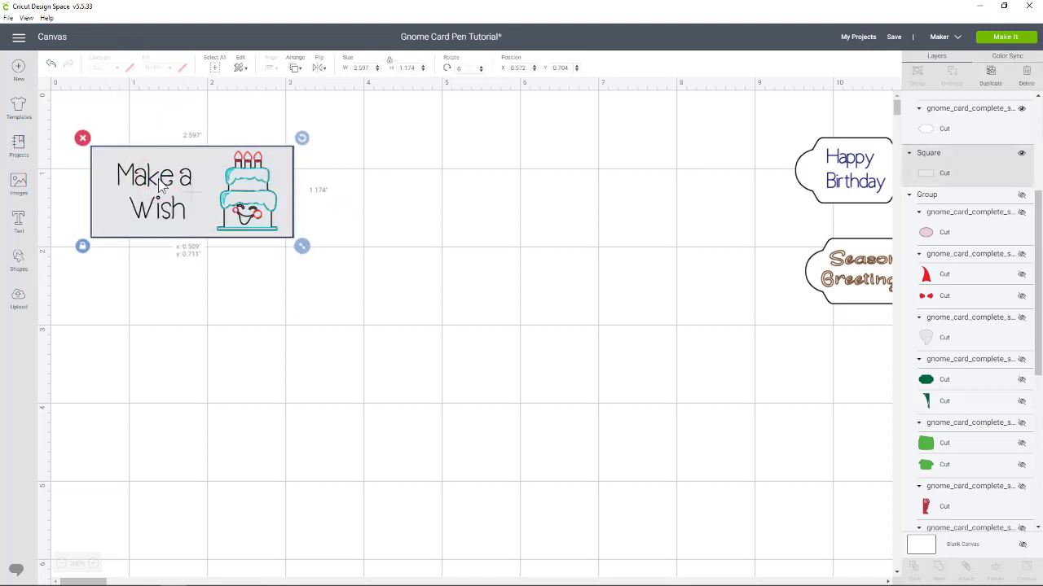
pyautogui.moveTo(236, 201); pyautogui.dragTo(247, 194)
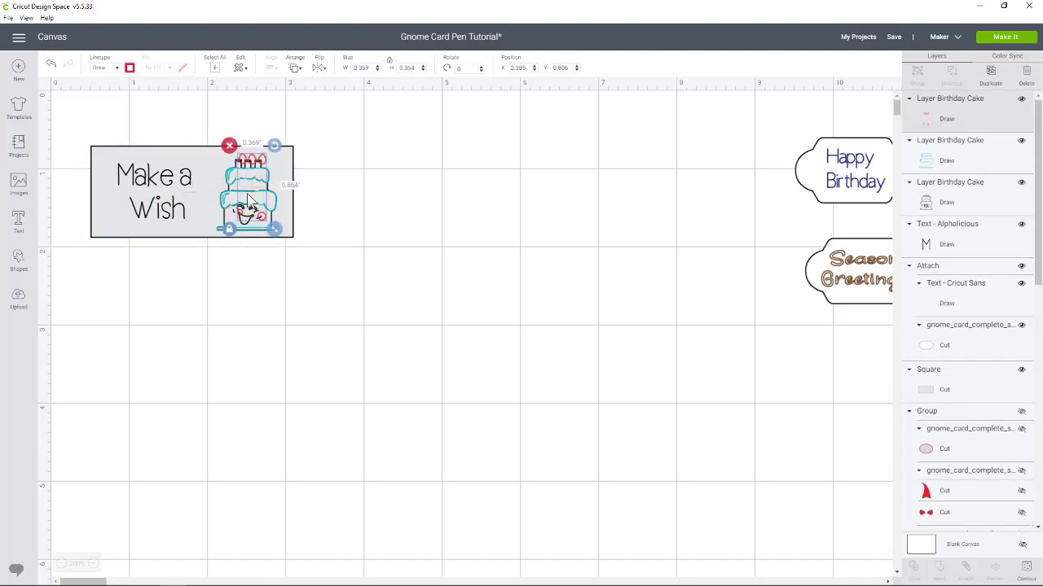
pyautogui.click(257, 211)
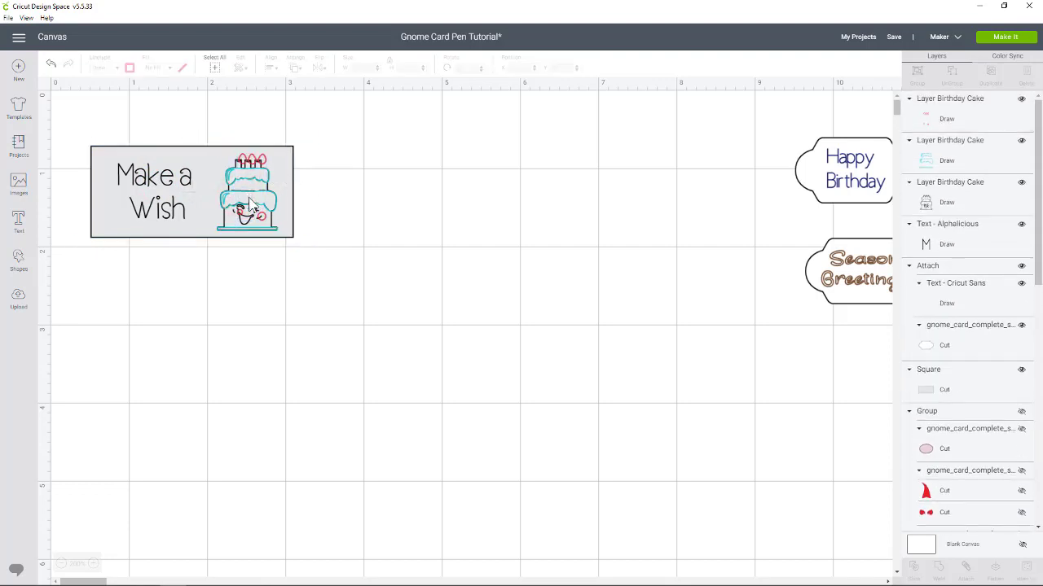
# Select the gray card, its Make a Wish text and the three cake layers together.
pyautogui.click(933, 110)
pyautogui.keyDown('shift'); pyautogui.click(931, 155); pyautogui.keyUp('shift')
pyautogui.keyDown('shift'); pyautogui.click(928, 195); pyautogui.keyUp('shift')
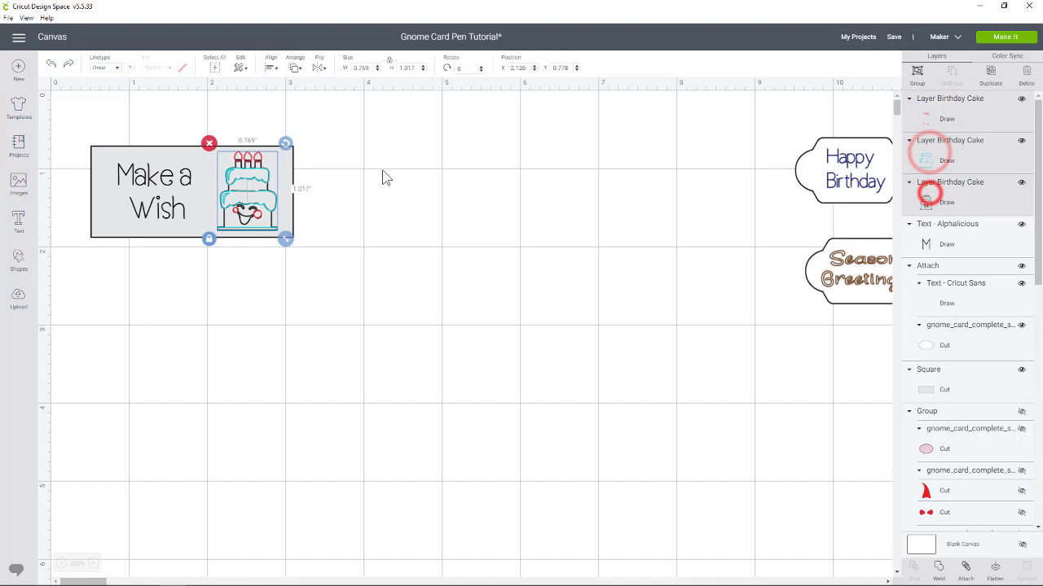
pyautogui.rightClick(256, 189)
pyautogui.click(275, 196)
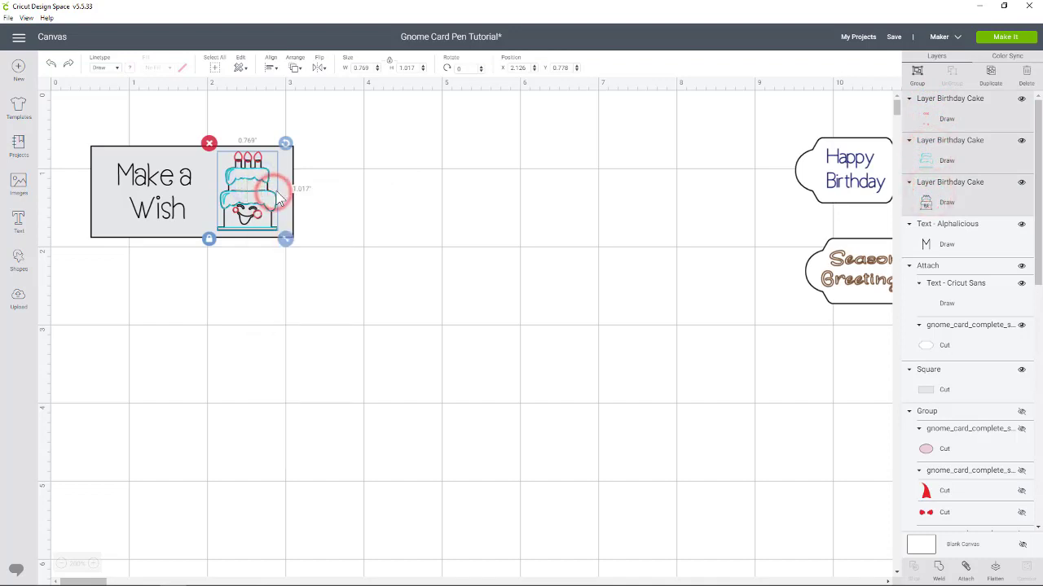
pyautogui.click(312, 237)
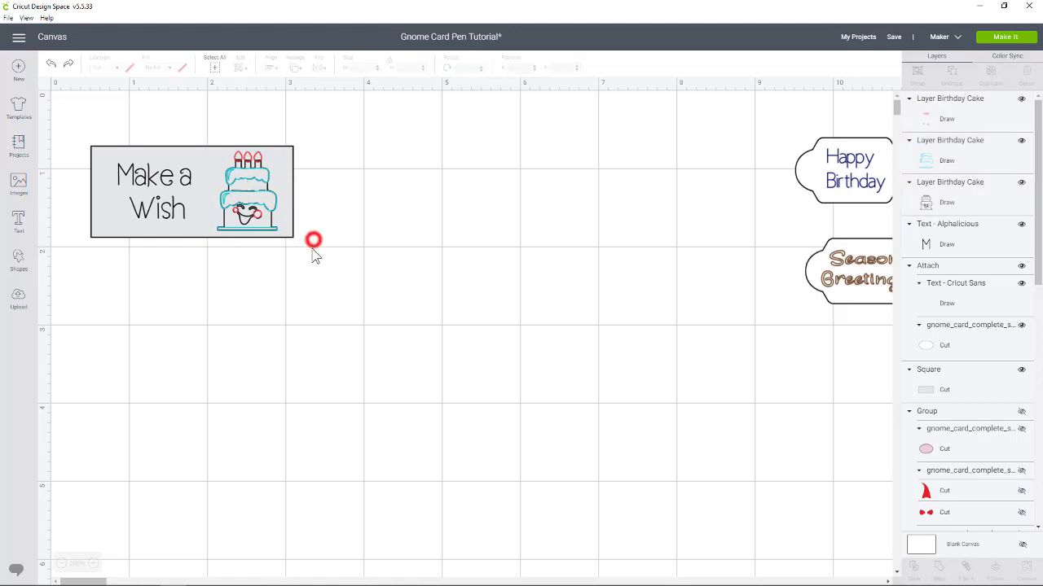
pyautogui.moveTo(349, 262); pyautogui.dragTo(49, 106)
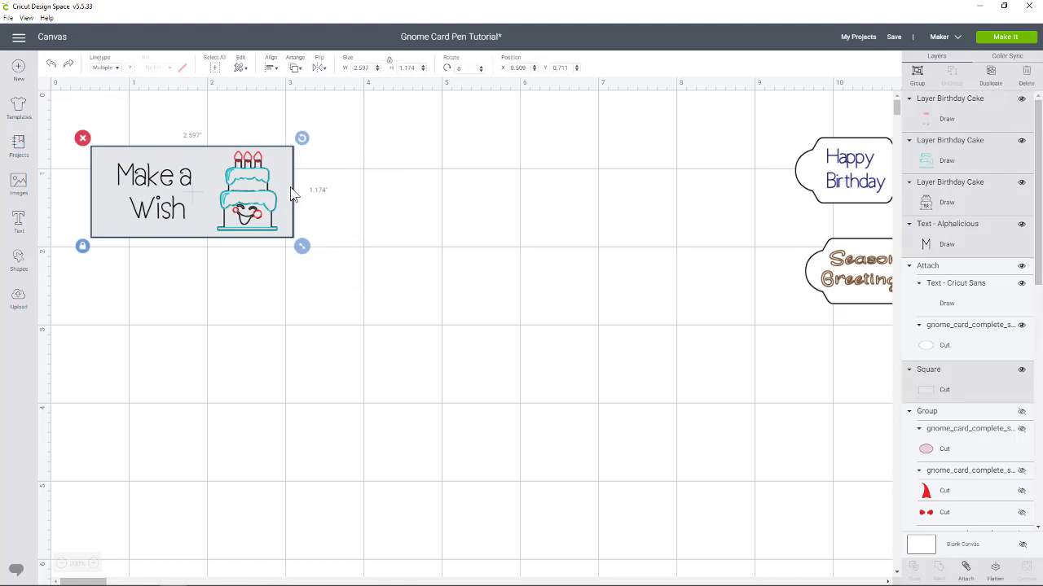
# Attach the card, text and cake, and move the Merry Christmas label under the others.
pyautogui.rightClick(230, 197)
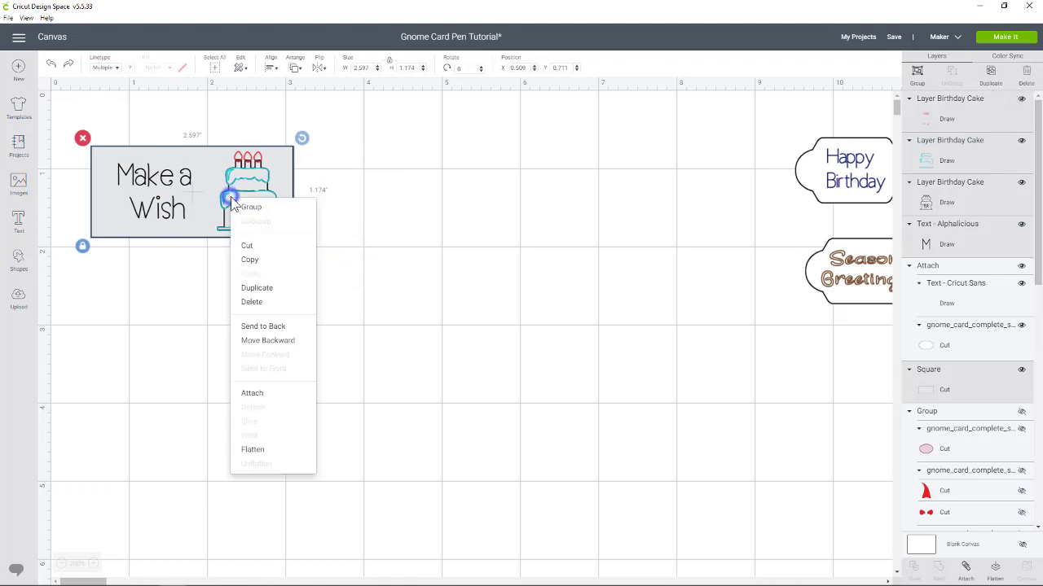
pyautogui.click(253, 395)
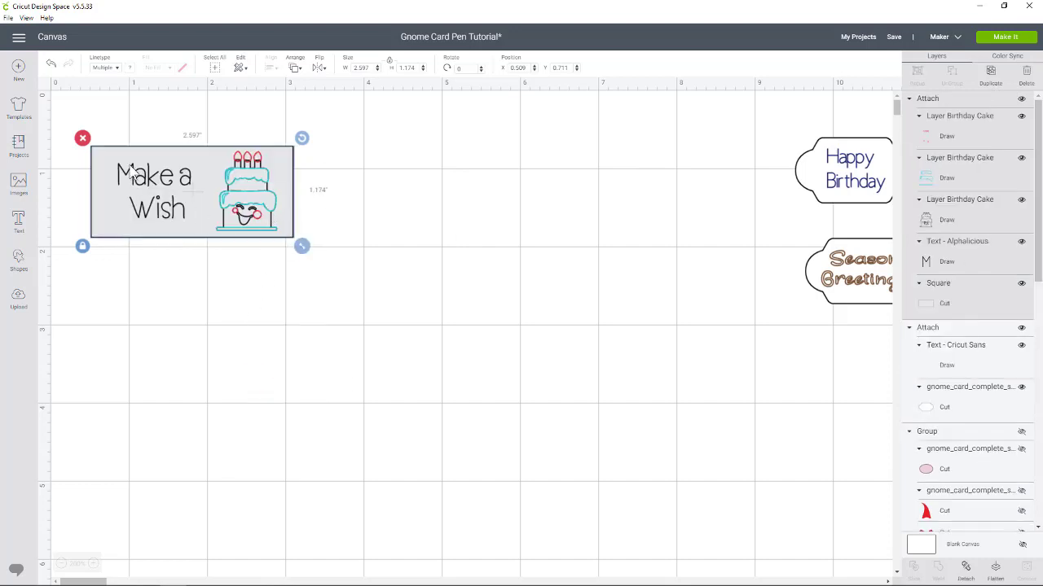
pyautogui.click(888, 582)
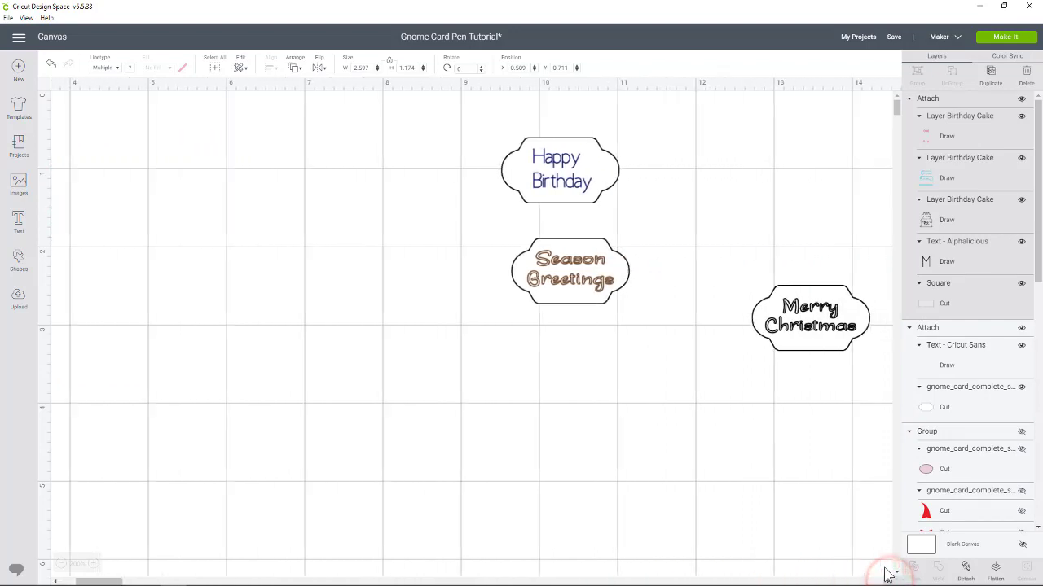
pyautogui.moveTo(788, 354); pyautogui.dragTo(566, 392)
# Nudge the attached card slightly right and send the project to Make It.
pyautogui.moveTo(440, 110); pyautogui.dragTo(672, 479)
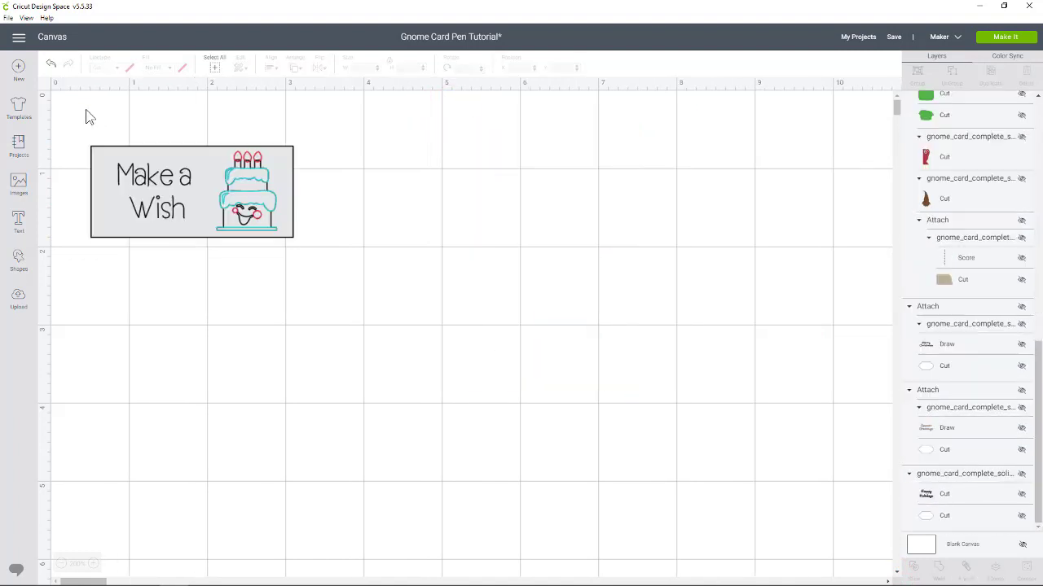
pyautogui.moveTo(224, 186)
pyautogui.mouseDown()
pyautogui.moveTo(261, 189)
pyautogui.moveTo(235, 181)
pyautogui.mouseUp()
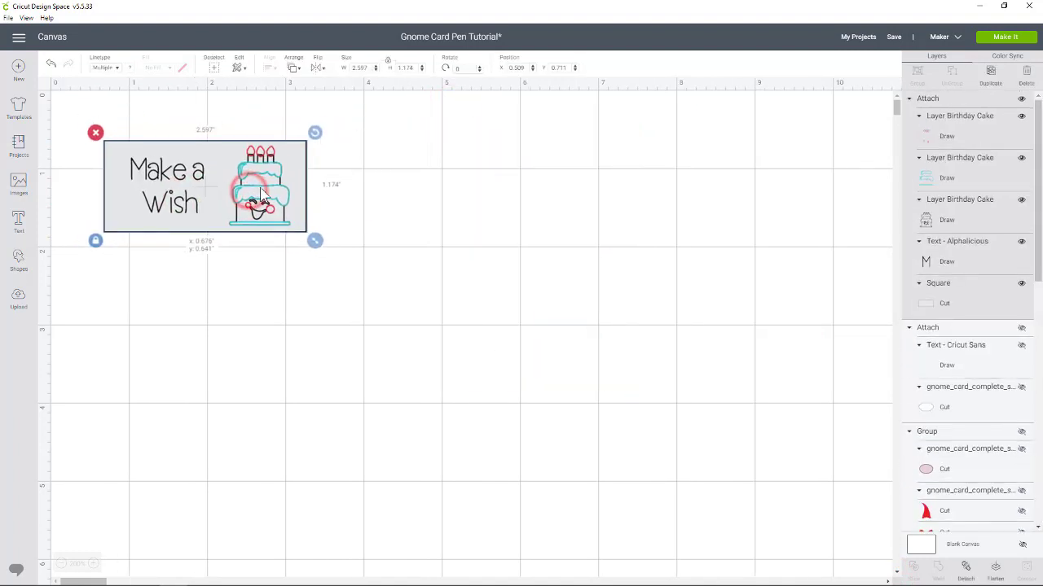
pyautogui.click(1022, 30)
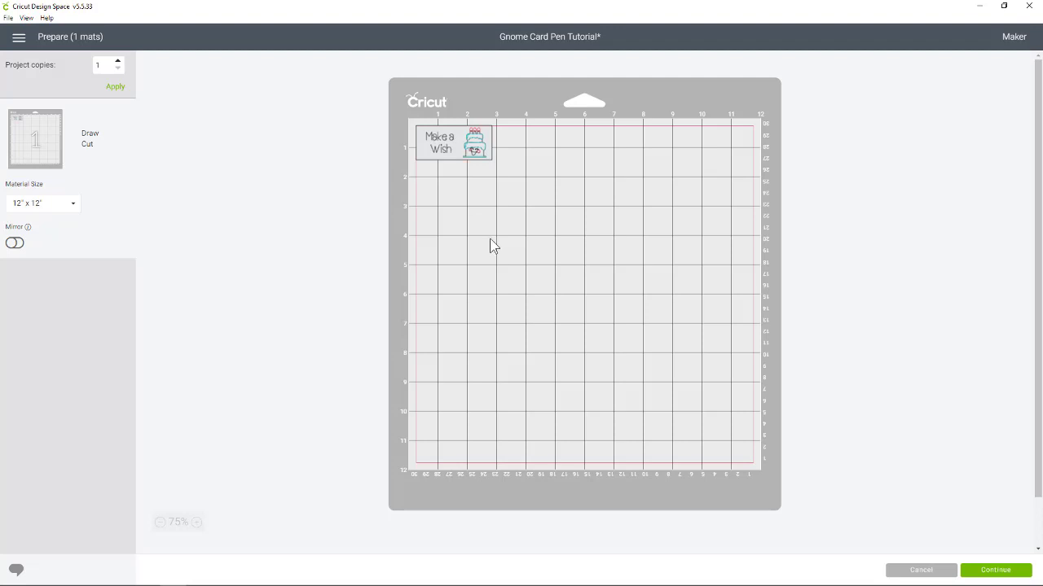
# Review the single 12" x 12" Draw and Cut mat, then return to the design.
pyautogui.click(923, 569)
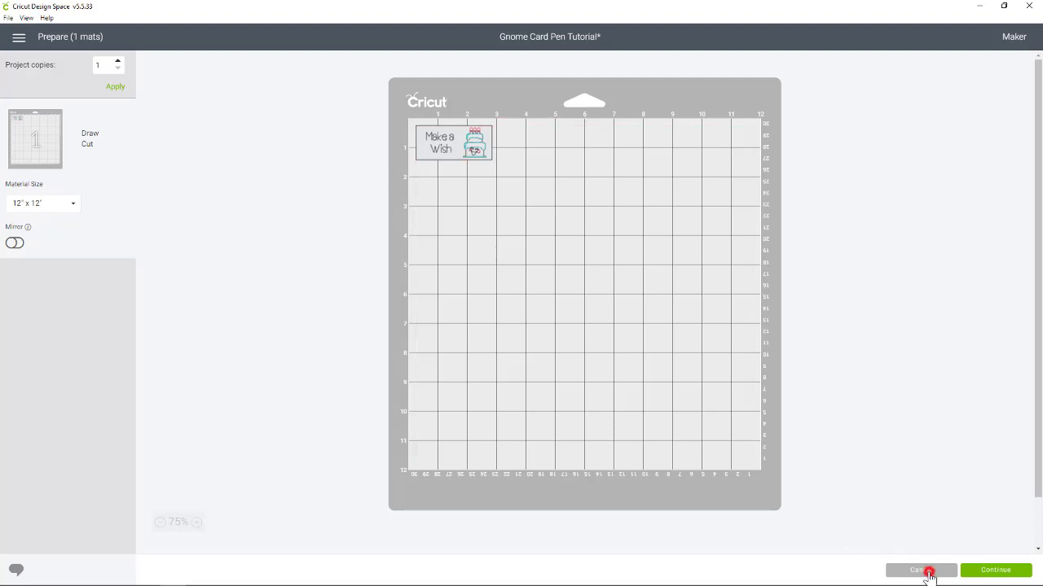